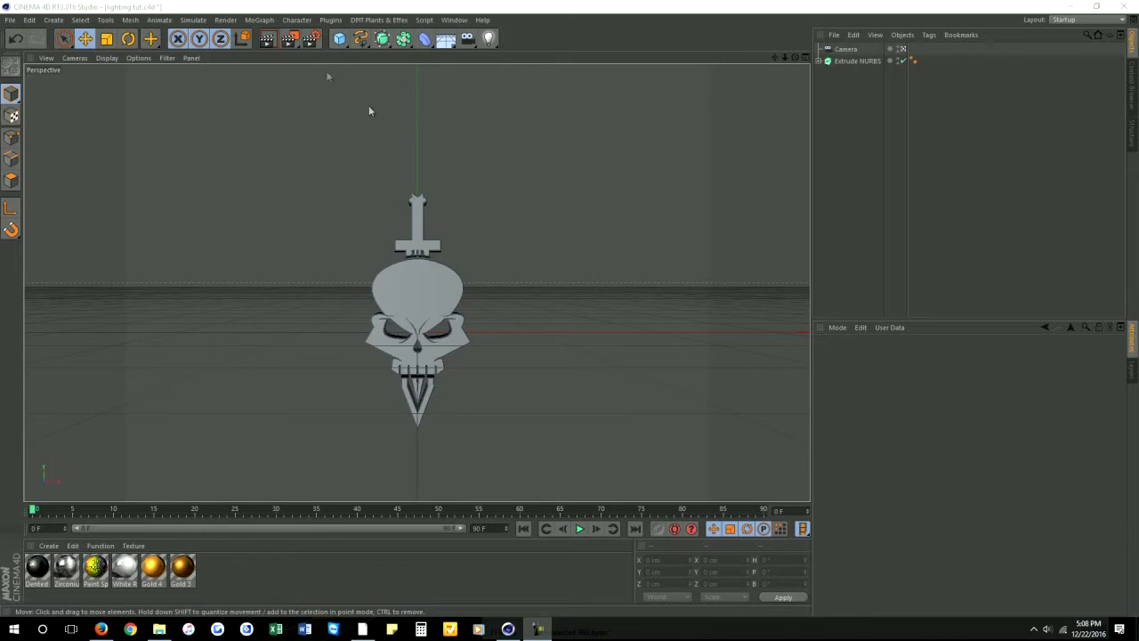
- Review the Ambient Occlusion, Global Illumination and Anti-Aliasing render settings
click(311, 38)
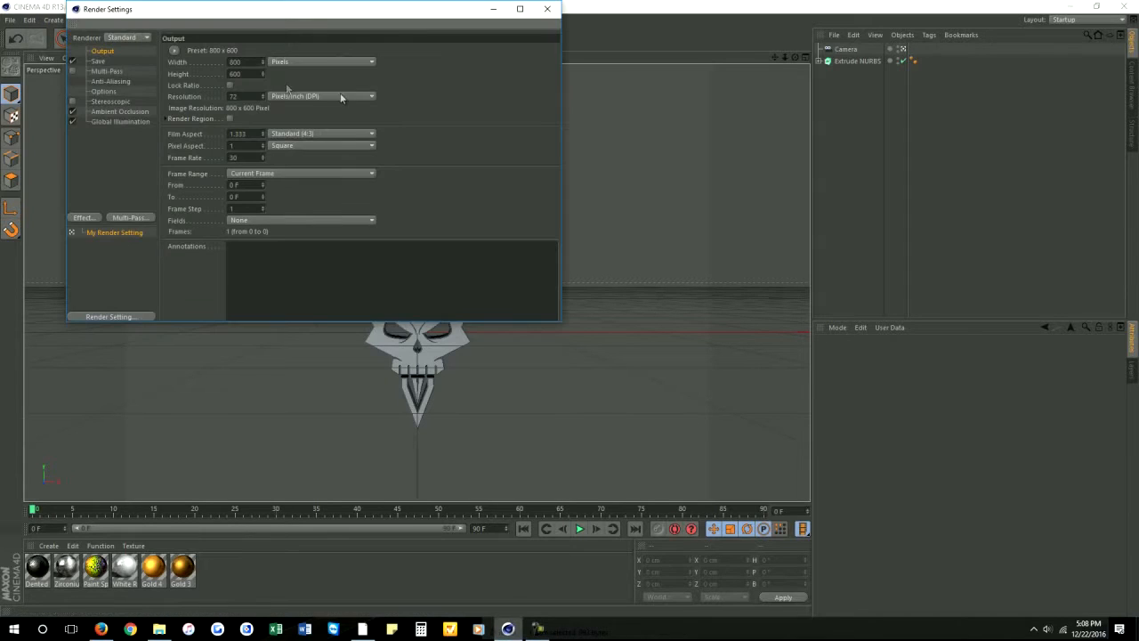
click(114, 112)
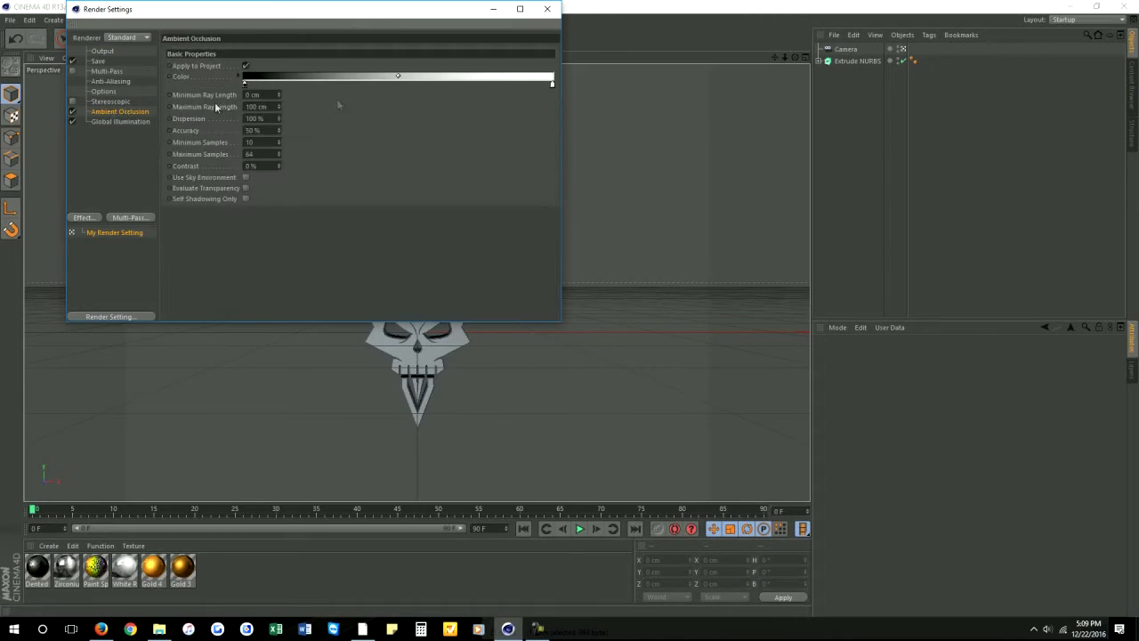
click(113, 122)
click(113, 82)
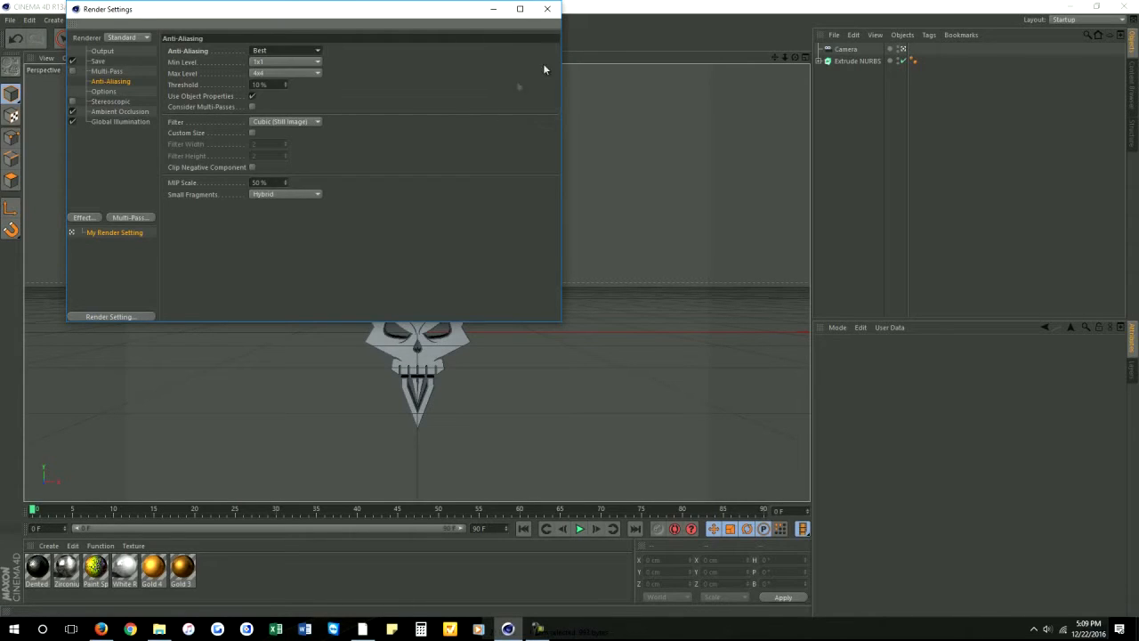
click(547, 9)
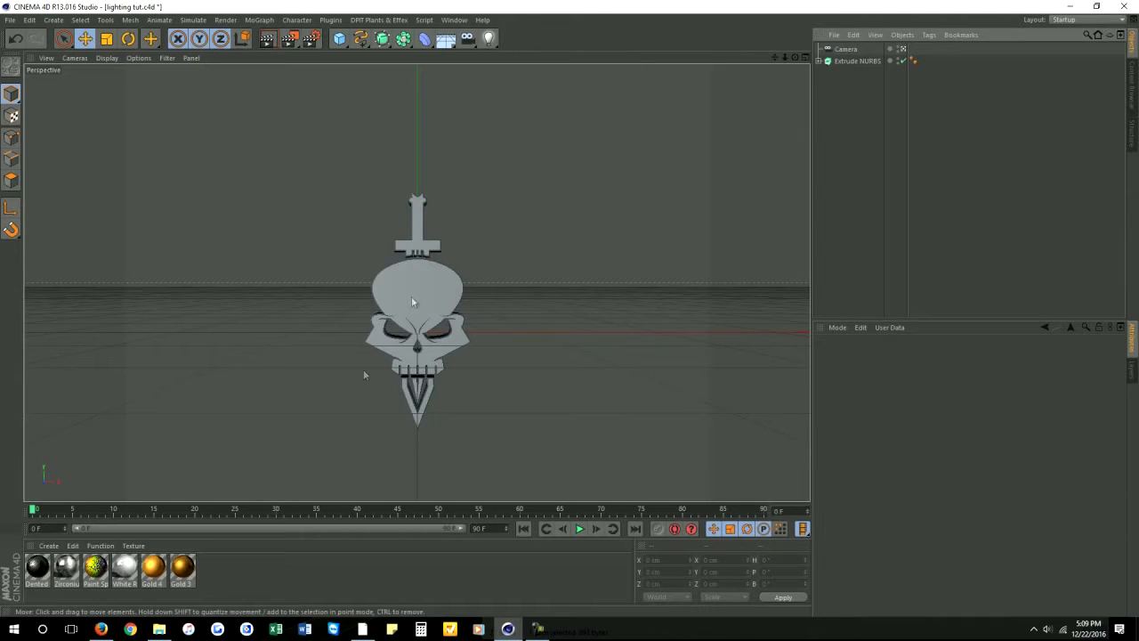
- Apply the Zirconium material to the Extrude NURBS skull object
click(64, 576)
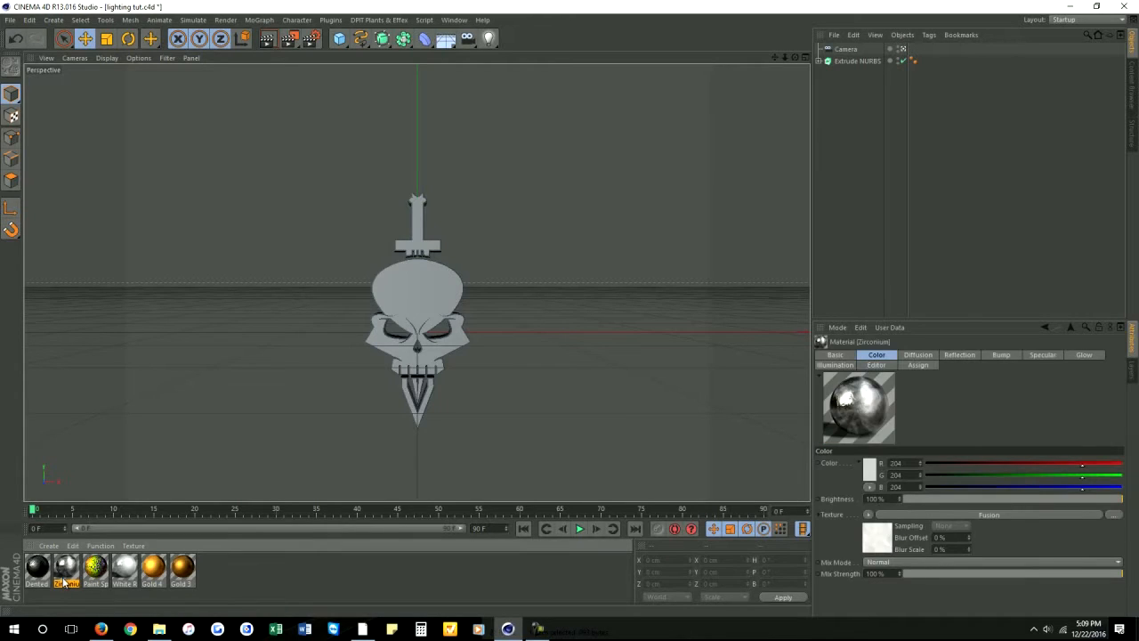
drag(769, 188, 854, 61)
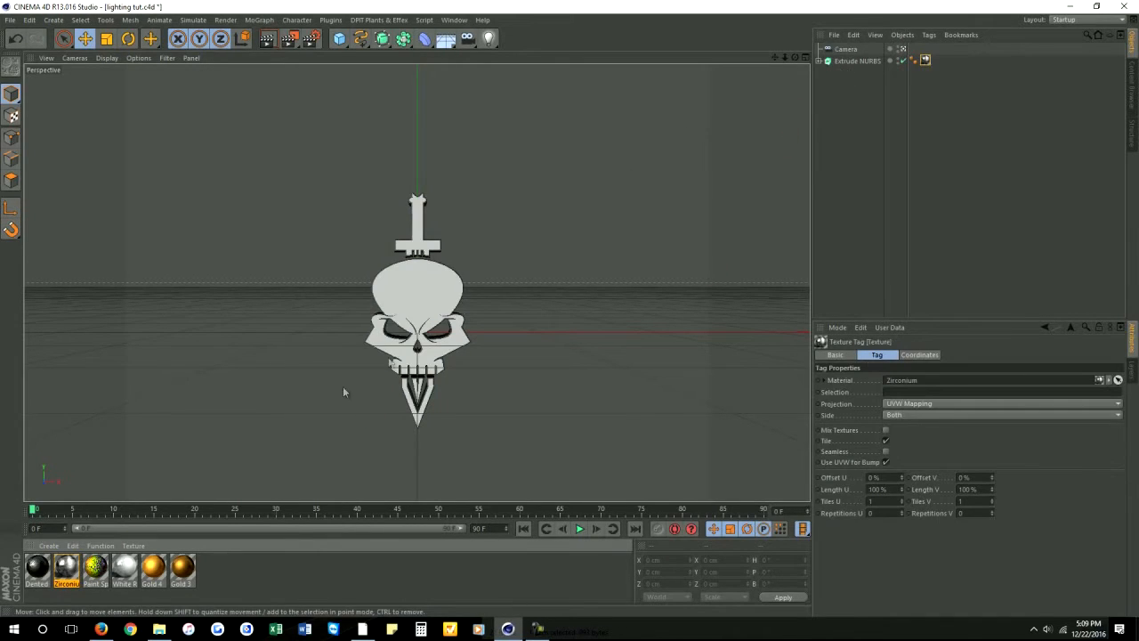
click(218, 582)
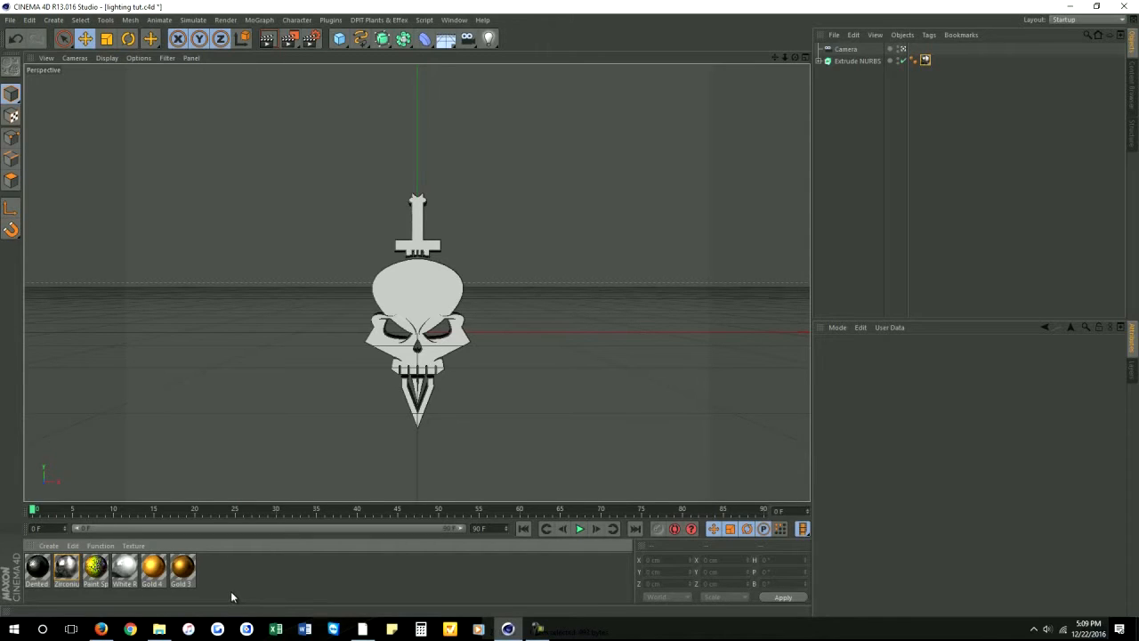
click(67, 570)
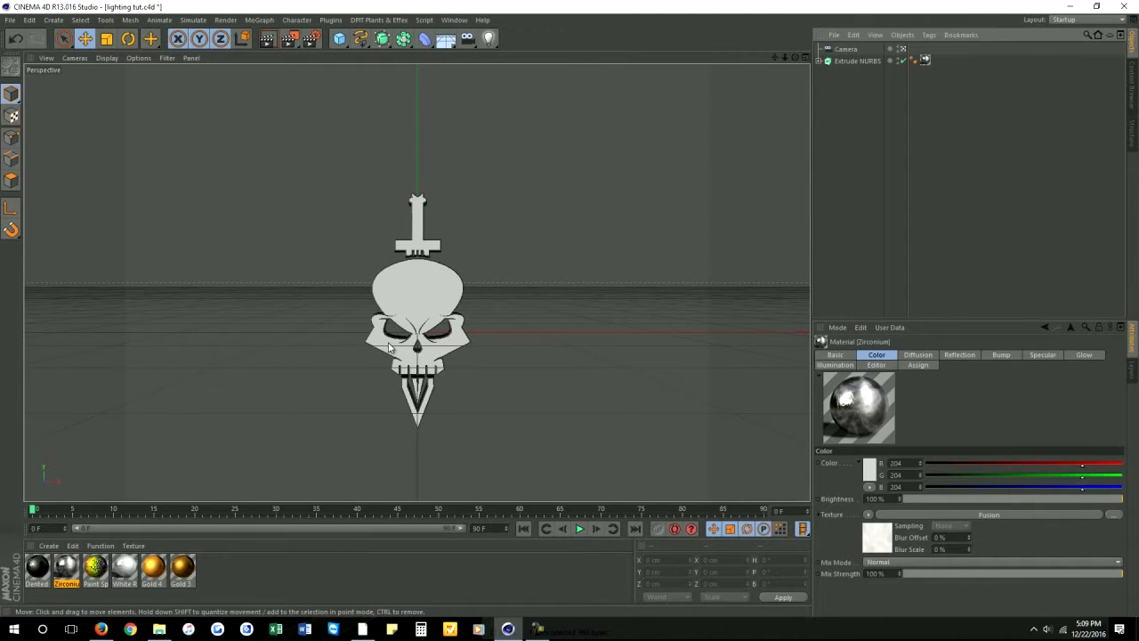
- Set the skull's texture tag to Cubic projection and enable Seamless tiling
click(925, 61)
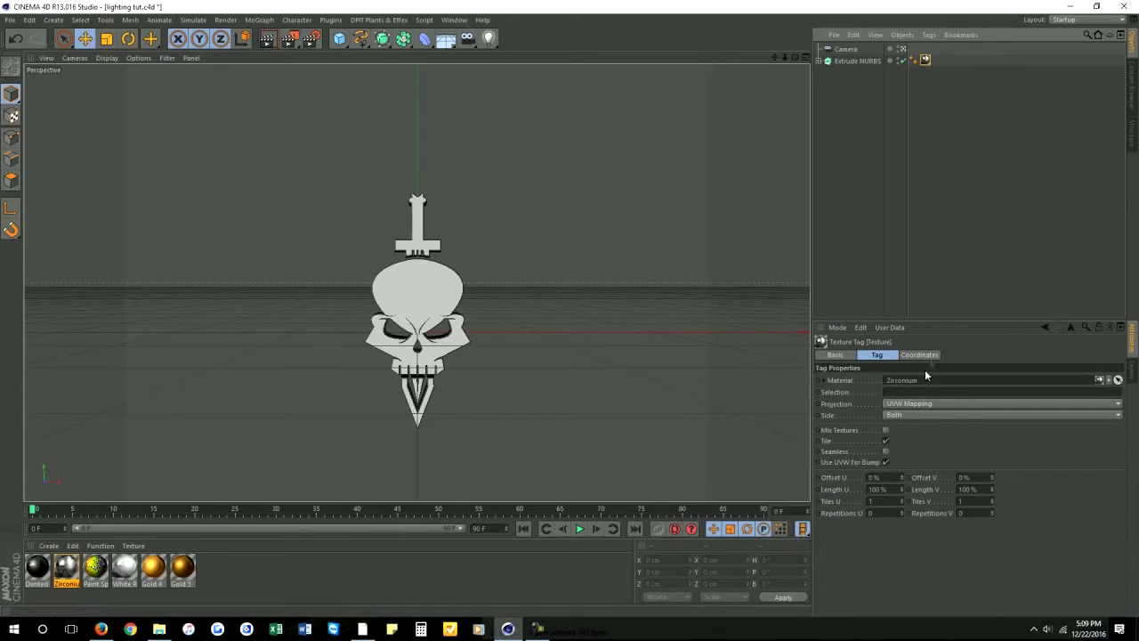
click(904, 403)
click(895, 446)
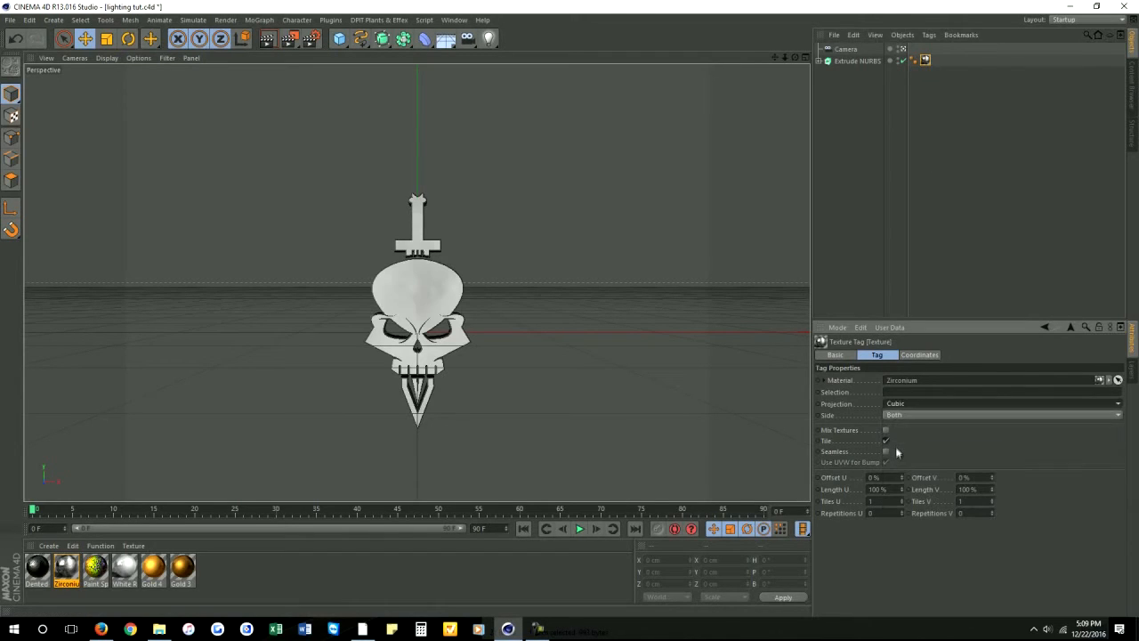
click(886, 452)
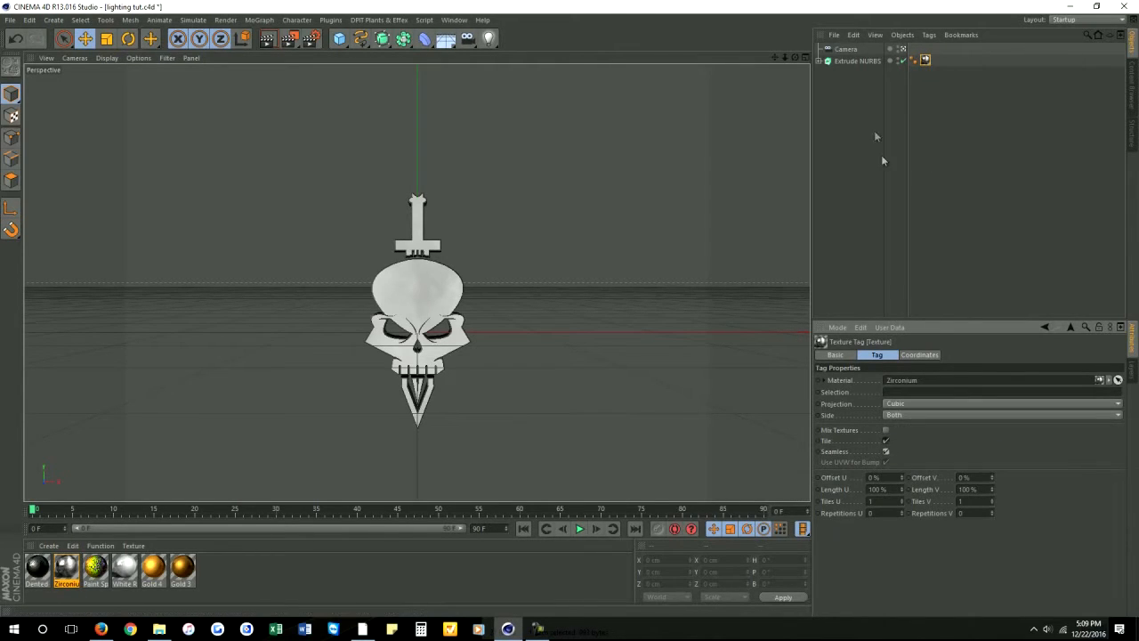
click(853, 79)
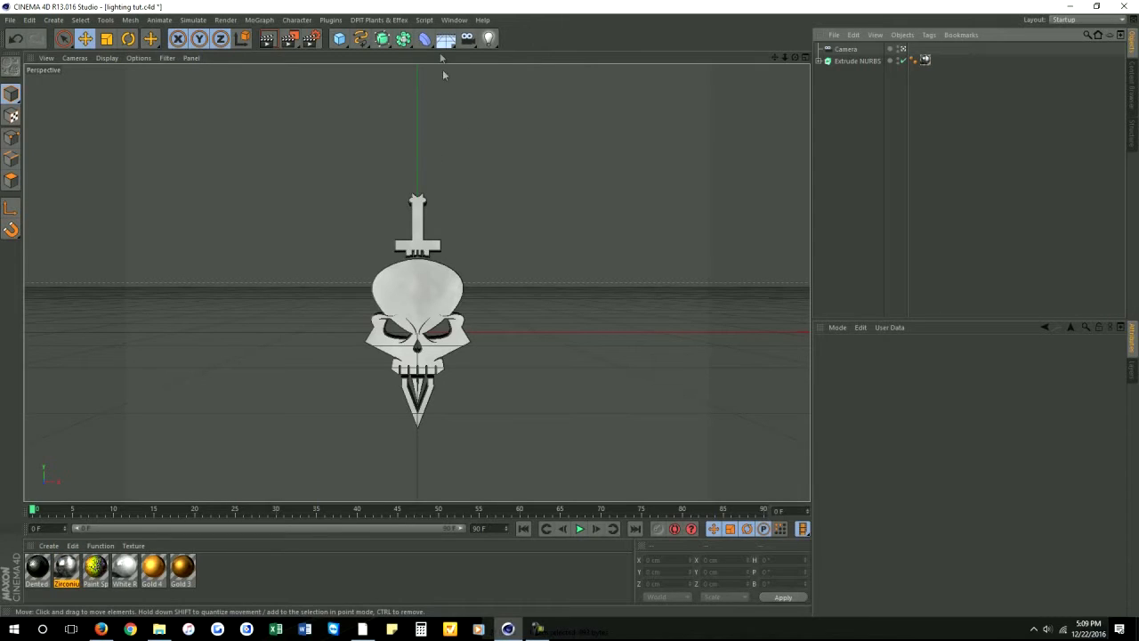
- Add a target light and move it closer to the skull, to about X -339, Y 339, Z -339 cm
click(490, 39)
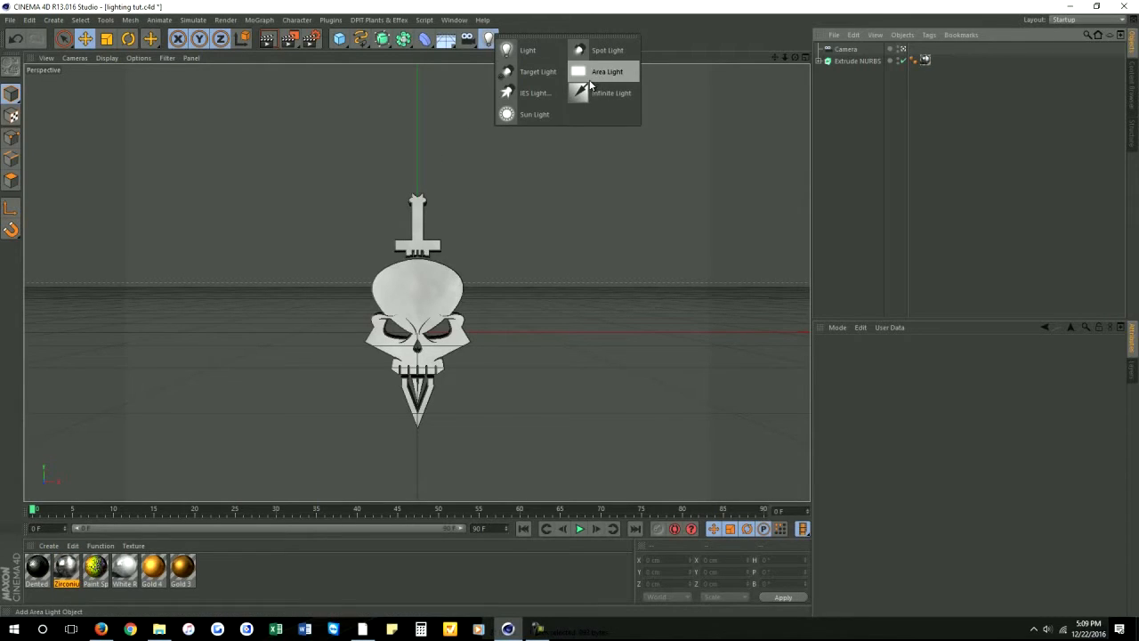
click(543, 79)
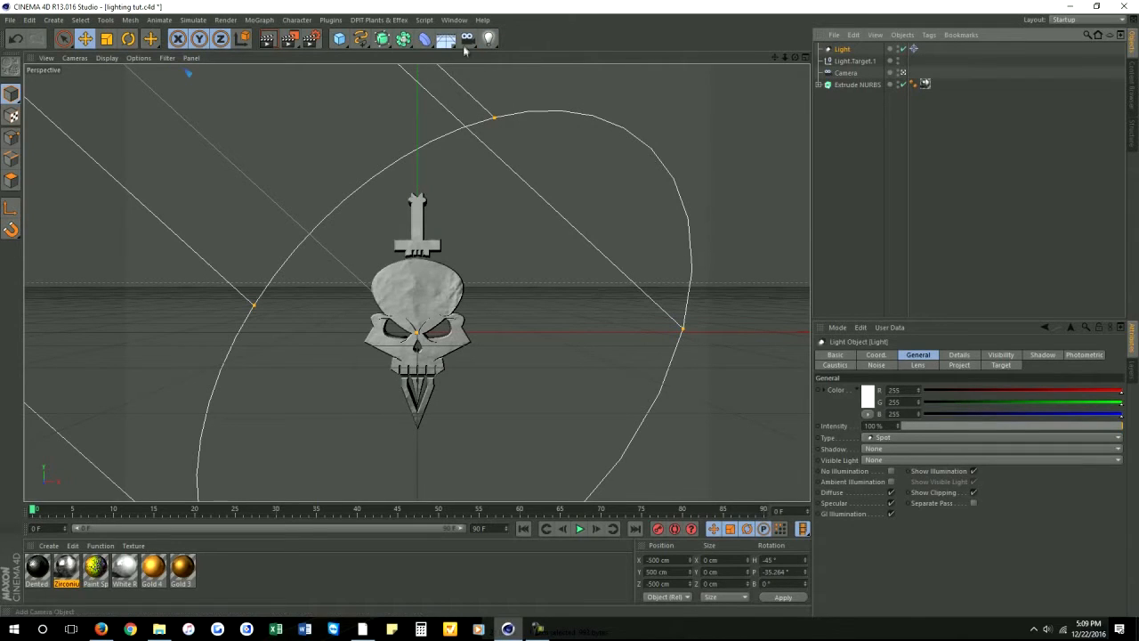
scroll(569, 307, down, 10)
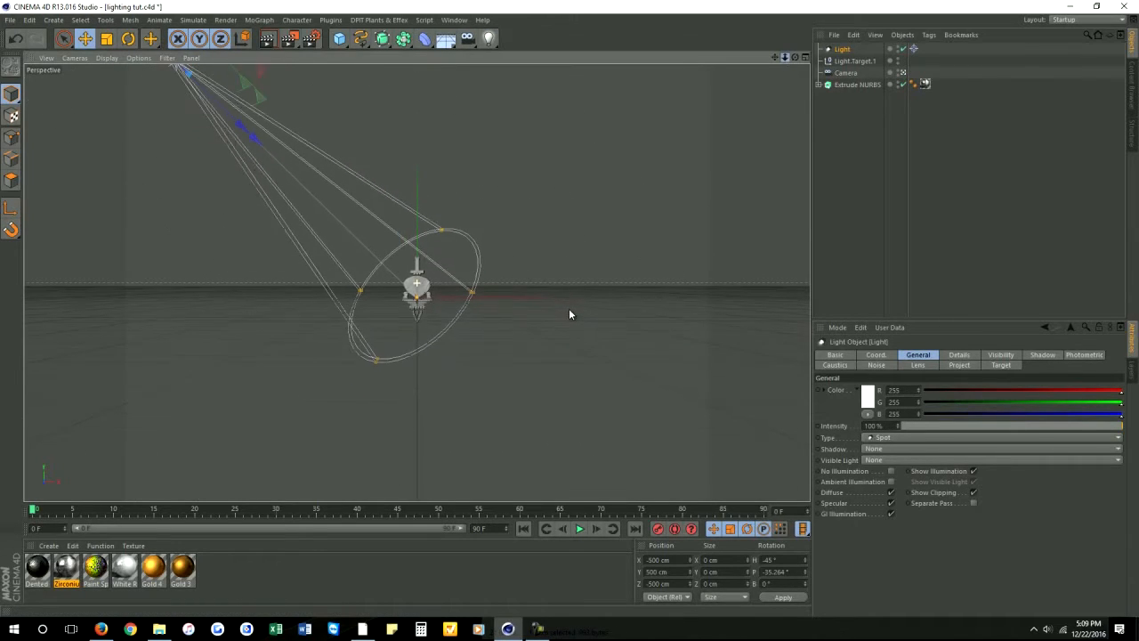
drag(274, 153, 357, 225)
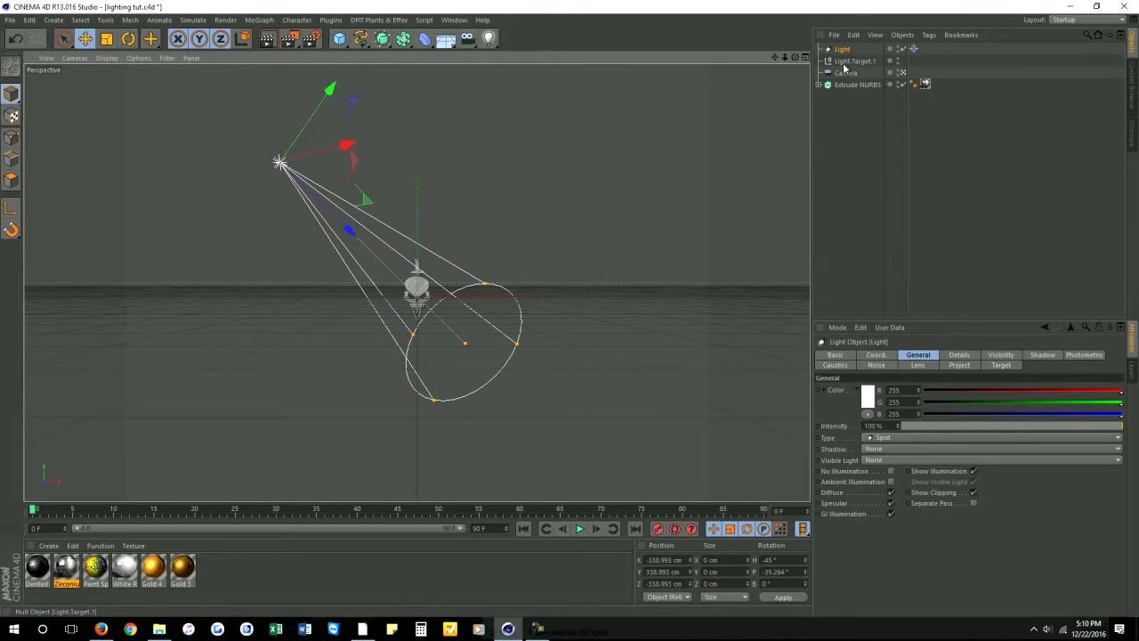
- Move the light's target null to about X -36 cm, Y 56 cm, near the skull's forehead
click(416, 294)
drag(416, 185, 413, 169)
drag(533, 279, 514, 278)
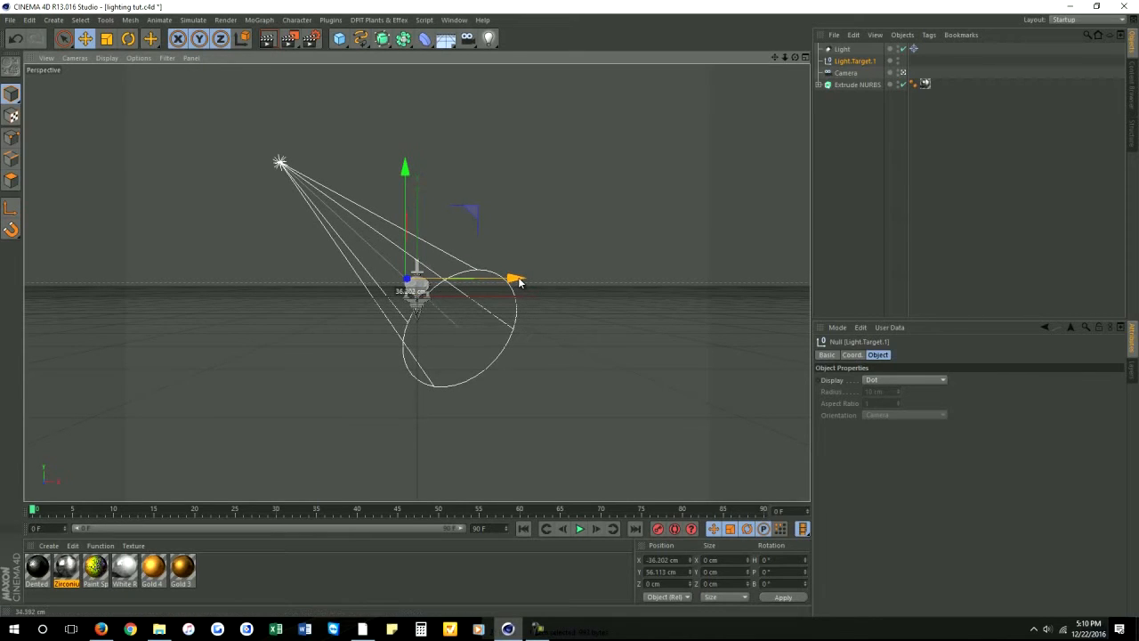
- Frame the whole skull in the camera and lock the camera with a Protection tag
key(o)
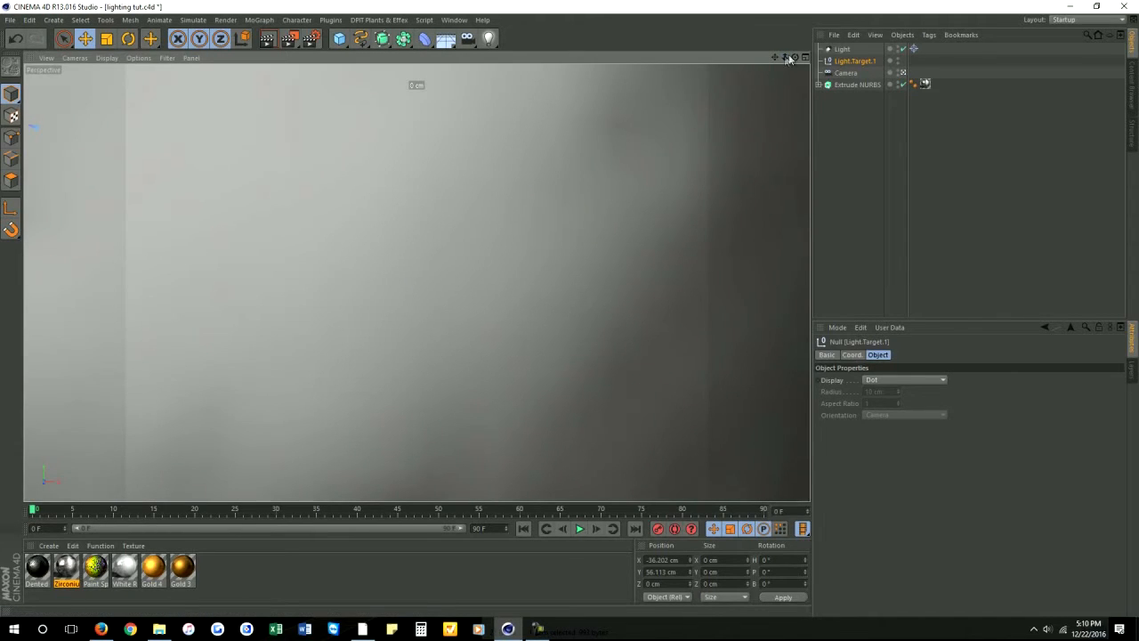
scroll(567, 314, down, 10)
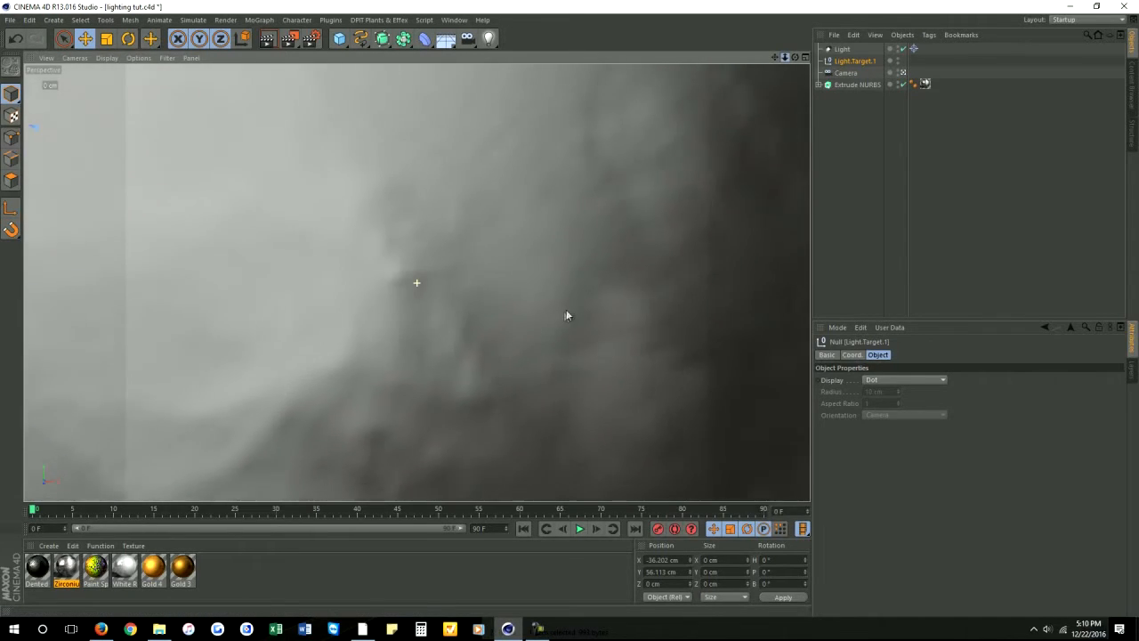
scroll(548, 322, down, 3)
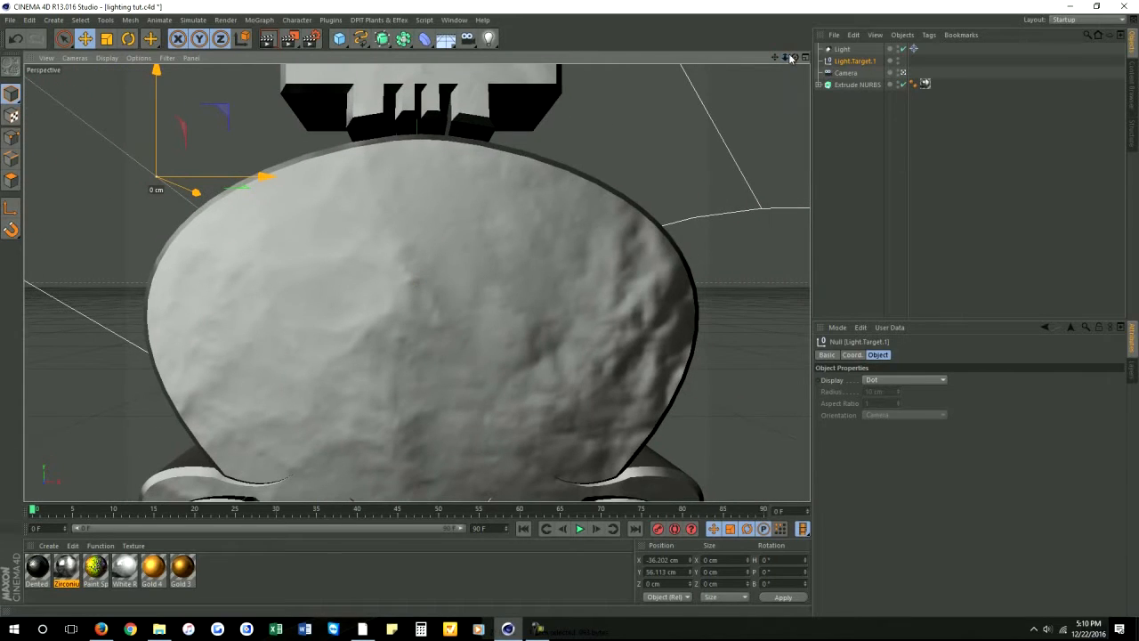
scroll(569, 308, down, 10)
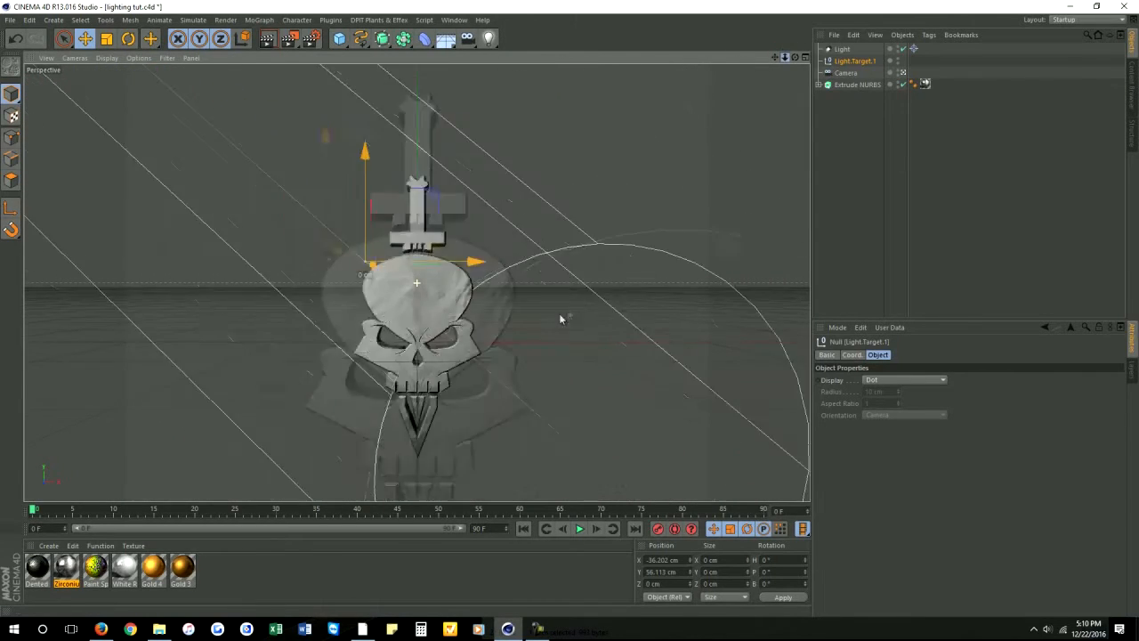
right_click(841, 76)
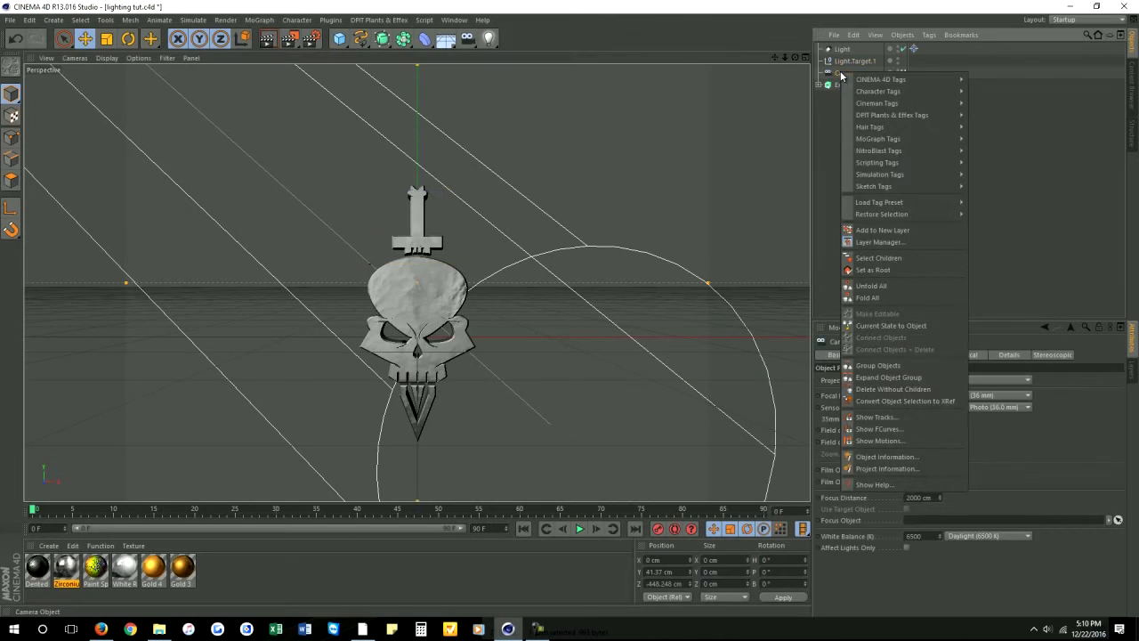
mouse_move(937, 82)
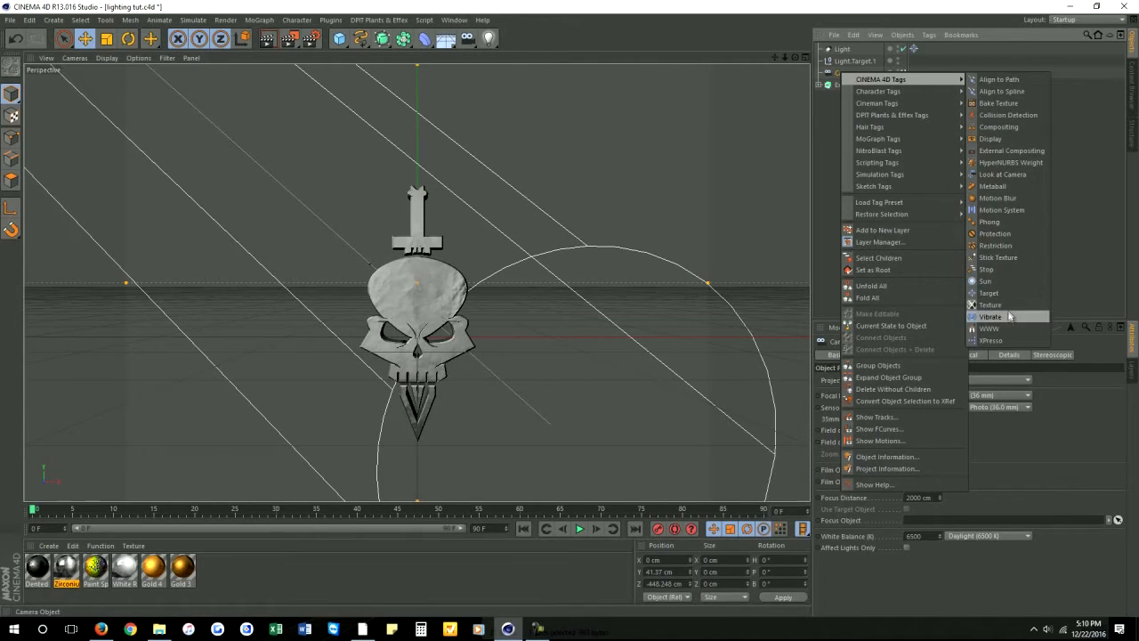
click(1001, 233)
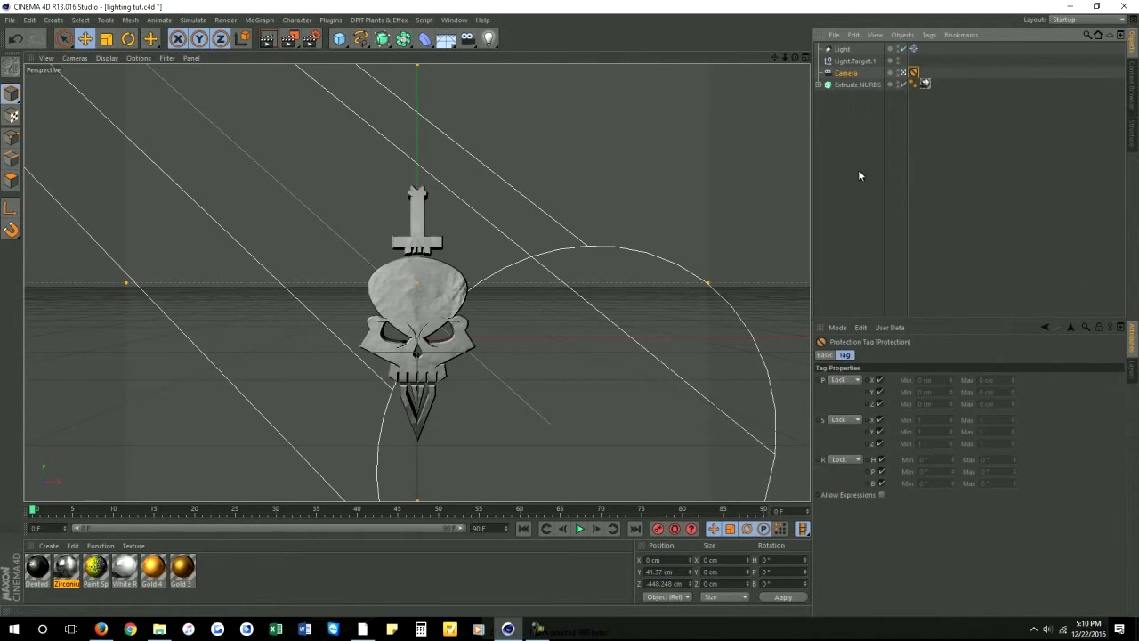
- Leave the camera view and move the spotlight to the skull's side, at about X -622, Y 339, Z -86 cm
click(904, 73)
alt+drag(498, 284, 736, 108)
click(130, 102)
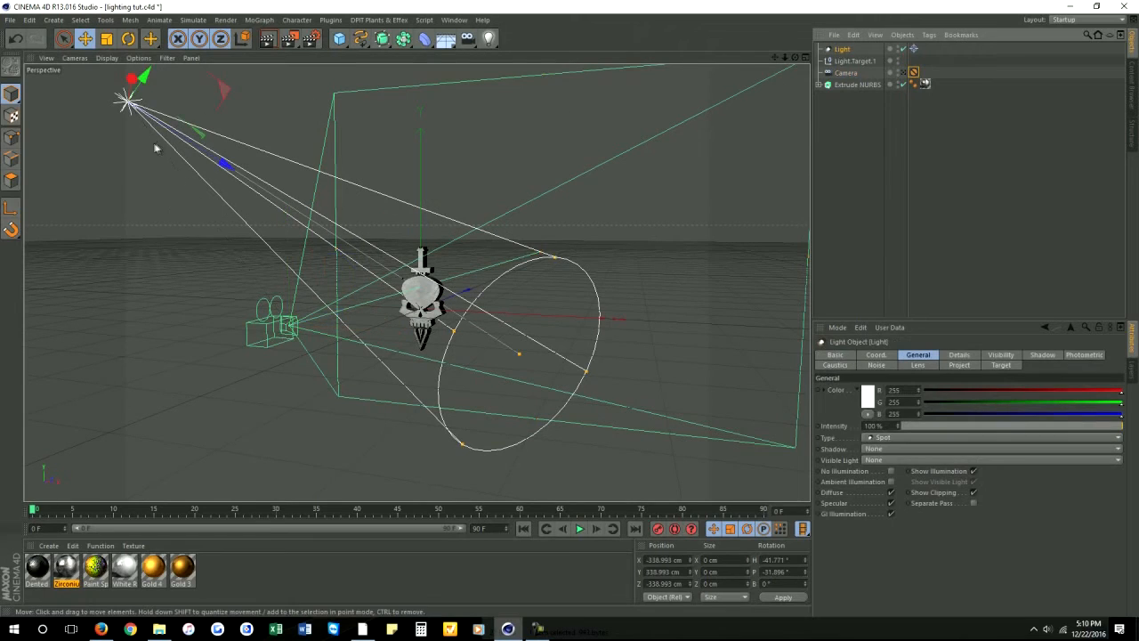
drag(132, 78, 142, 130)
drag(504, 329, 387, 293)
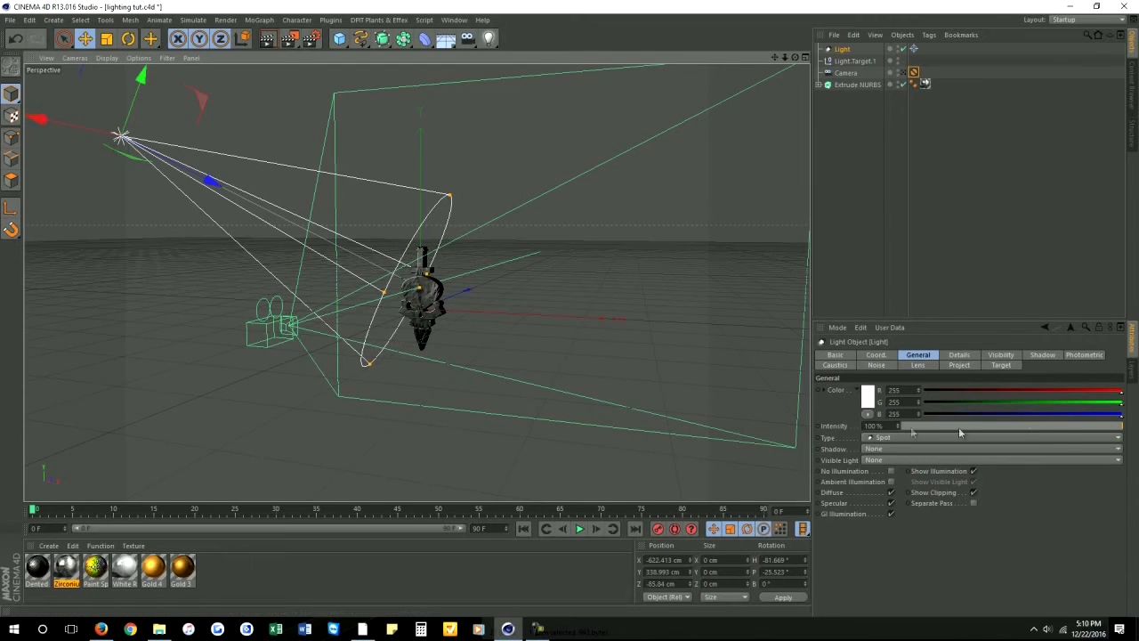
- Give the spotlight a warm beige colour of RGB 228, 201, 170 and an intensity of 74%
click(870, 398)
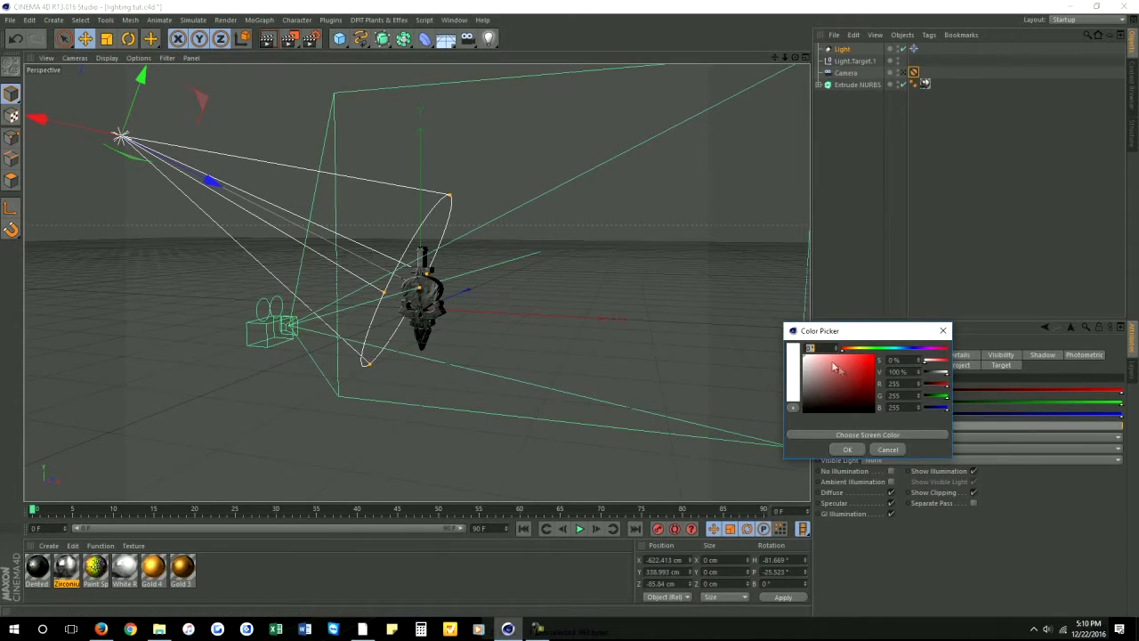
mouse_move(841, 350)
mouse_down()
mouse_move(852, 348)
mouse_move(819, 365)
mouse_move(852, 353)
mouse_up()
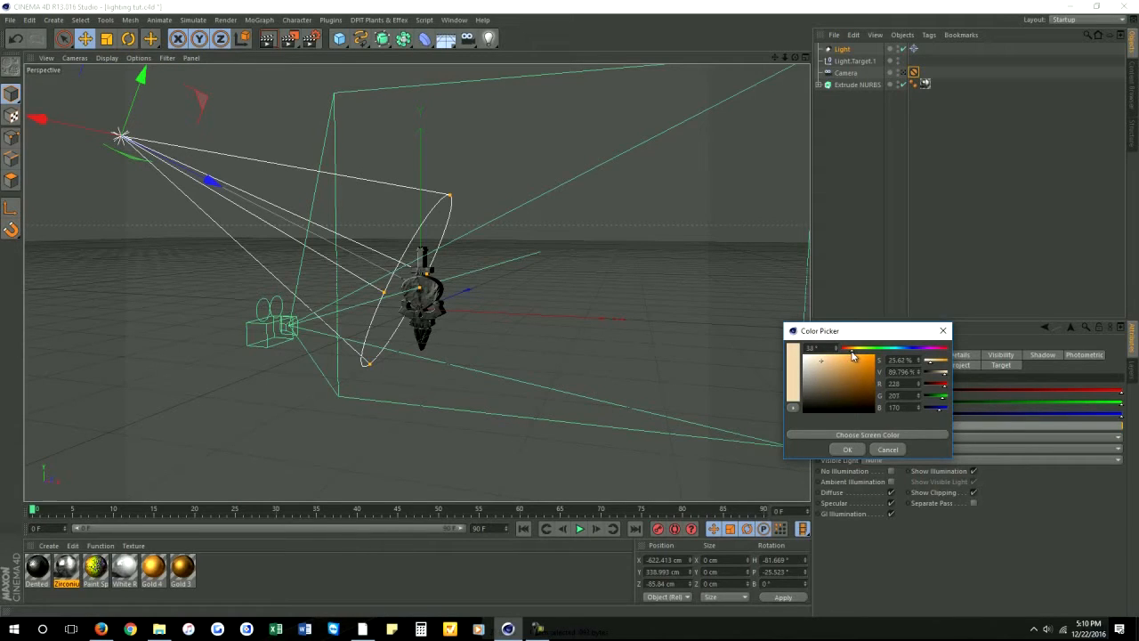
click(846, 450)
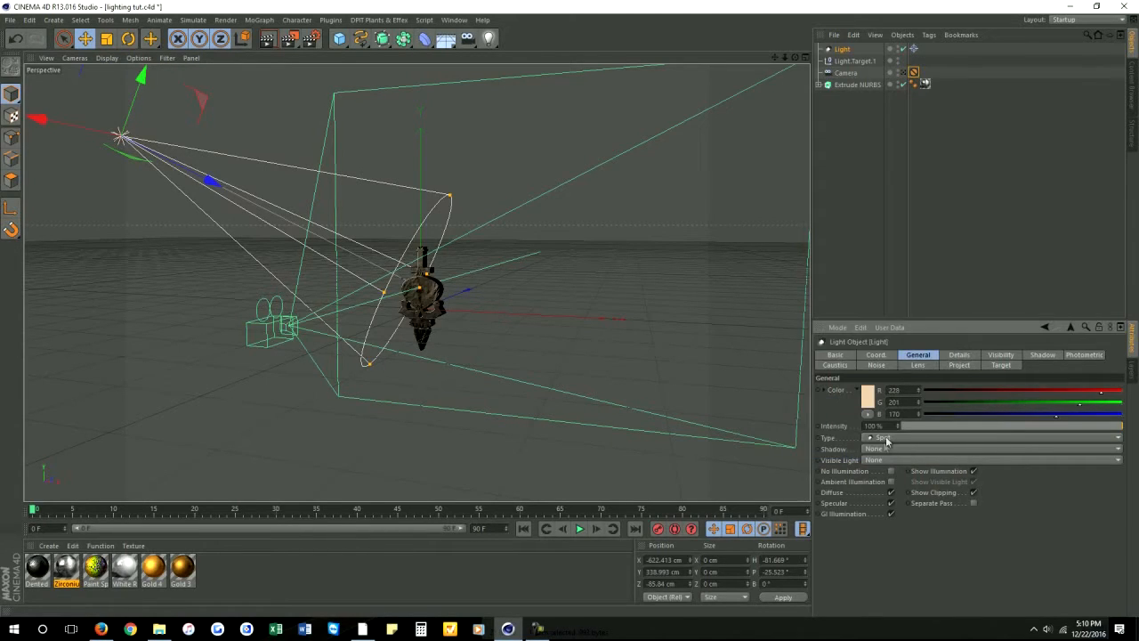
drag(1103, 426, 1059, 438)
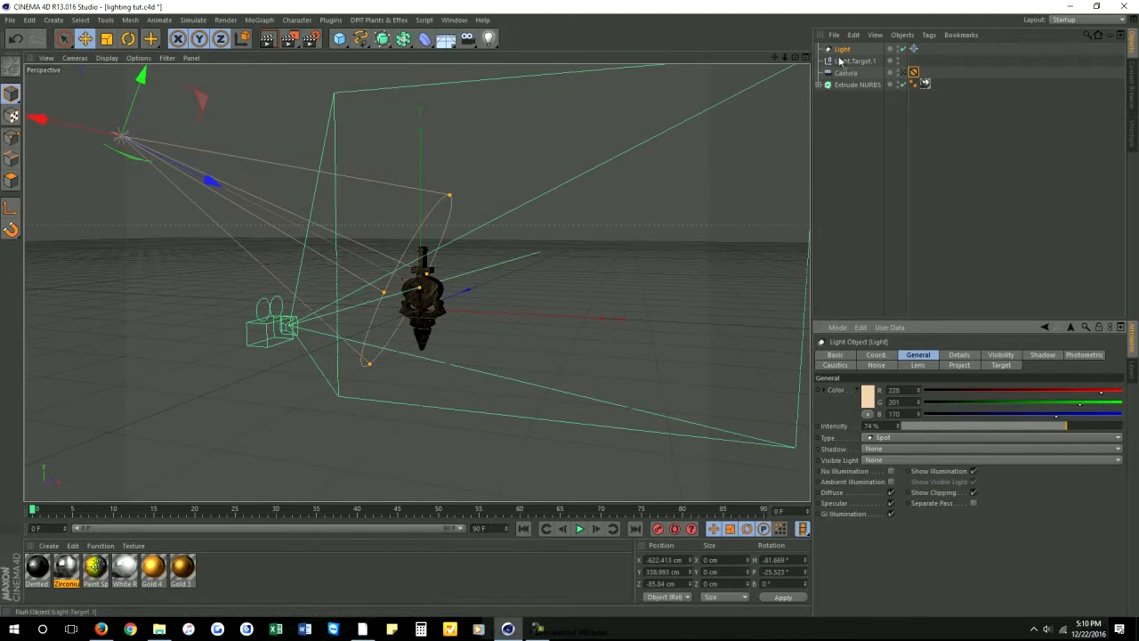
- Add an omni light above the skull at about Y 158 cm, Z -33 cm, with an intensity of 51%
drag(488, 38, 519, 52)
drag(425, 200, 428, 119)
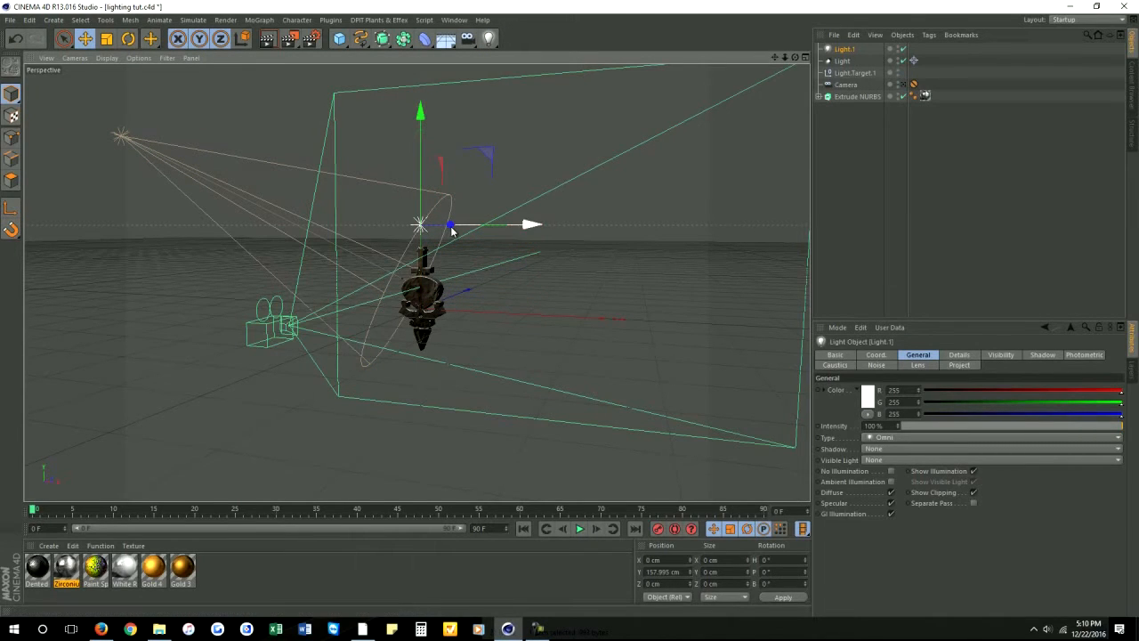
drag(794, 57, 763, 73)
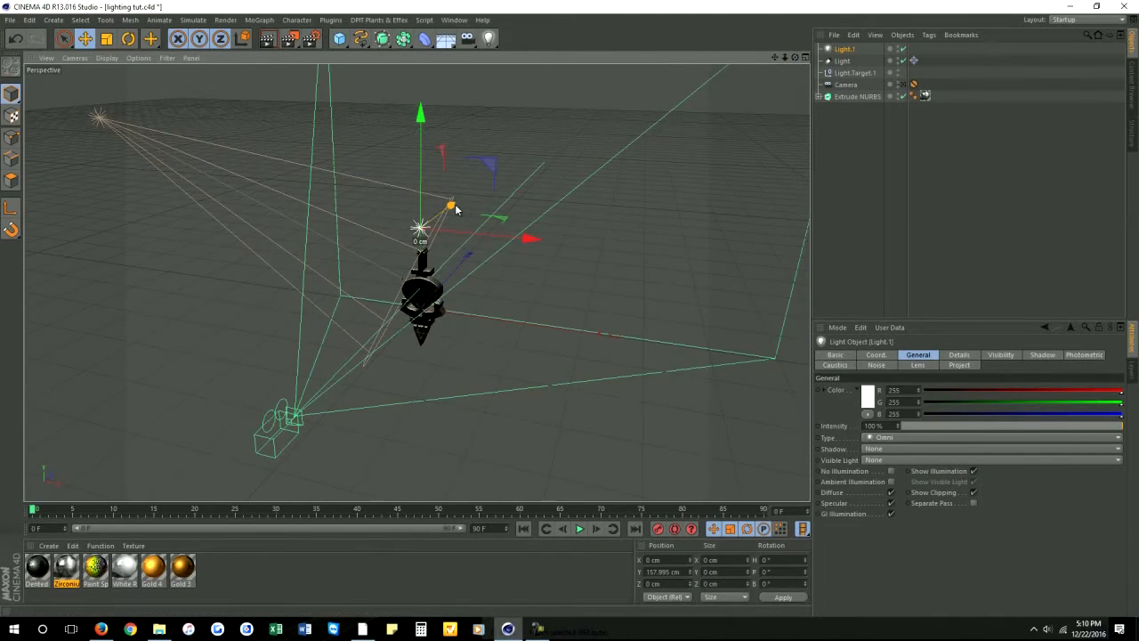
drag(454, 208, 453, 207)
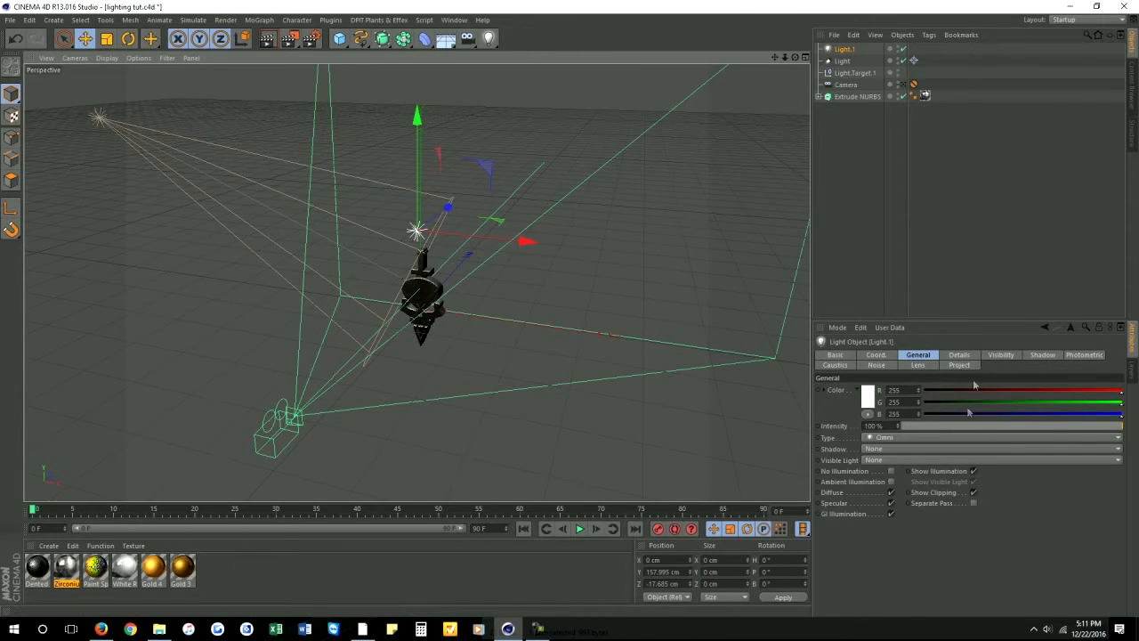
click(1013, 426)
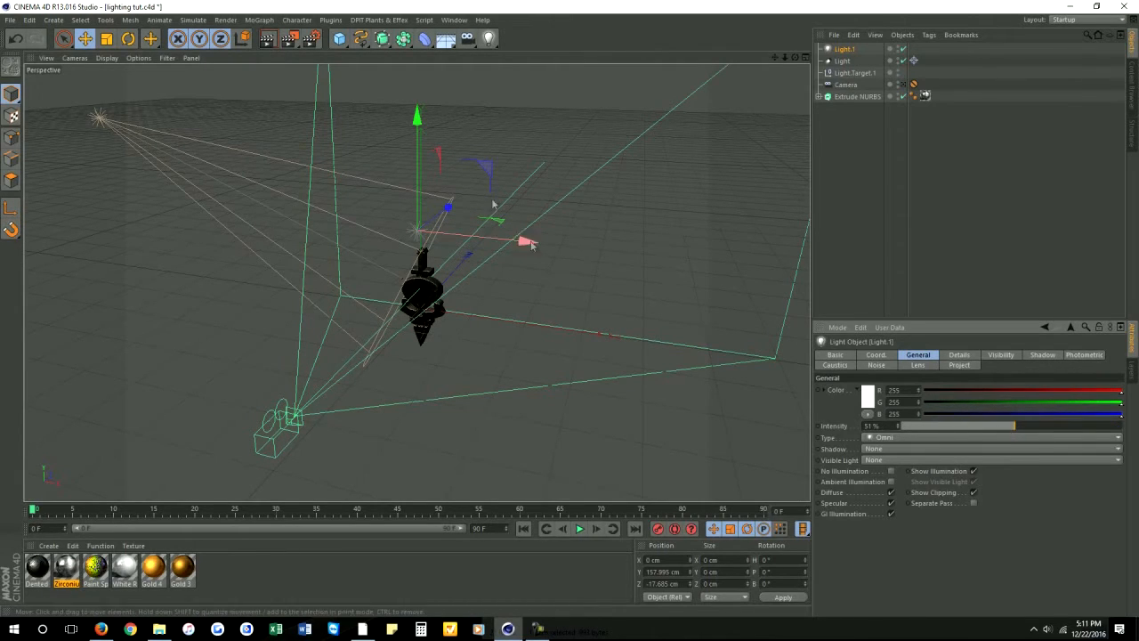
drag(449, 205, 445, 209)
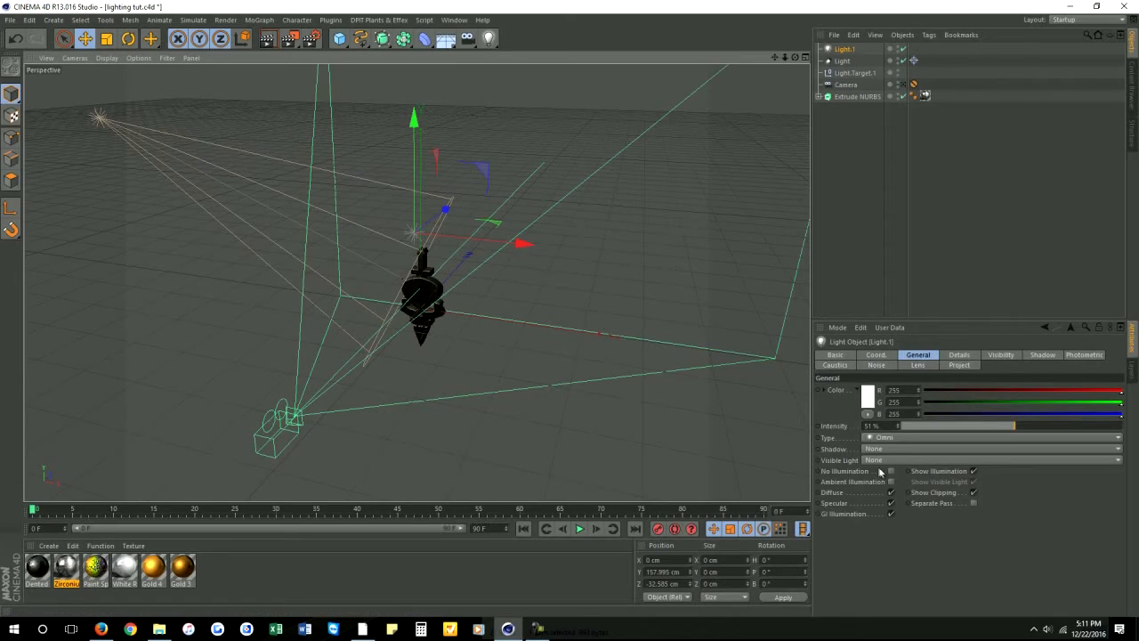
- Lower the omni light's intensity to 44% and give it a soft pink colour of RGB 228, 174, 164
click(998, 427)
click(869, 397)
click(842, 349)
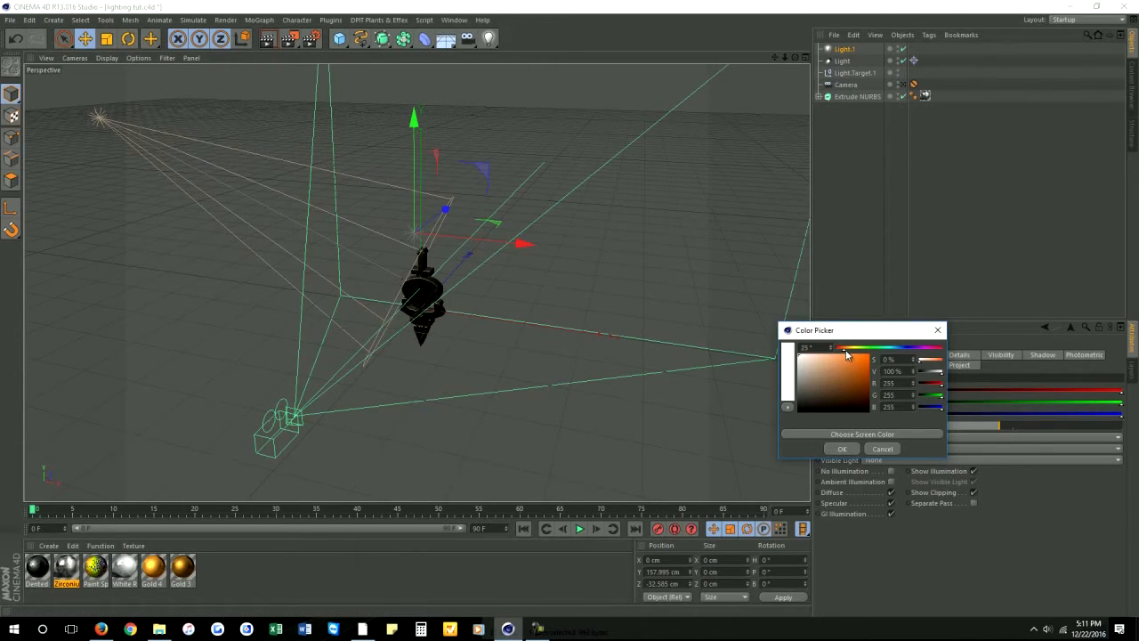
click(808, 369)
click(815, 364)
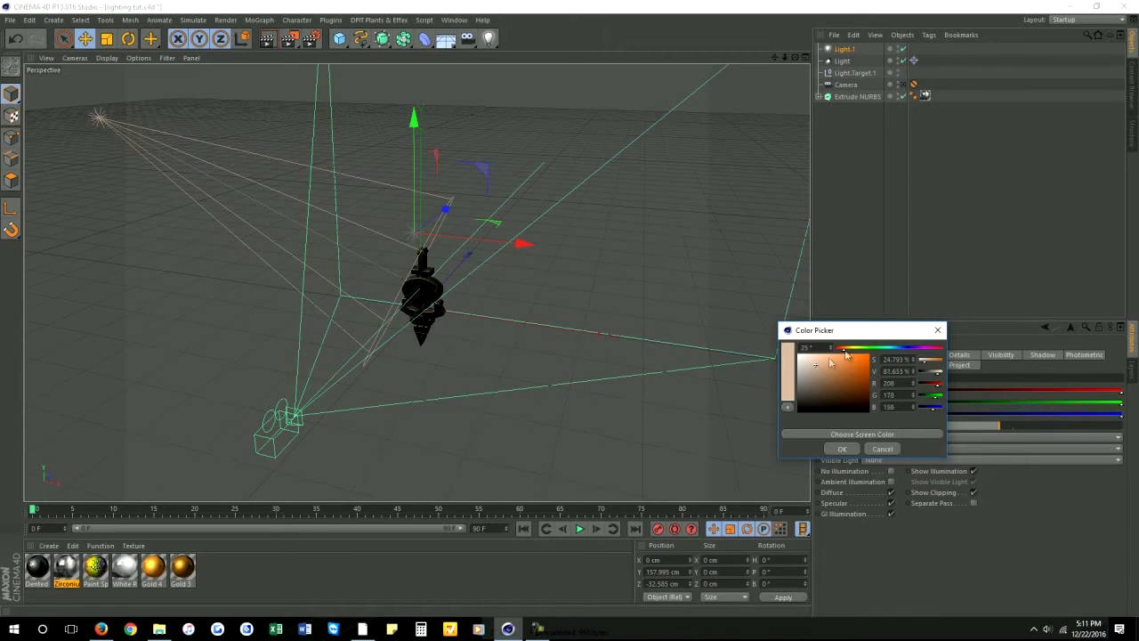
click(839, 349)
click(818, 362)
click(838, 349)
click(841, 448)
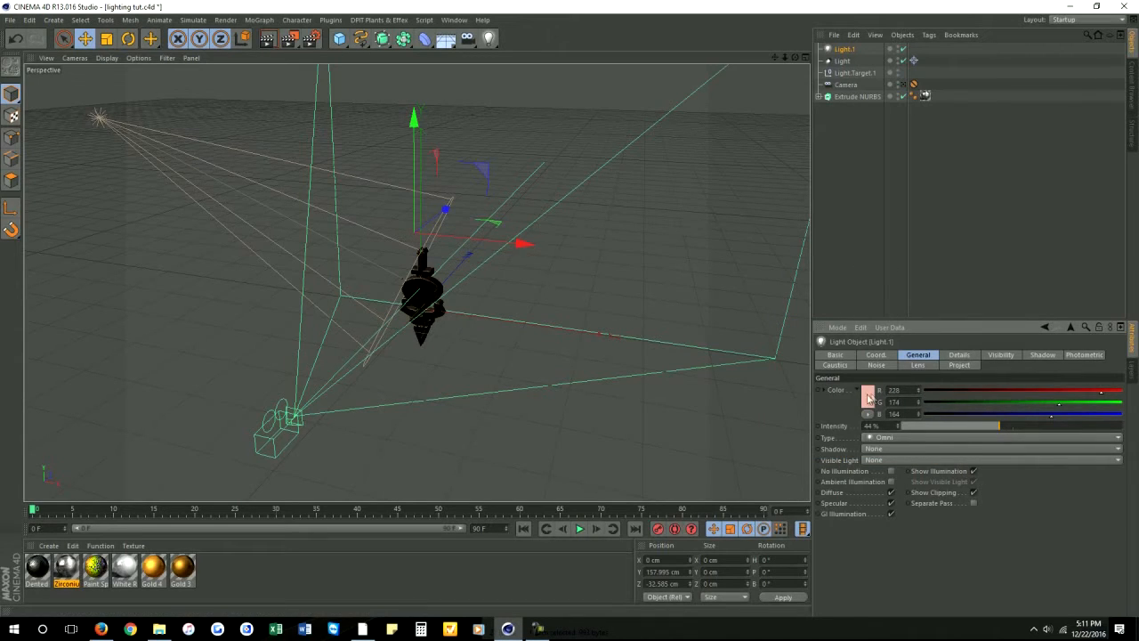
- Add a target light and move it high in front of the skull, at about X 626, Y 550, Z -1006 cm
click(489, 40)
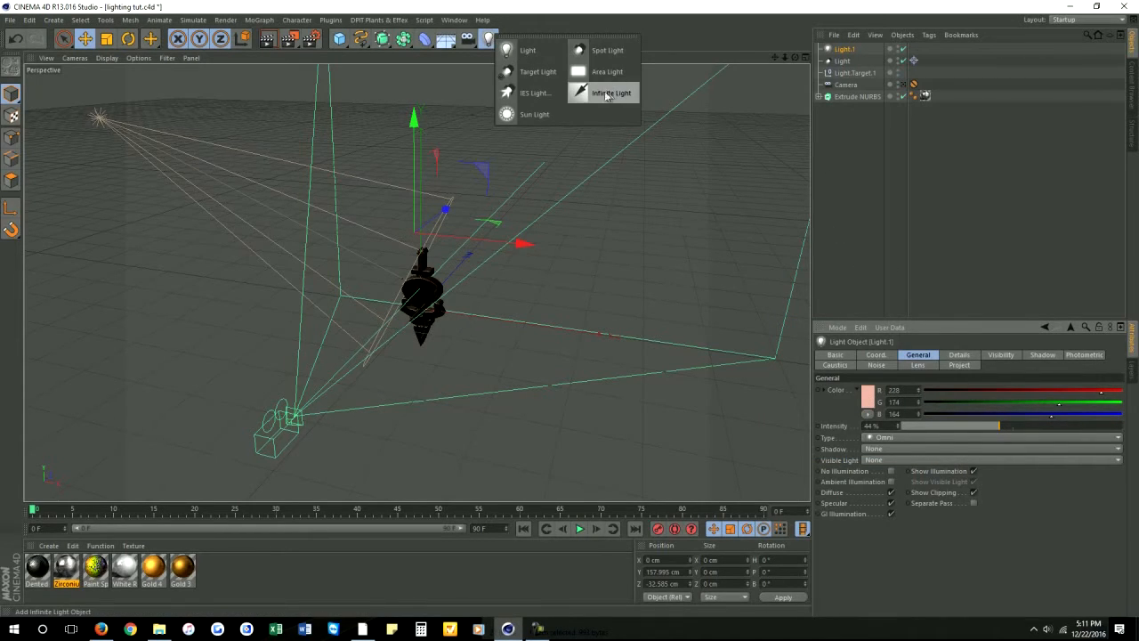
click(535, 71)
alt+drag(509, 259, 485, 90)
drag(212, 107, 94, 173)
drag(794, 57, 356, 258)
drag(150, 136, 614, 204)
drag(661, 91, 620, 94)
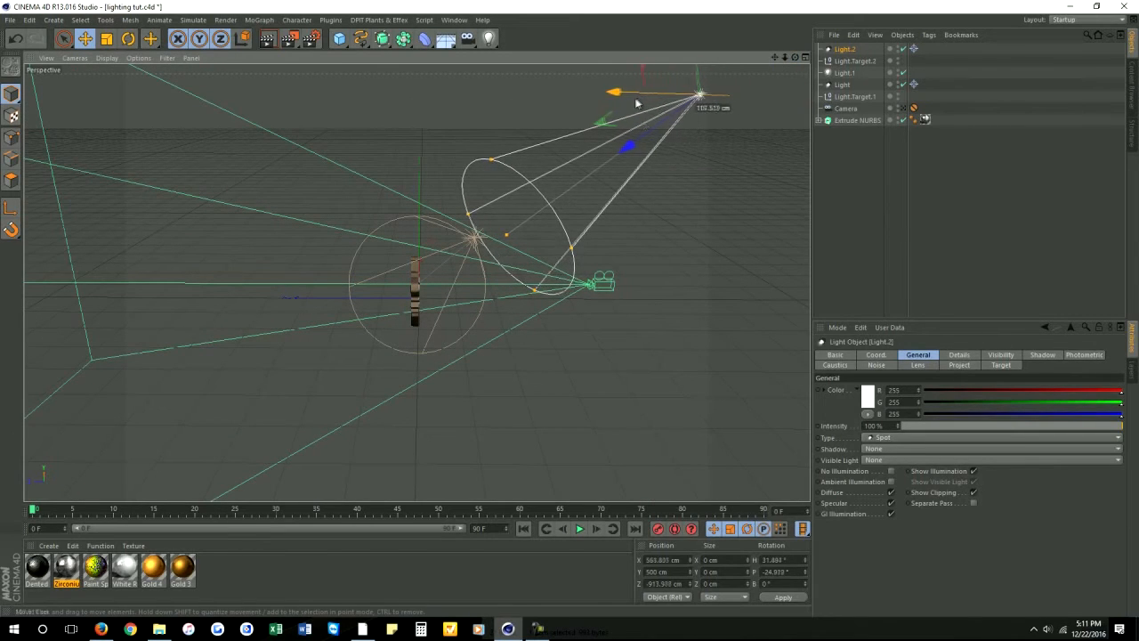
drag(634, 142, 658, 131)
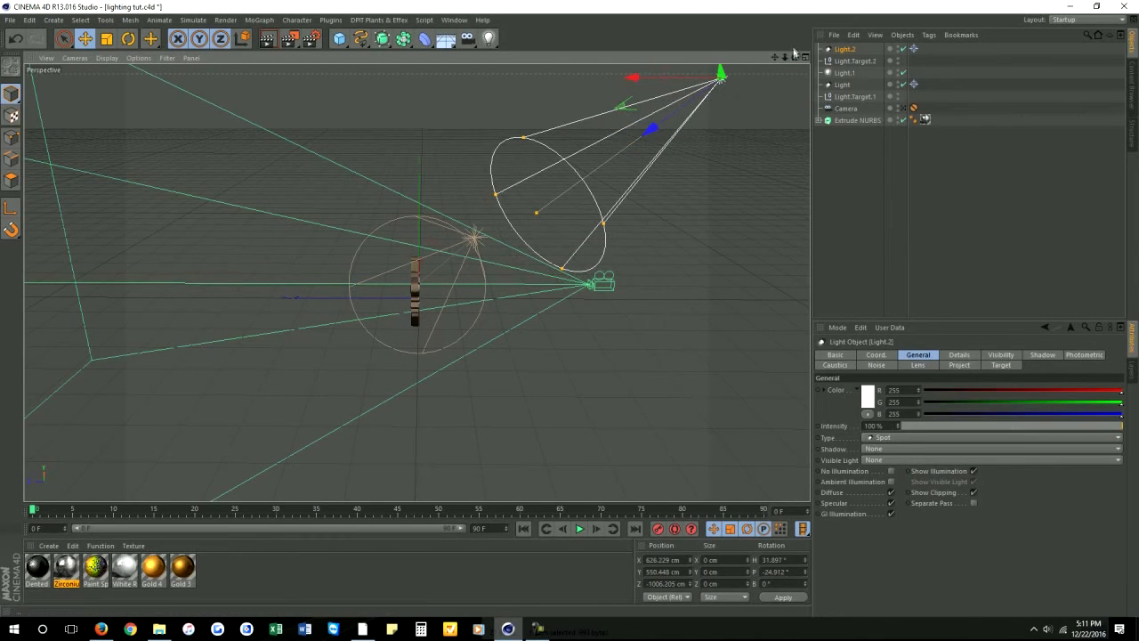
- Refine the new target light's position to about X 659, Y 513, Z -891 cm, checking it from several angles
drag(797, 59, 765, 72)
drag(583, 235, 620, 257)
drag(793, 60, 344, 289)
drag(793, 59, 730, 132)
drag(794, 58, 574, 314)
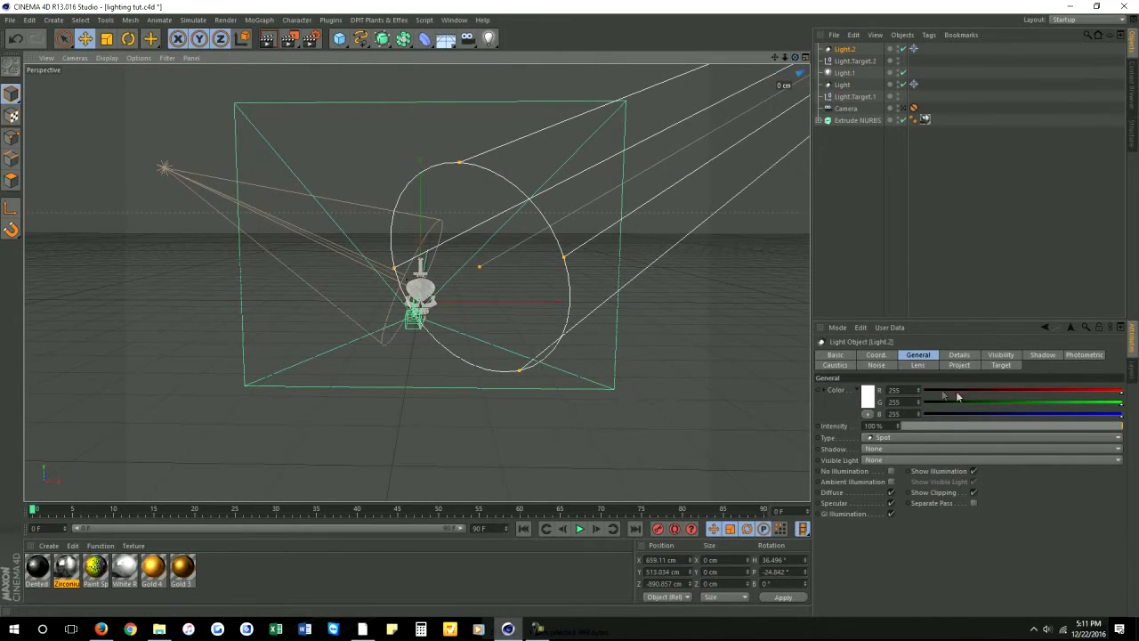
- Give the new target light a salmon colour of RGB 223, 165, 155 and an intensity of 54%
click(869, 397)
click(832, 374)
click(833, 368)
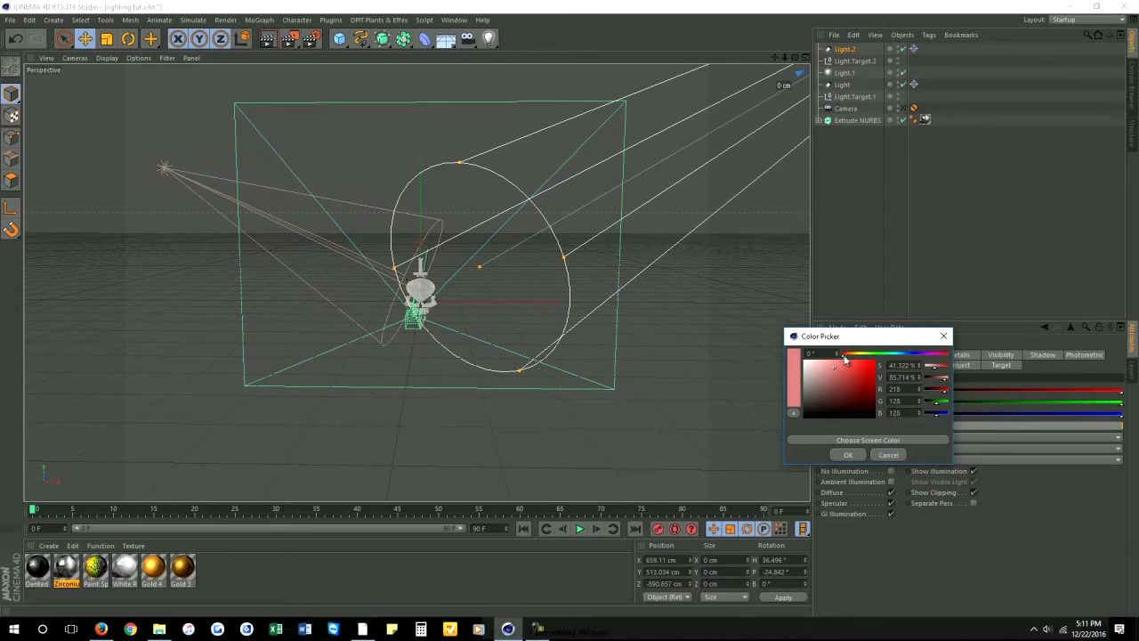
click(825, 366)
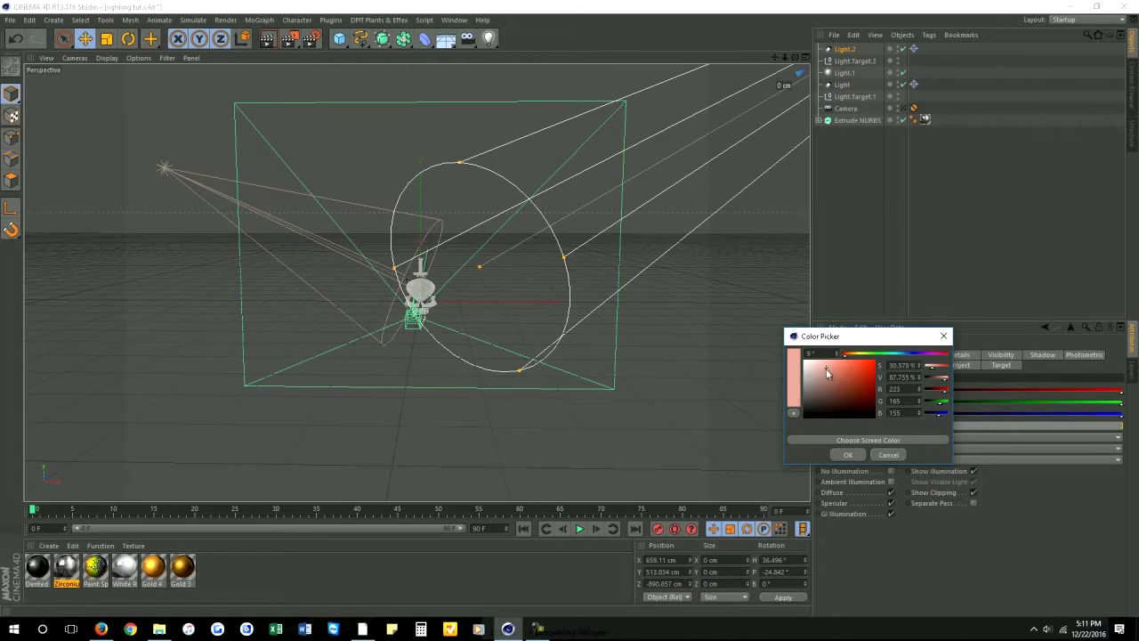
click(837, 454)
drag(1005, 426, 1040, 426)
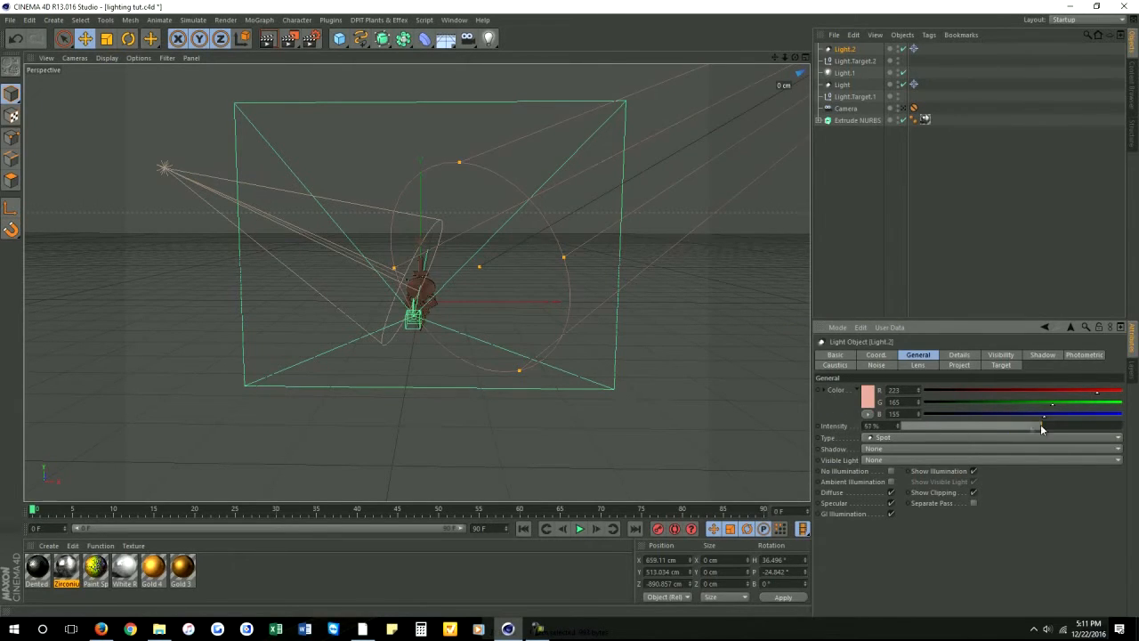
- Look through the scene camera and render a preview of the lit skull
click(901, 109)
click(268, 41)
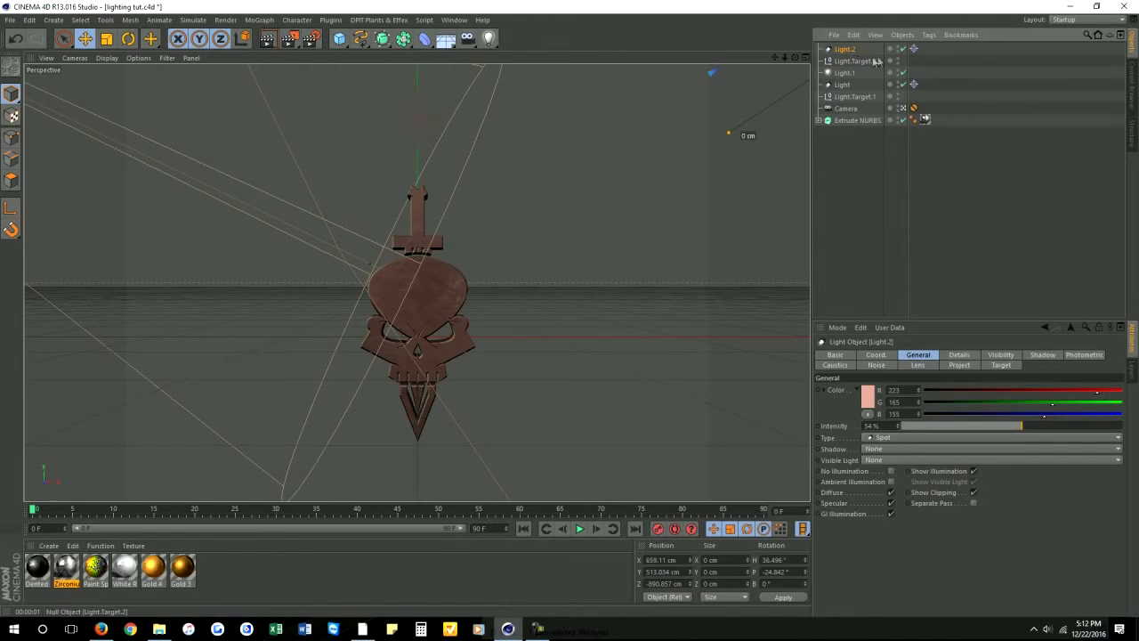
- Hide all three lights and render the view to compare the skull under default lighting
click(899, 49)
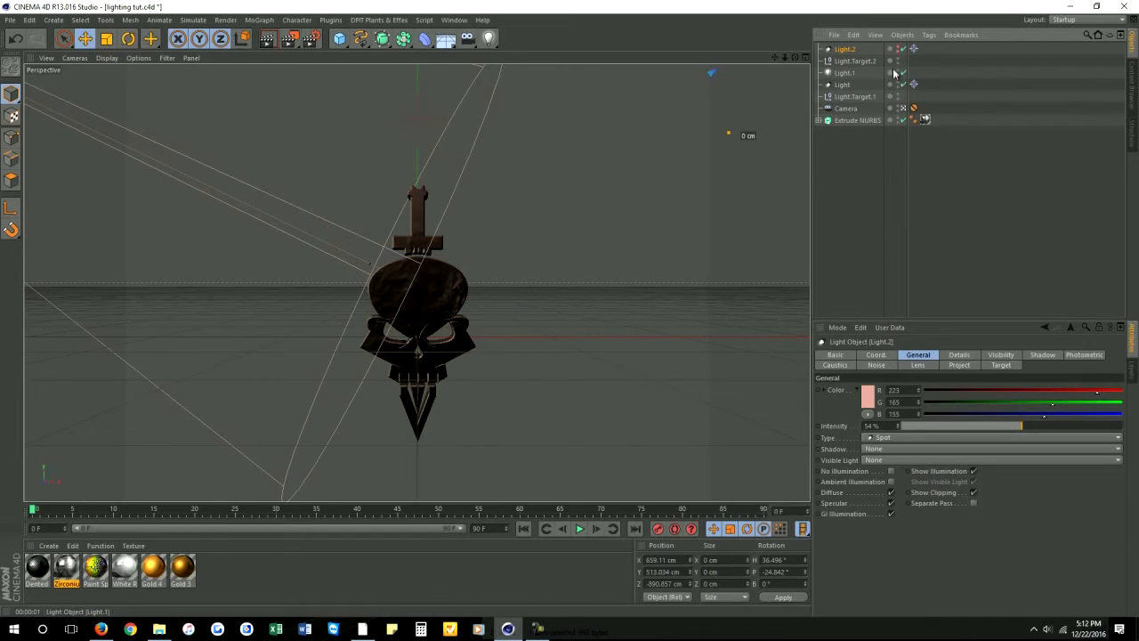
click(900, 72)
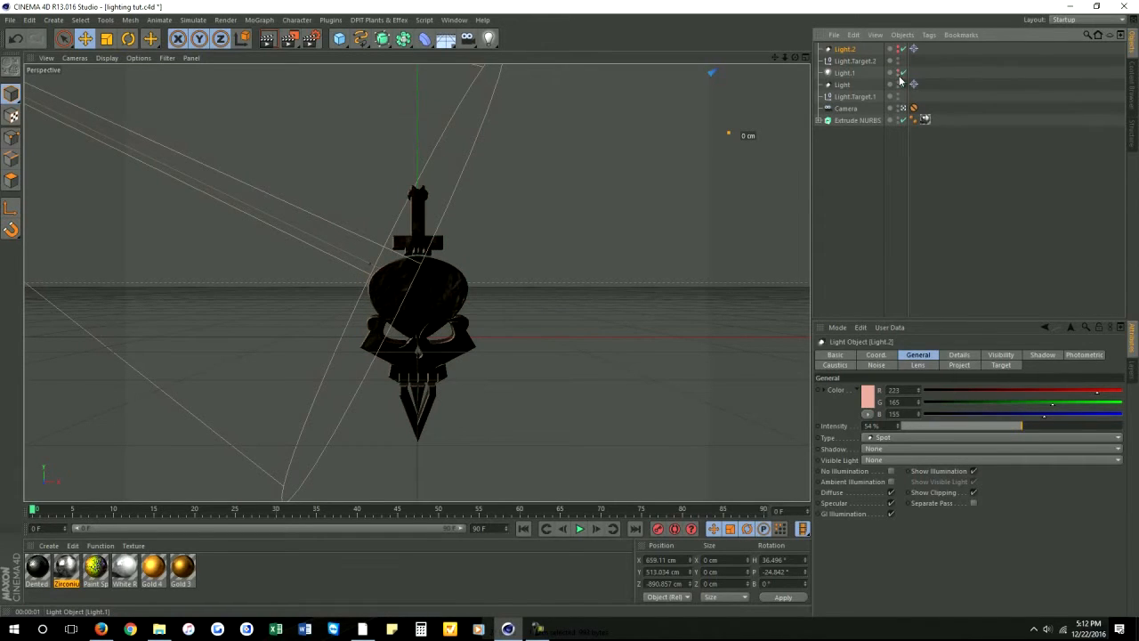
click(900, 85)
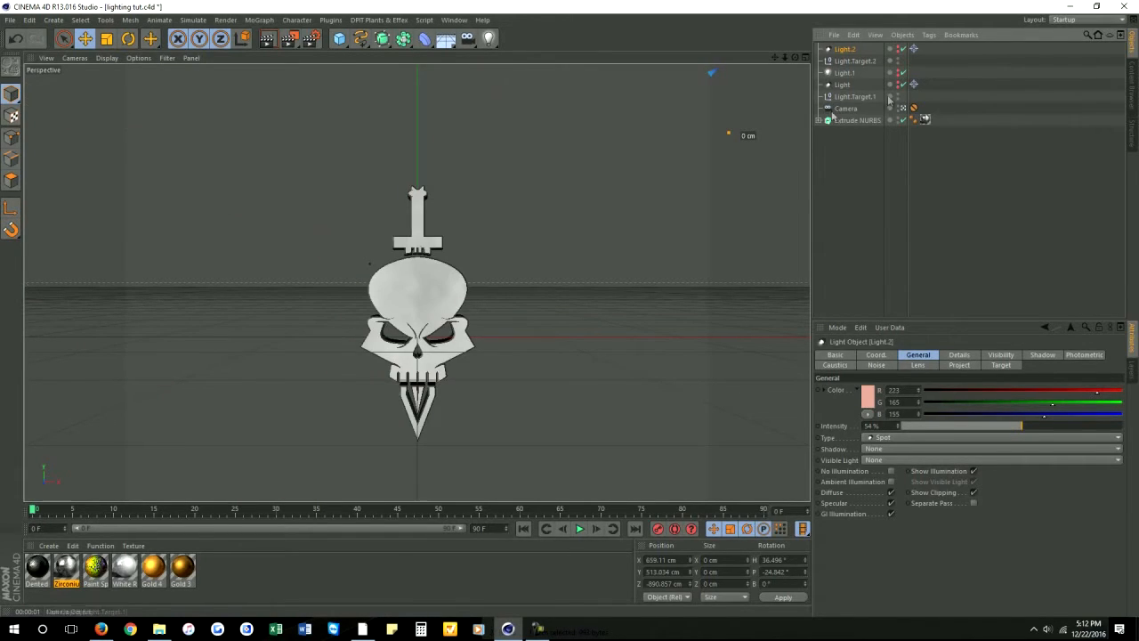
click(269, 40)
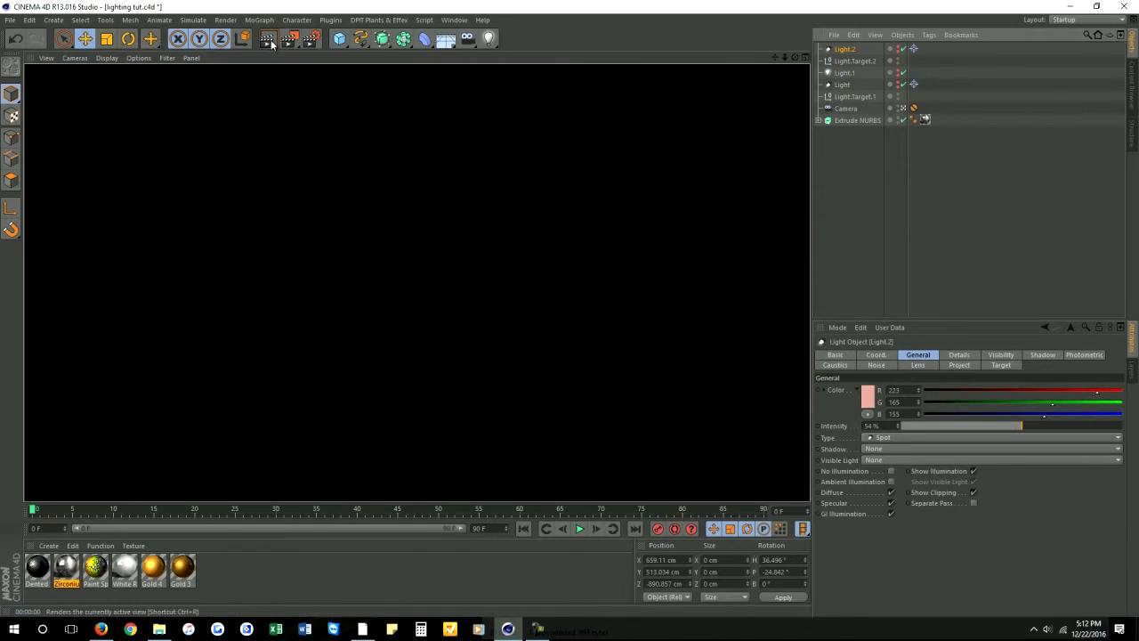
click(311, 39)
click(546, 8)
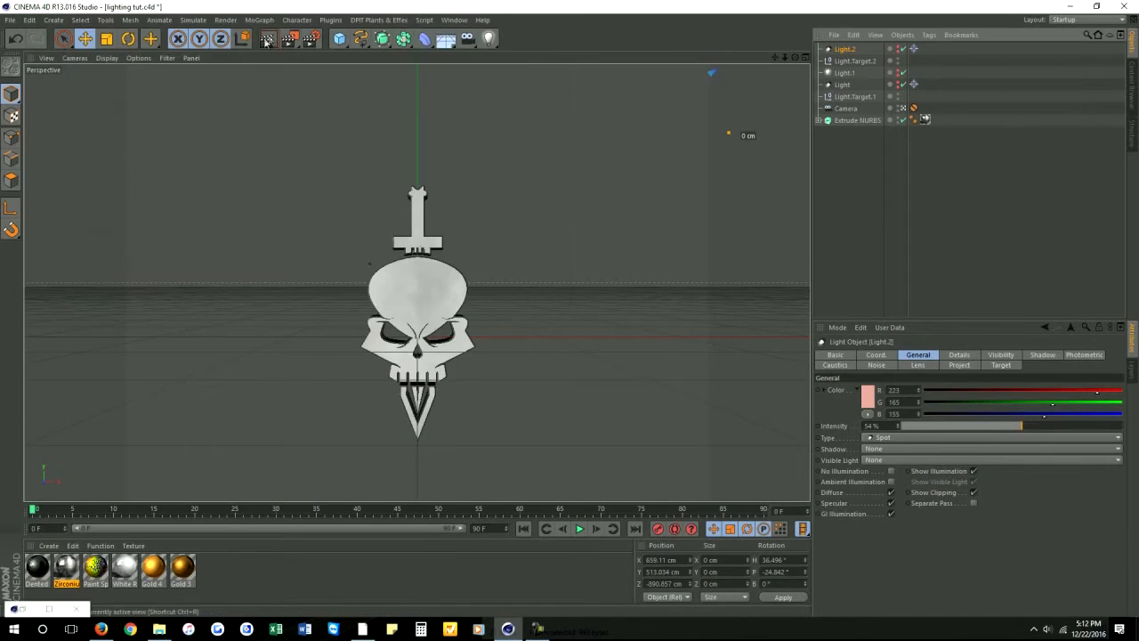
click(267, 38)
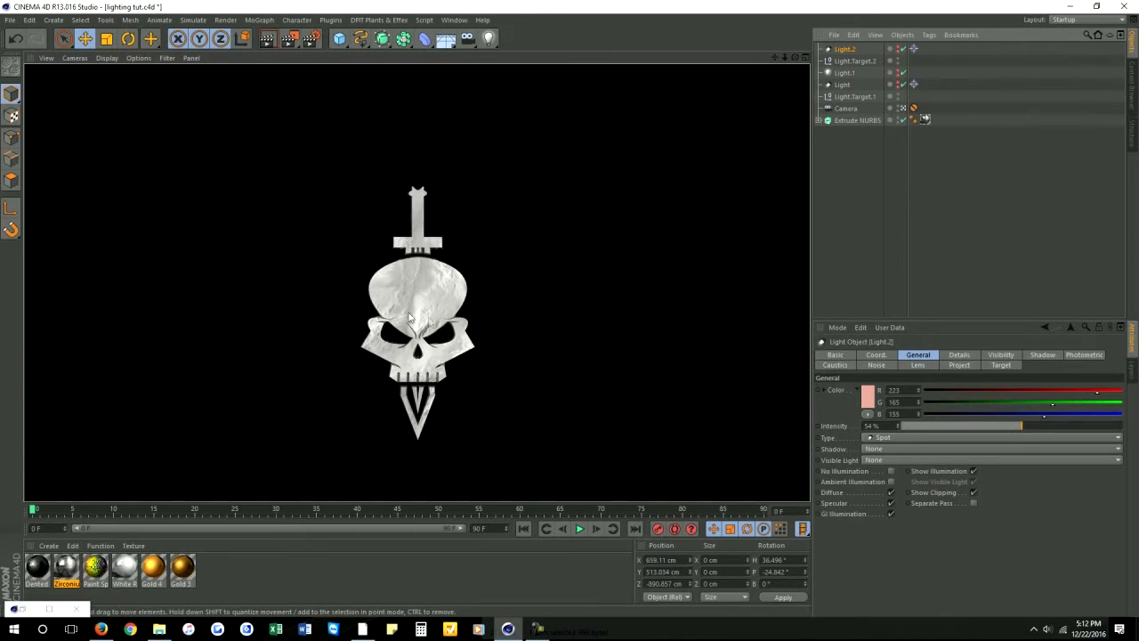
- Enable Ambient Occlusion and Global Illumination in the render settings and turn the three lights back on
click(311, 39)
click(73, 115)
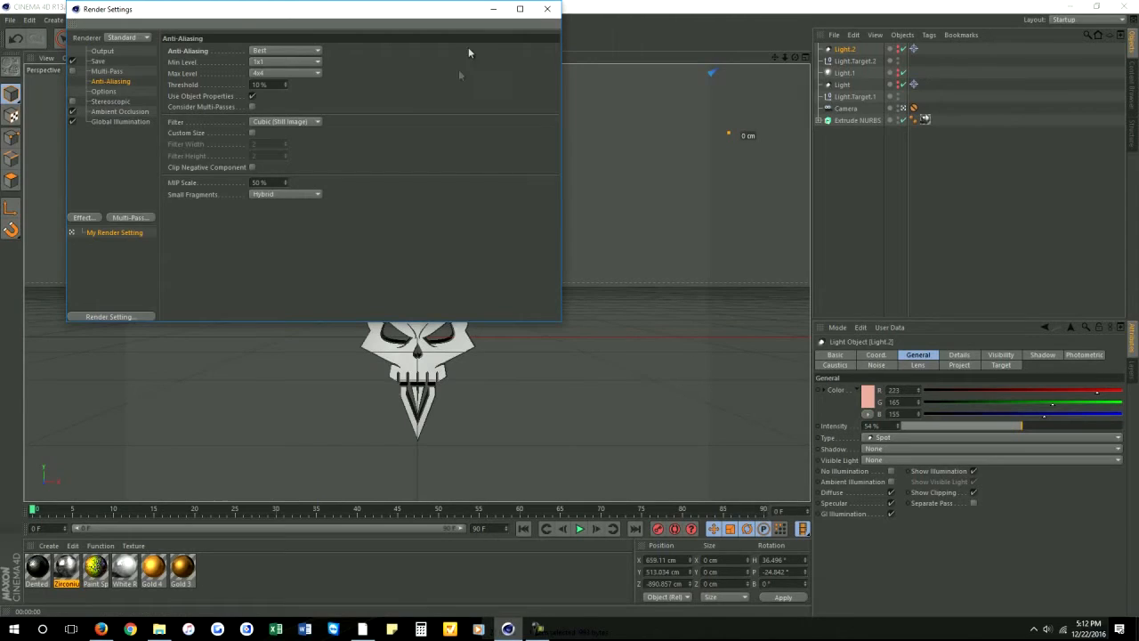
click(547, 9)
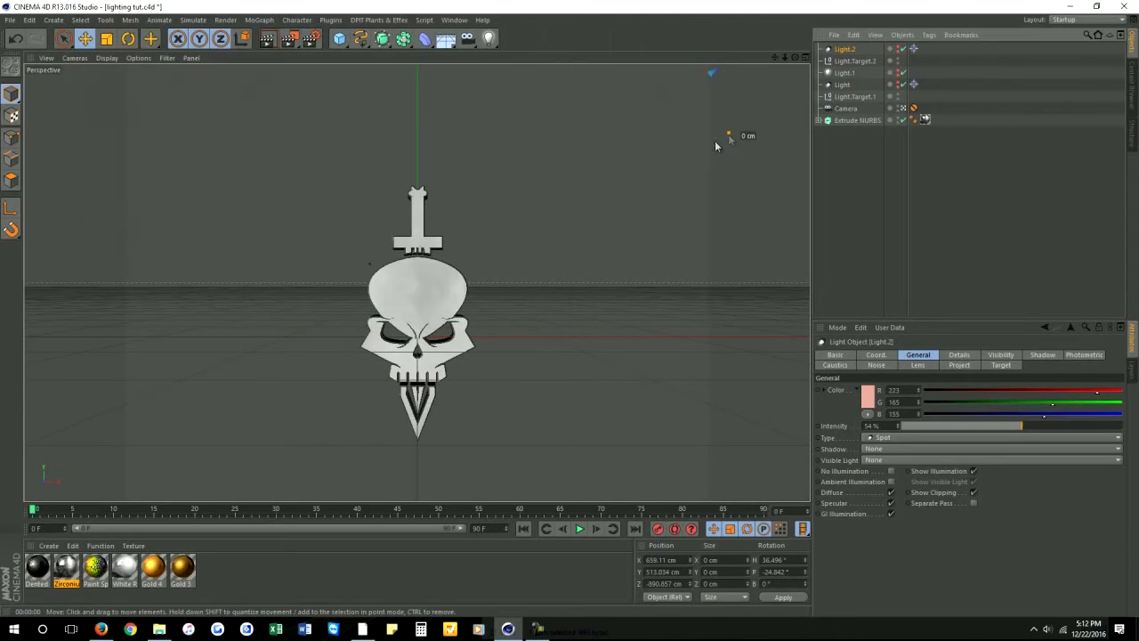
click(901, 73)
click(901, 73)
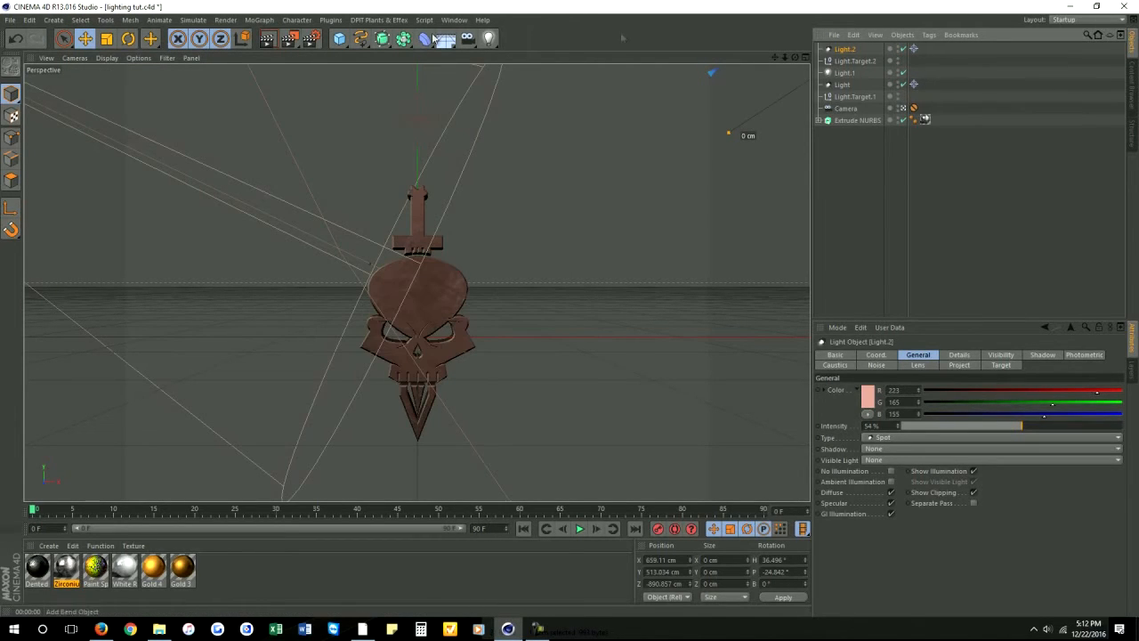
- Render the camera view repeatedly to examine how the three lights illuminate the skull
click(267, 40)
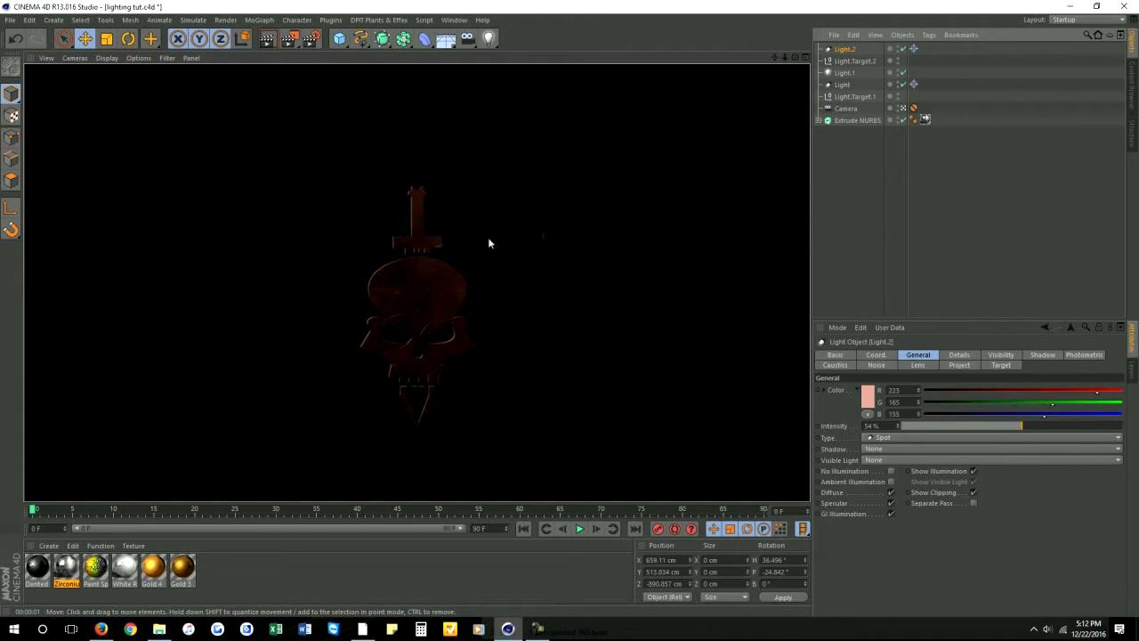
click(843, 73)
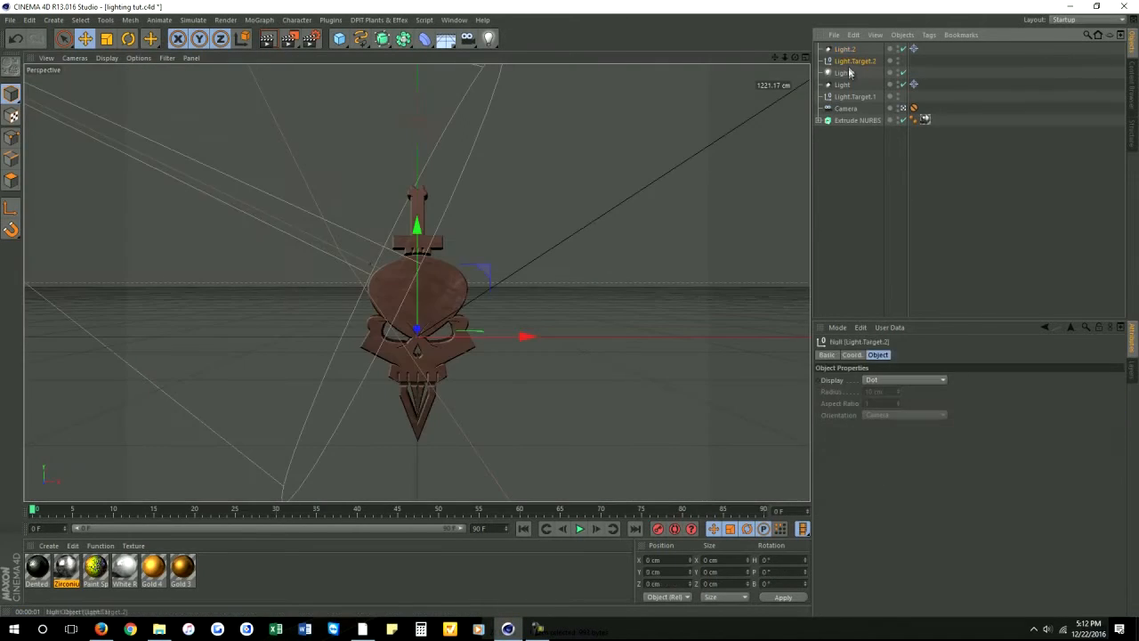
click(843, 49)
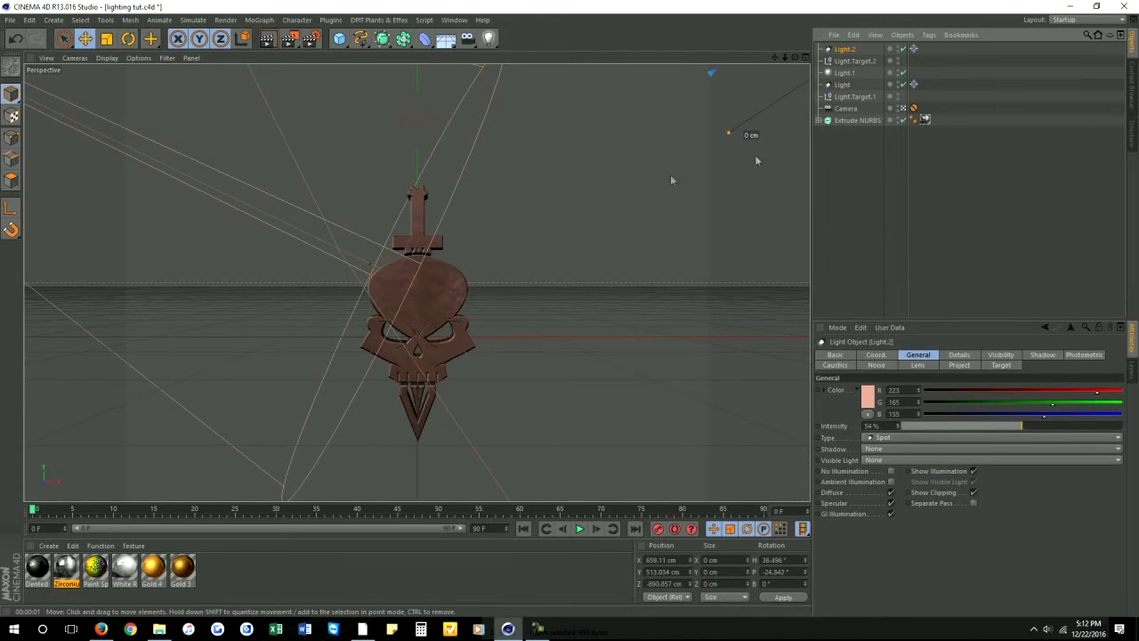
click(267, 40)
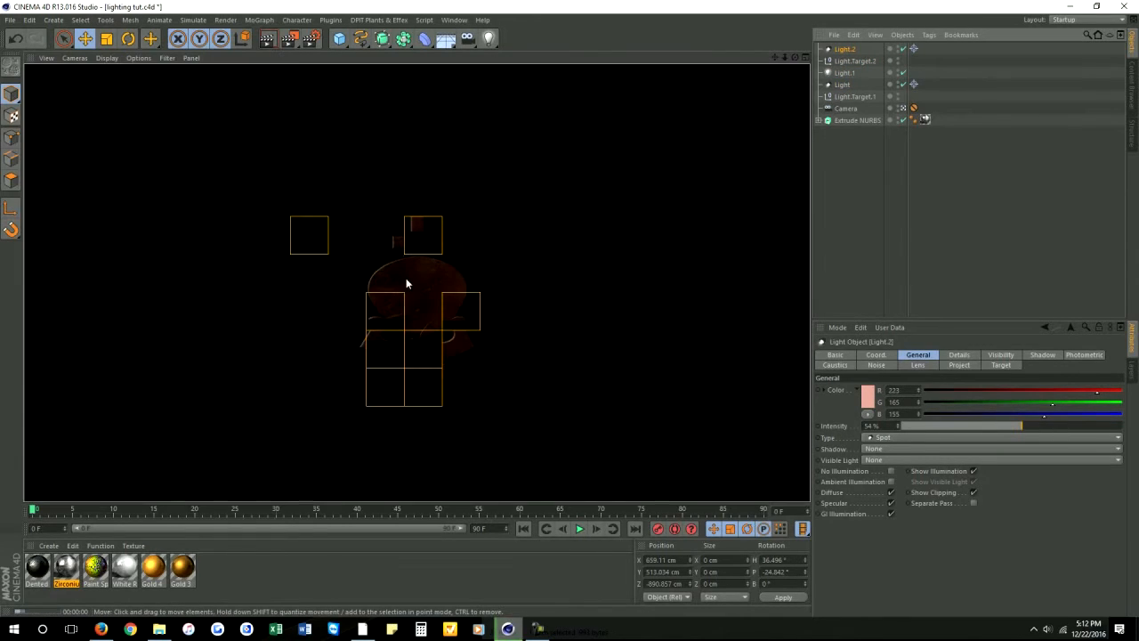
click(845, 50)
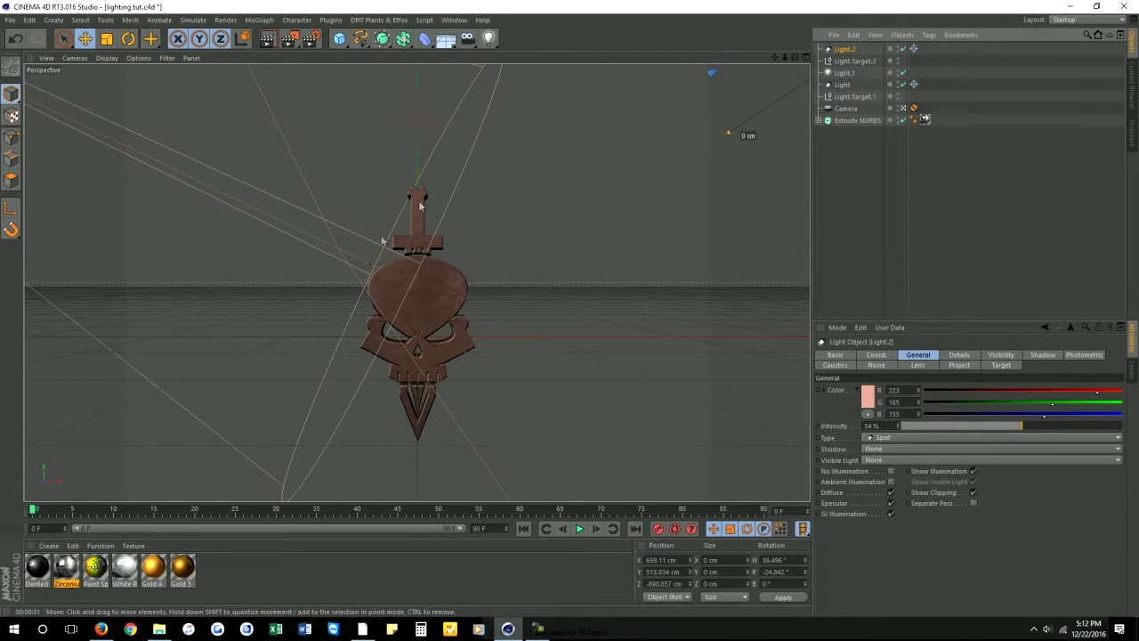
click(267, 40)
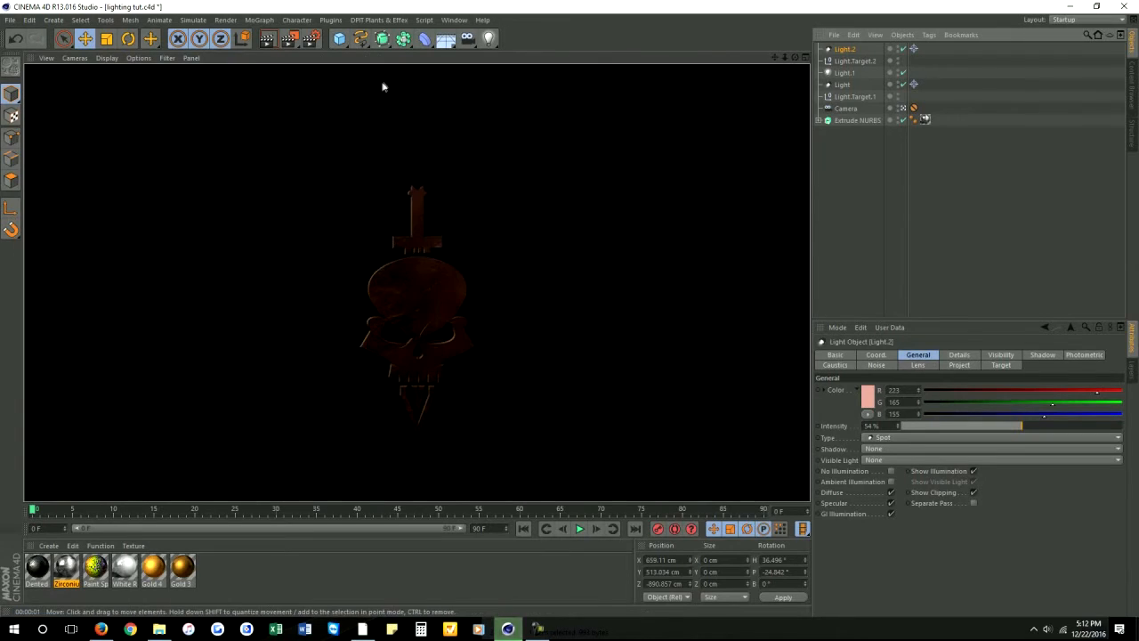
- Set the side spotlight to 100% intensity and an orange colour of RGB 234, 166, 110, and render the view
click(843, 84)
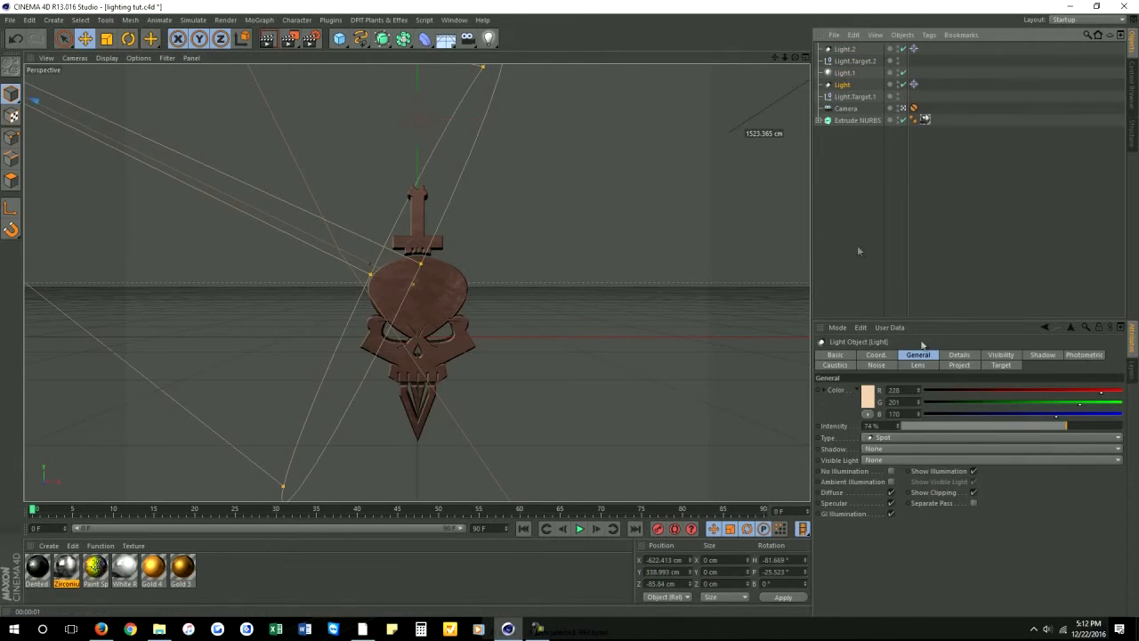
drag(1060, 425, 1138, 430)
click(868, 397)
drag(829, 374, 834, 368)
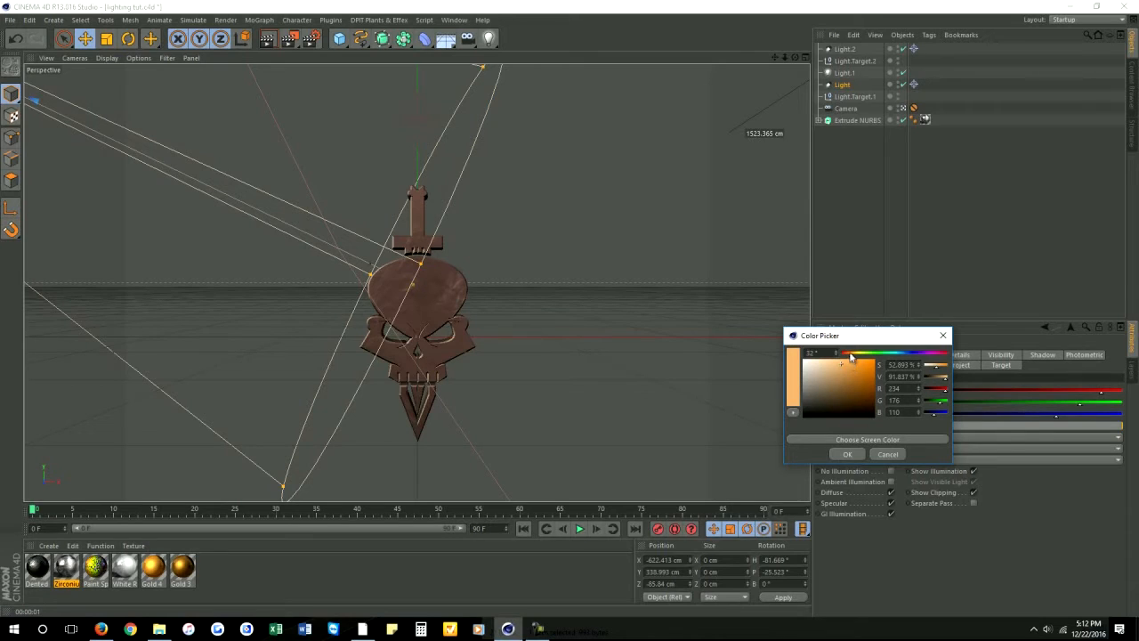
click(845, 453)
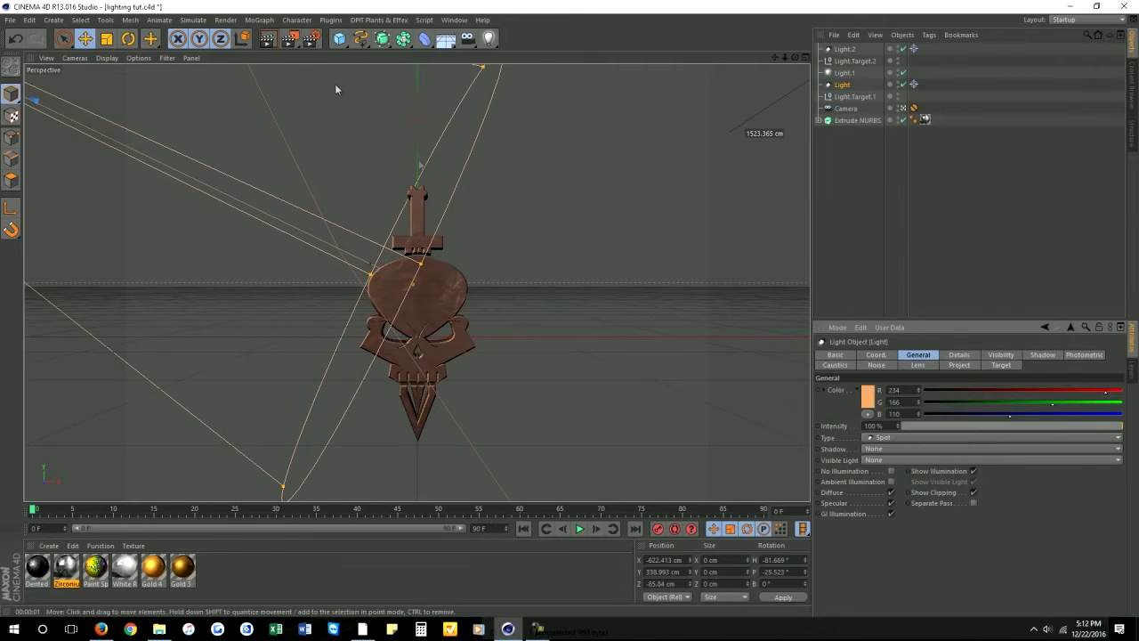
click(267, 39)
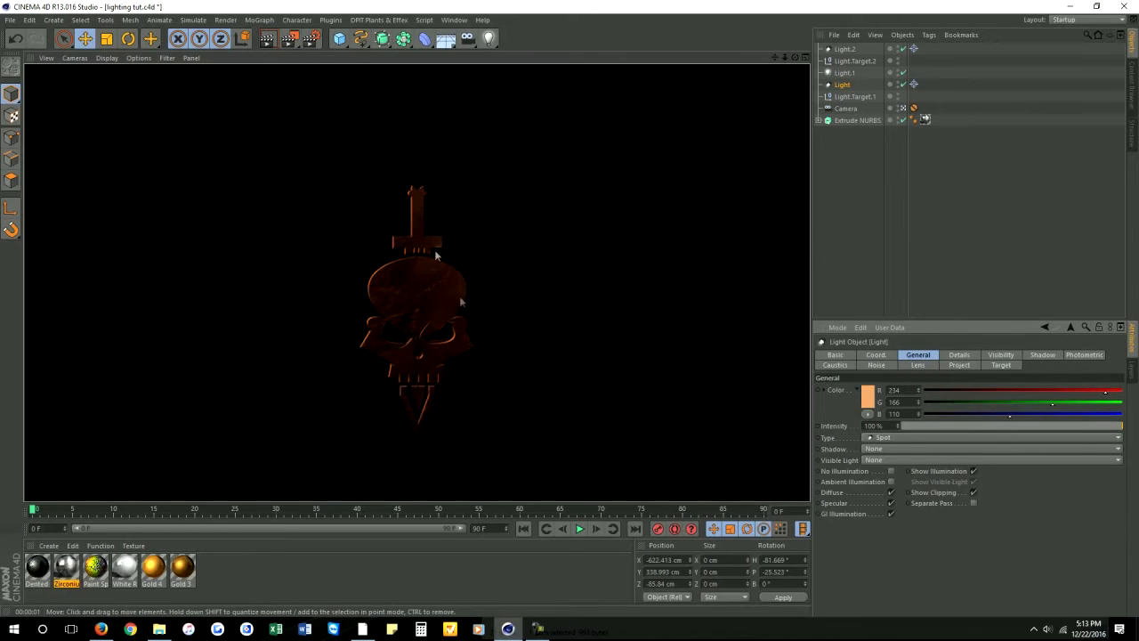
- Set the front target light to 27% intensity and a pale pink of RGB 239, 210, 205, and render the view
click(846, 49)
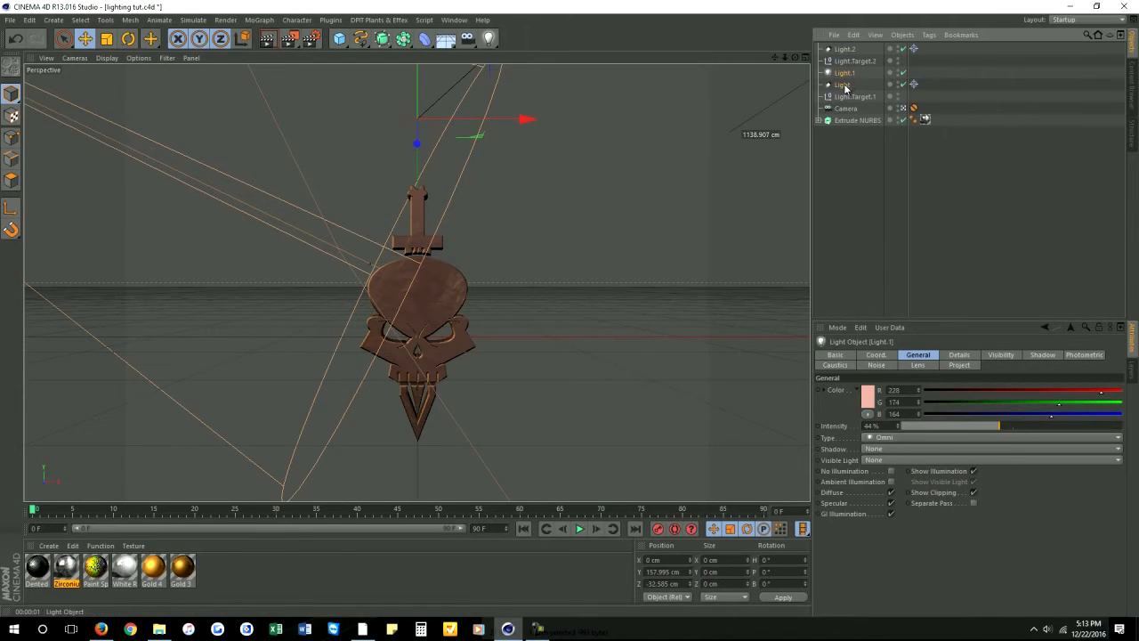
click(844, 85)
click(844, 50)
drag(1005, 426, 962, 435)
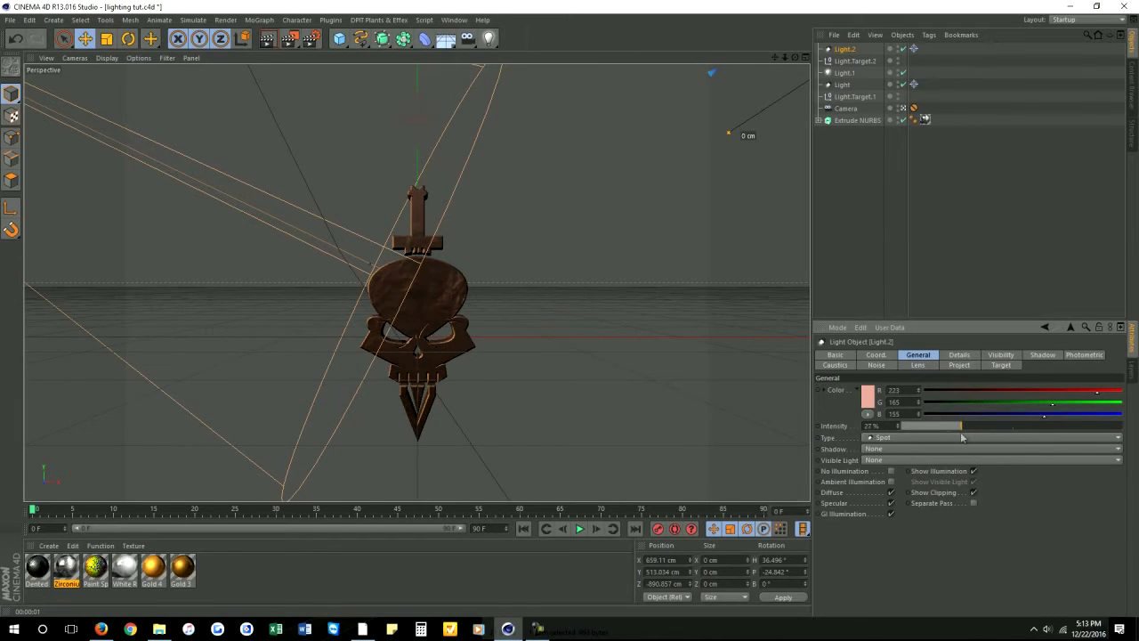
click(868, 397)
click(813, 367)
click(846, 454)
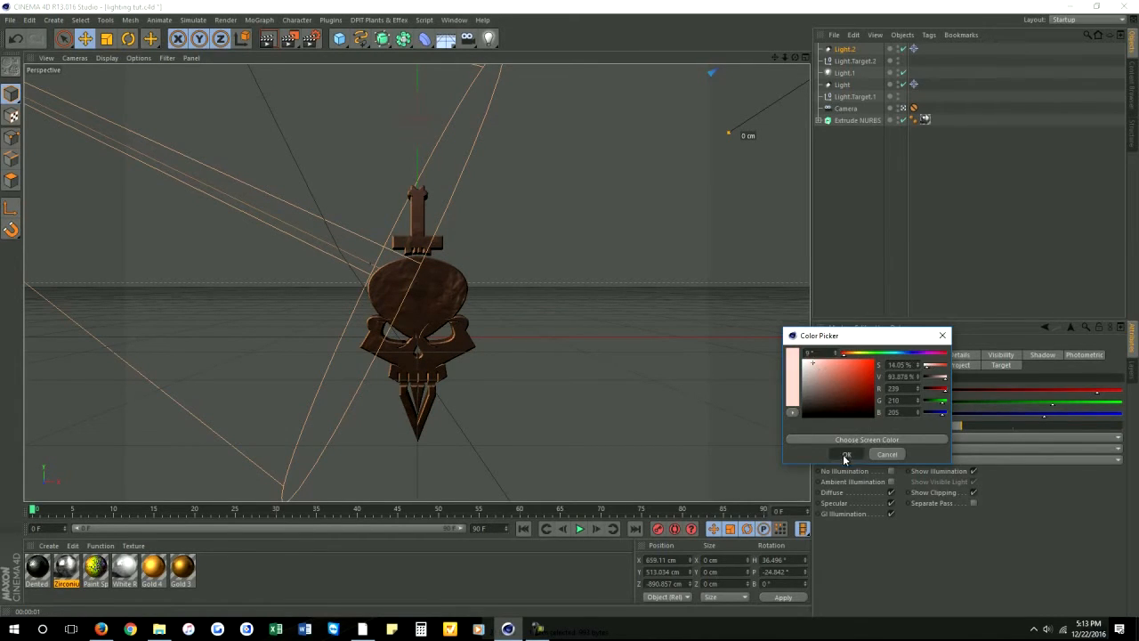
click(272, 40)
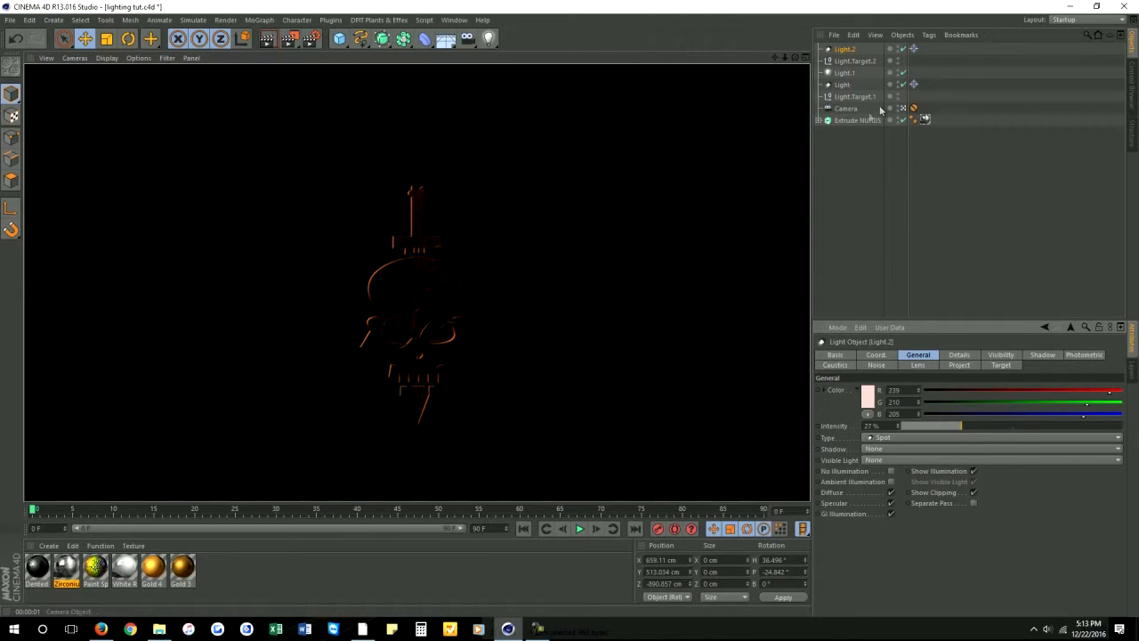
- Set the side spotlight to 81% intensity and a pale peach colour of RGB 231, 190, 156
click(844, 73)
click(845, 84)
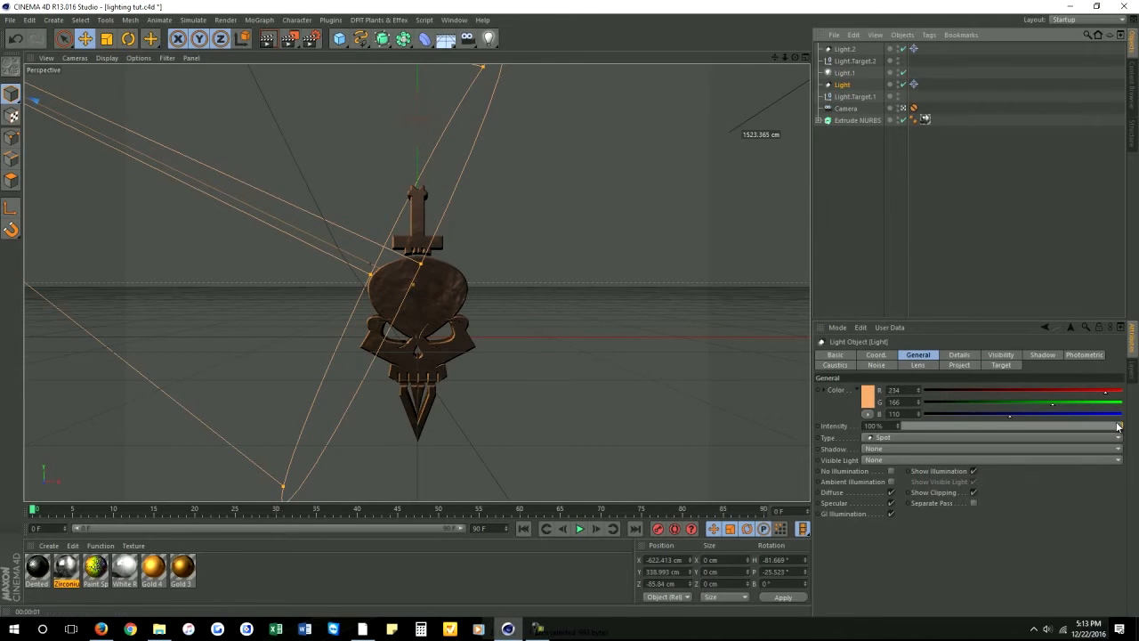
drag(1119, 427, 1056, 426)
click(863, 400)
click(824, 363)
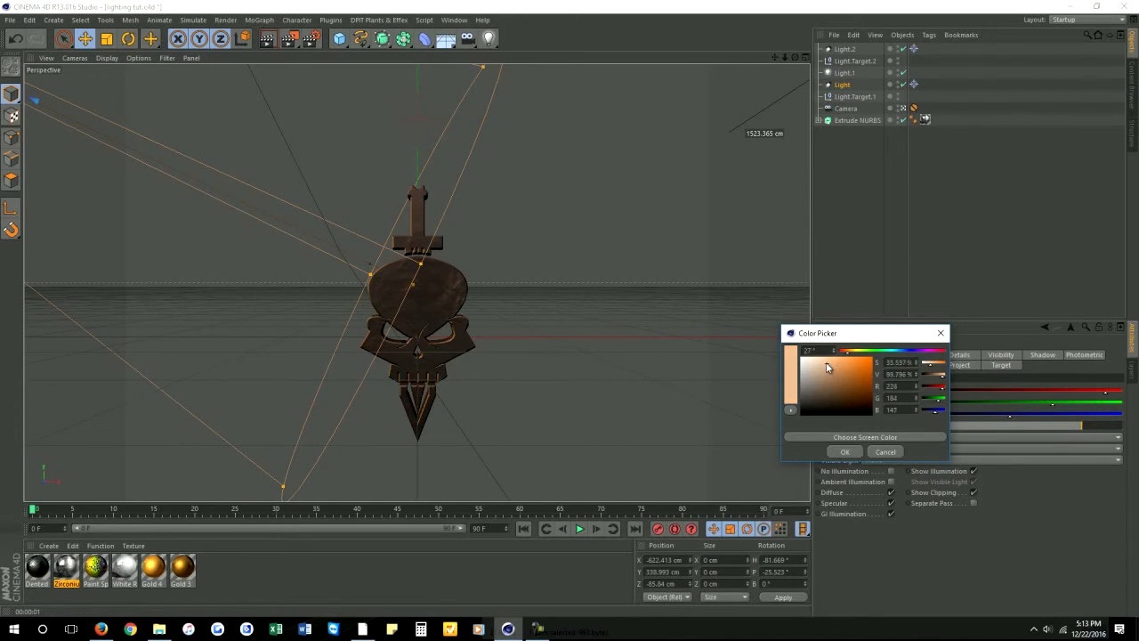
click(839, 451)
- Set the front target light to 53% intensity and a pink of RGB 234, 193, 185, and render the view
click(843, 48)
drag(1081, 426, 1020, 428)
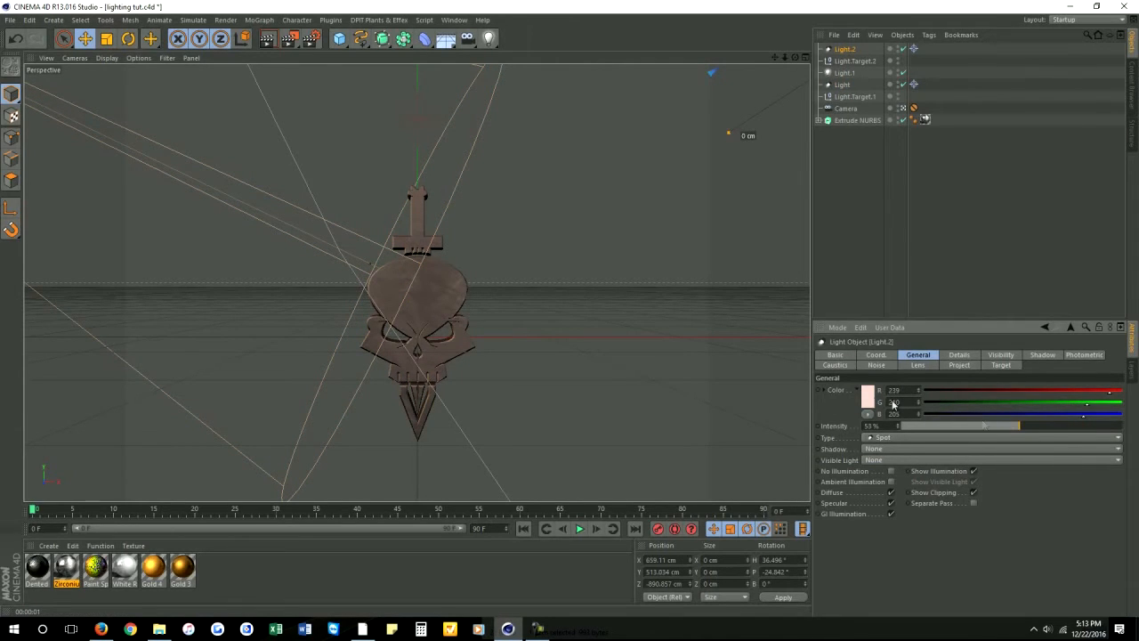
click(867, 400)
click(824, 372)
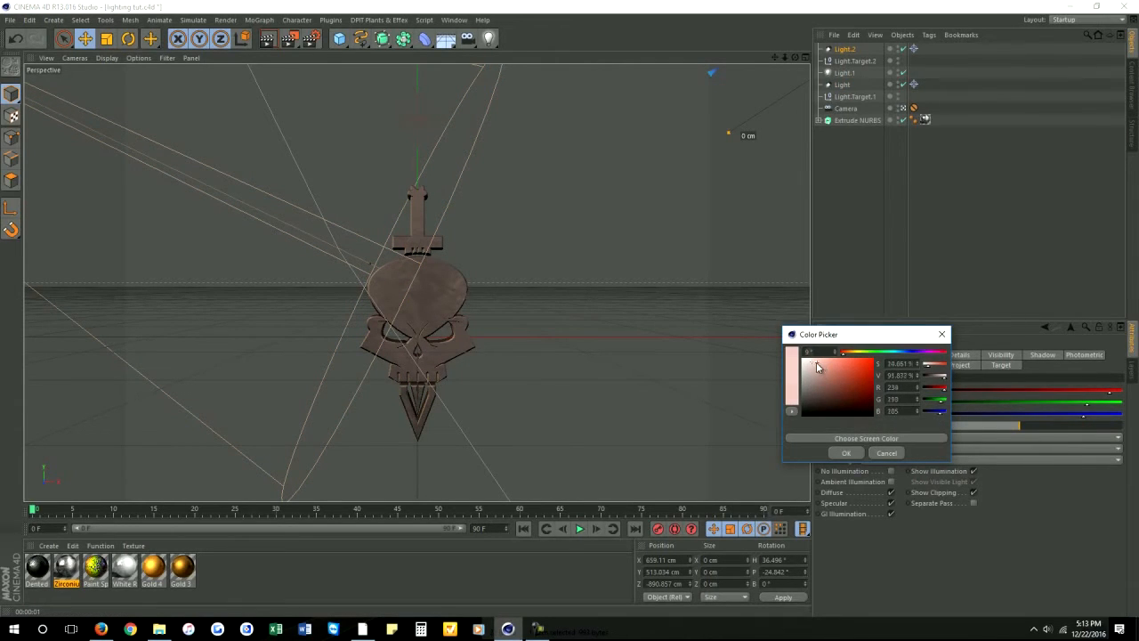
click(845, 453)
click(267, 38)
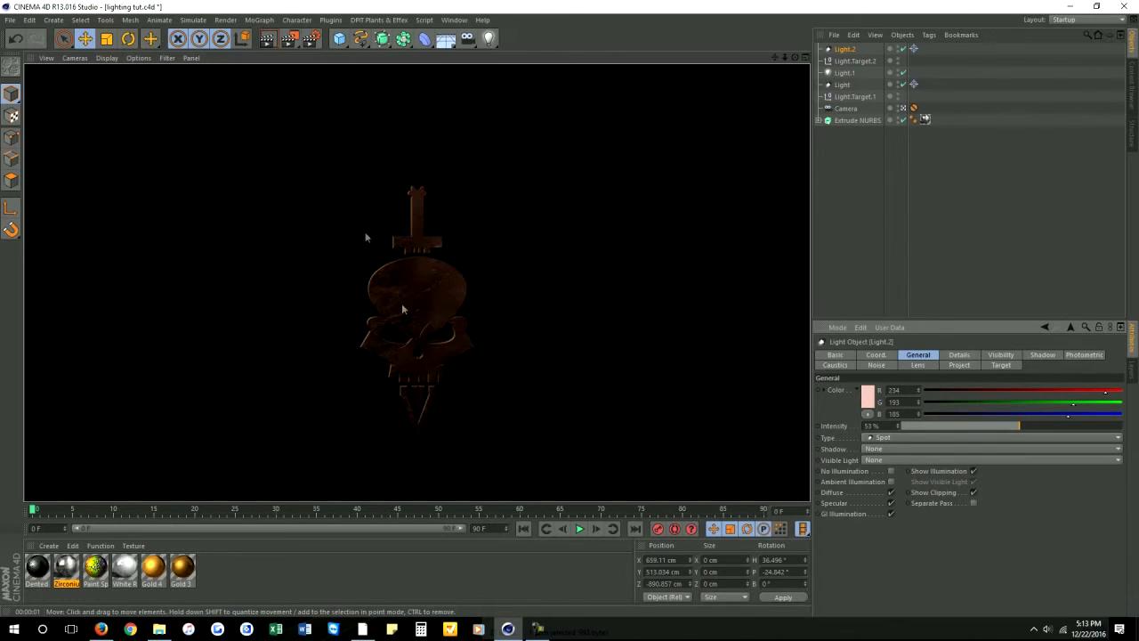
- Set the front target light to 45% intensity and a peach colour of RGB 223, 180, 162, and render the view
drag(1008, 425, 1002, 422)
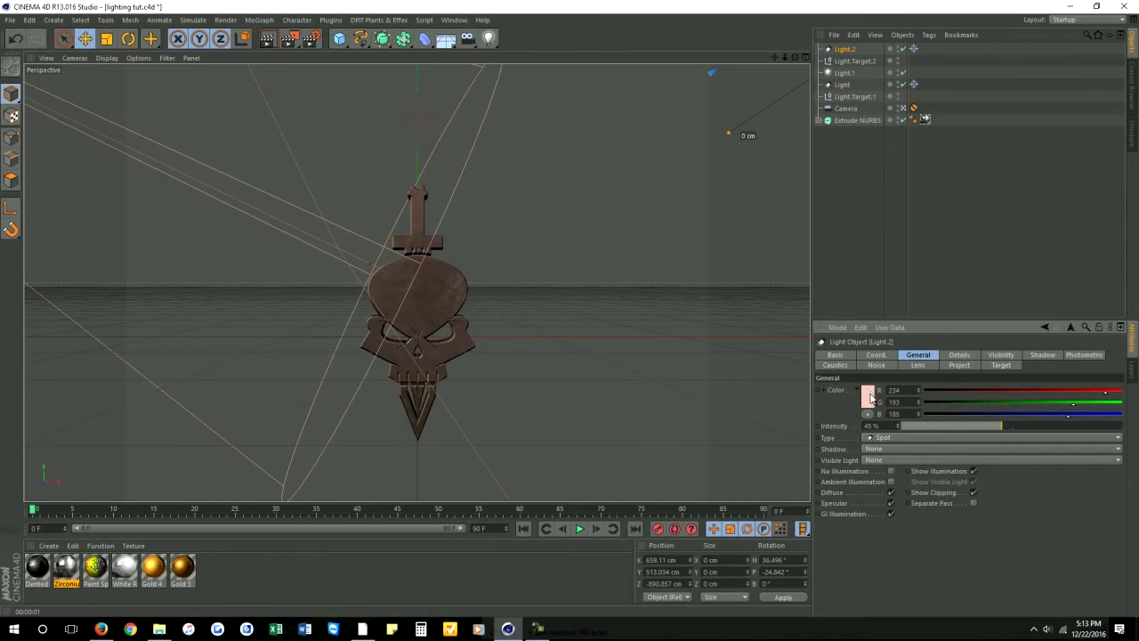
click(867, 395)
click(827, 361)
click(847, 350)
click(848, 450)
click(267, 38)
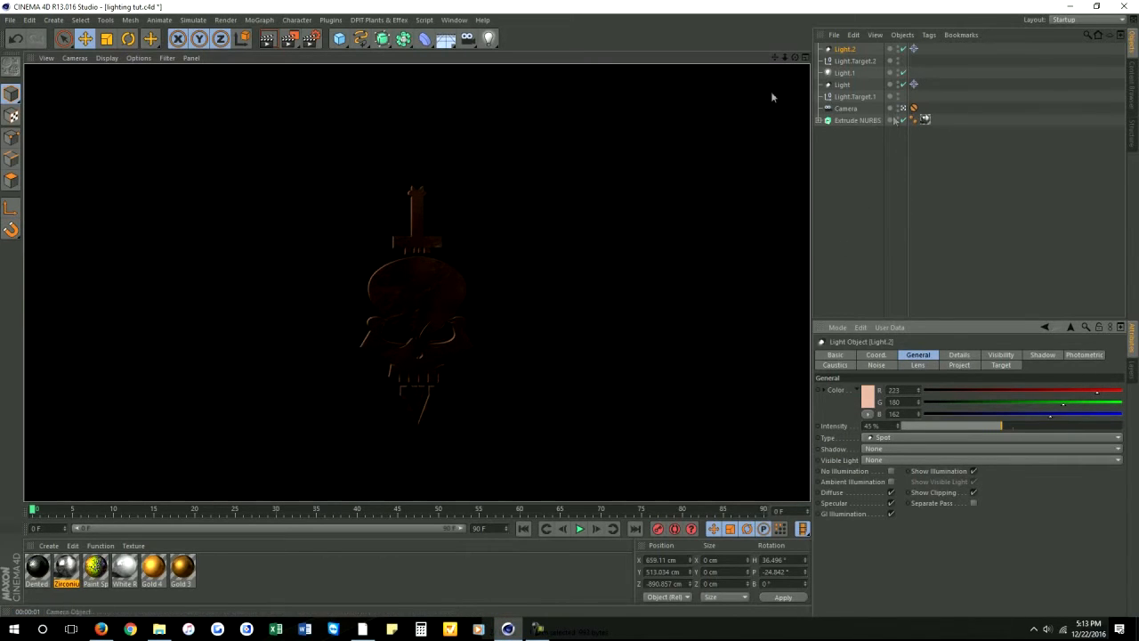
- Apply the Dented Metal Dark material to the extruded skull with seamless Cubic projection and render the view
click(315, 563)
drag(36, 565, 845, 121)
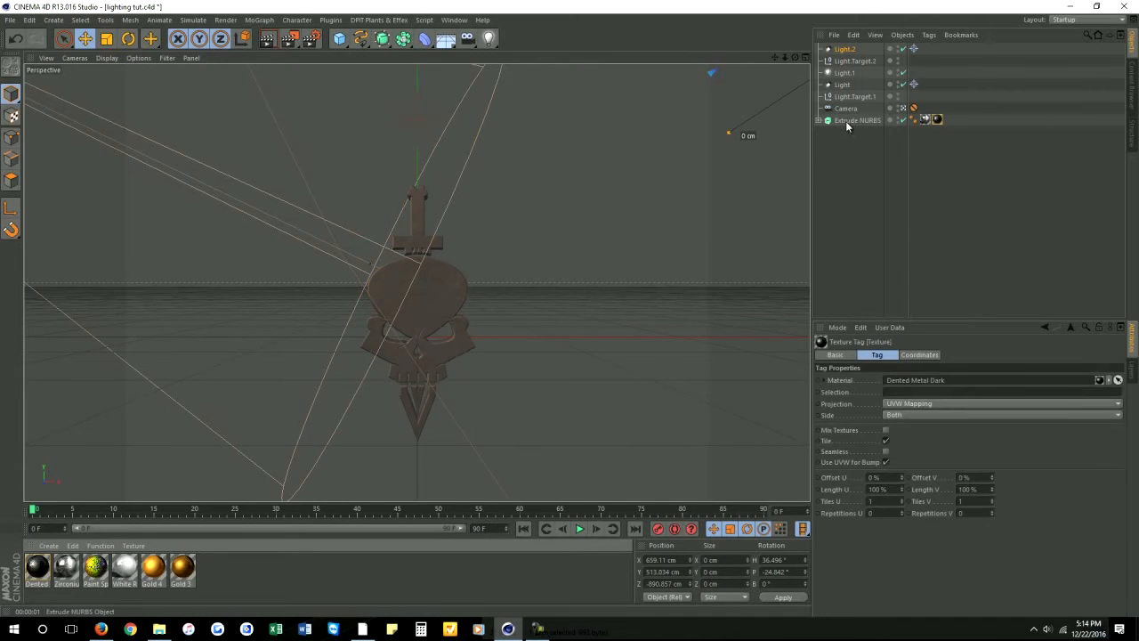
click(896, 403)
click(905, 452)
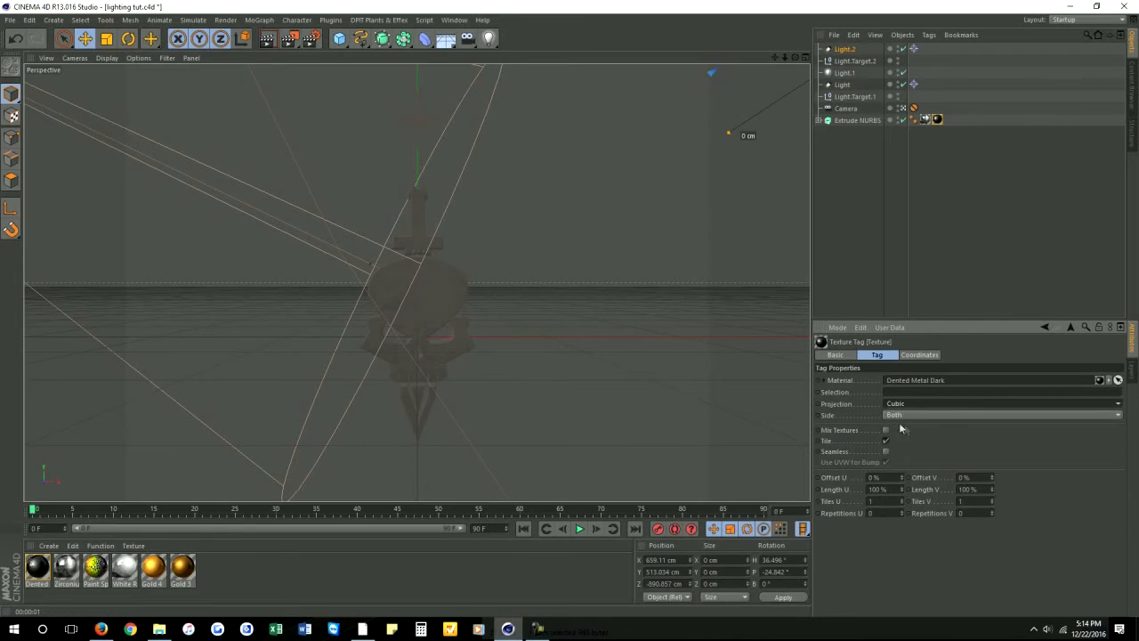
click(886, 451)
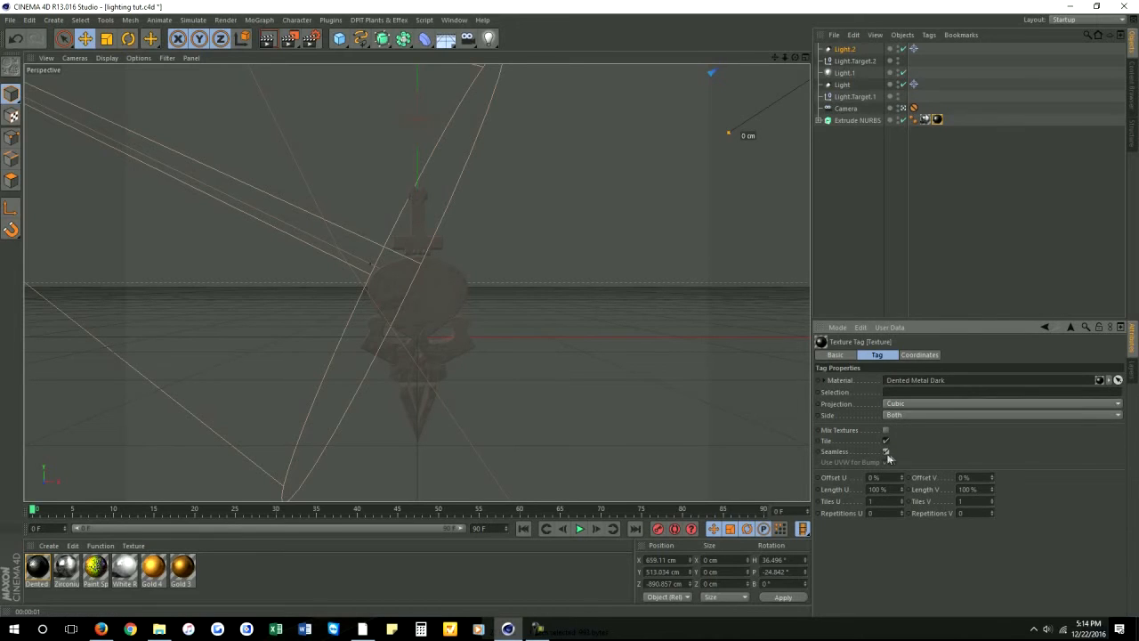
click(274, 41)
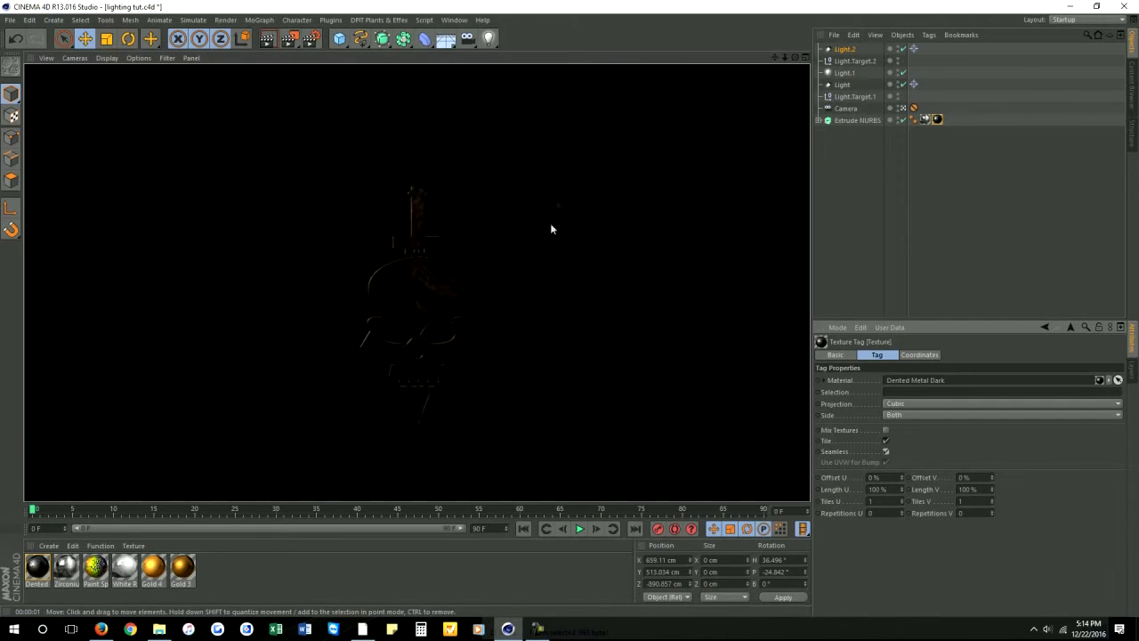
- Set the omni light above the skull to 52% intensity and a coral of RGB 236, 117, 95, and render the view
click(845, 73)
drag(998, 426, 1019, 439)
click(872, 398)
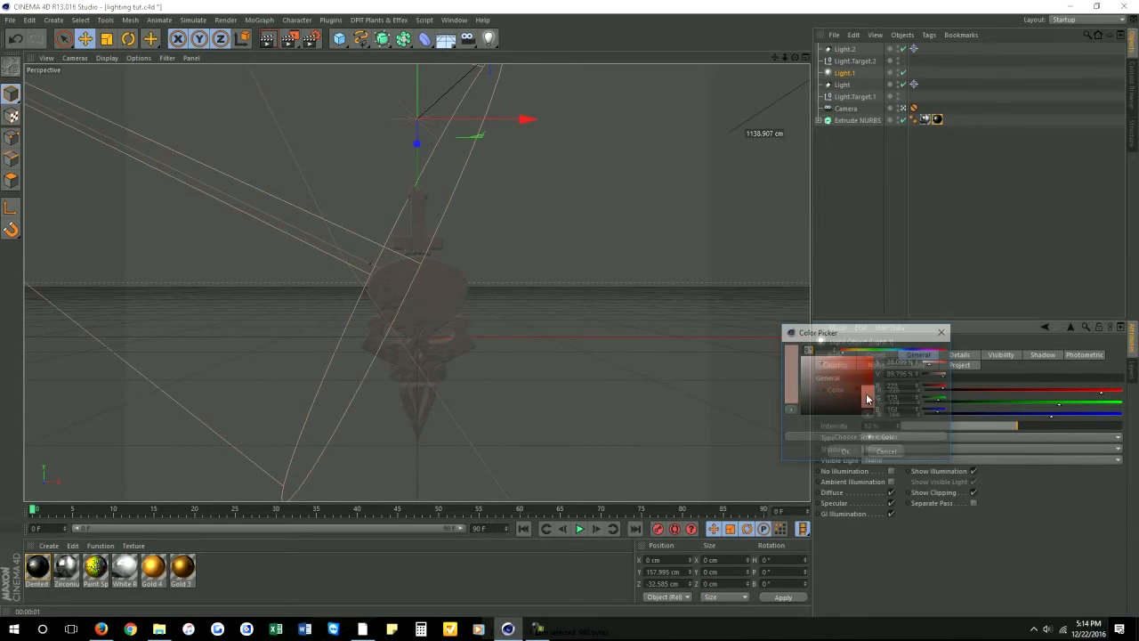
click(848, 365)
click(849, 454)
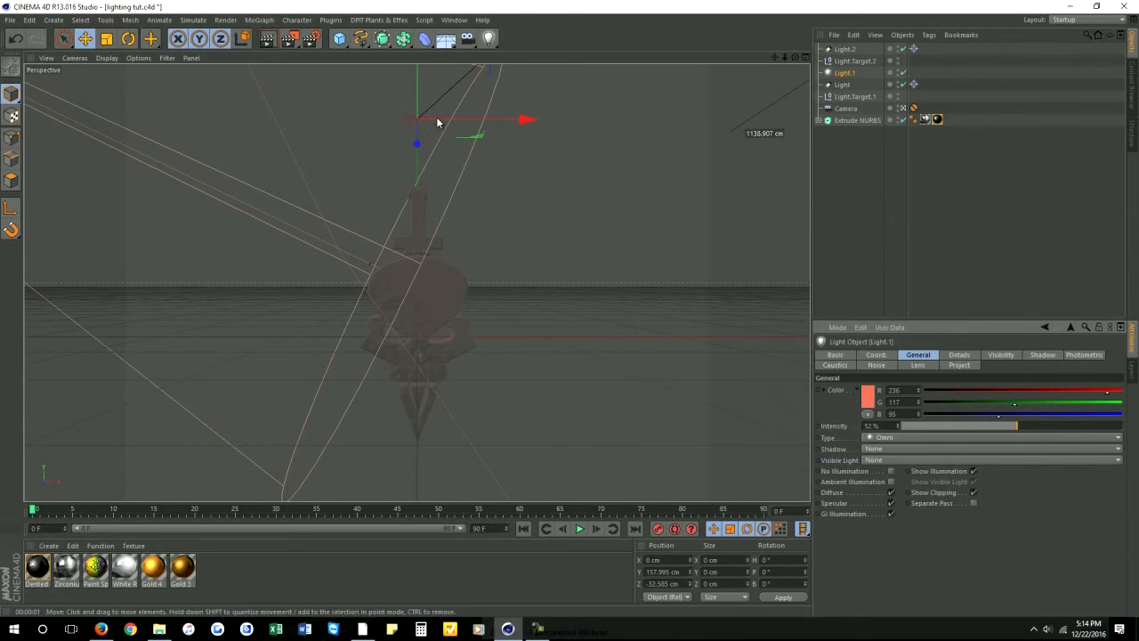
click(266, 39)
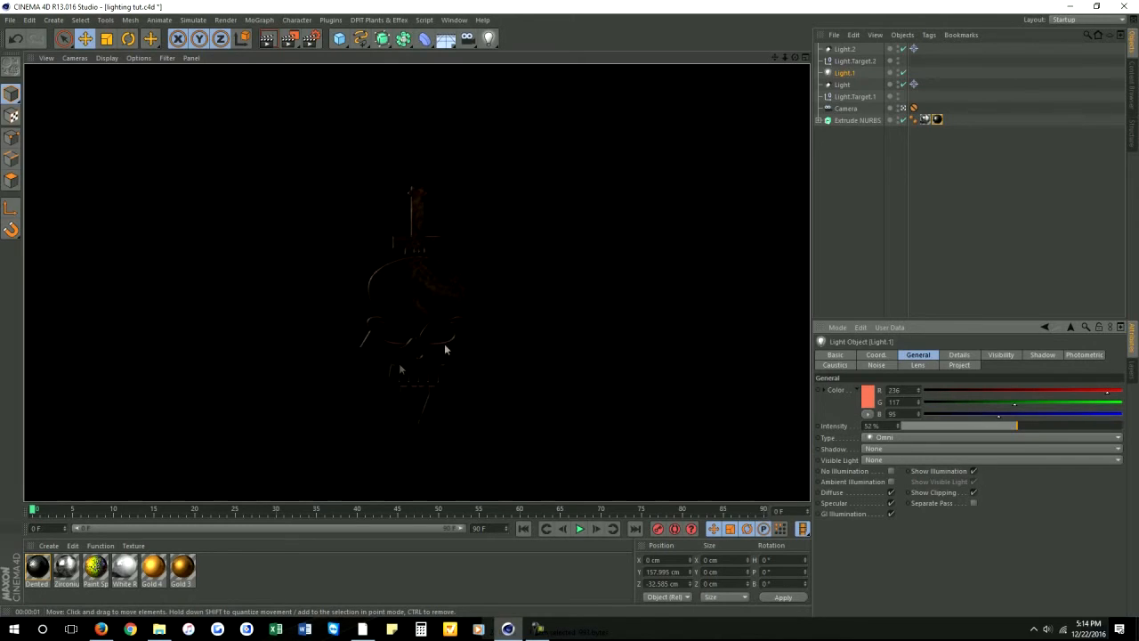
- Set the omni light to 49% intensity and a pale pink colour of RGB 228, 183, 175
drag(1011, 429, 1009, 428)
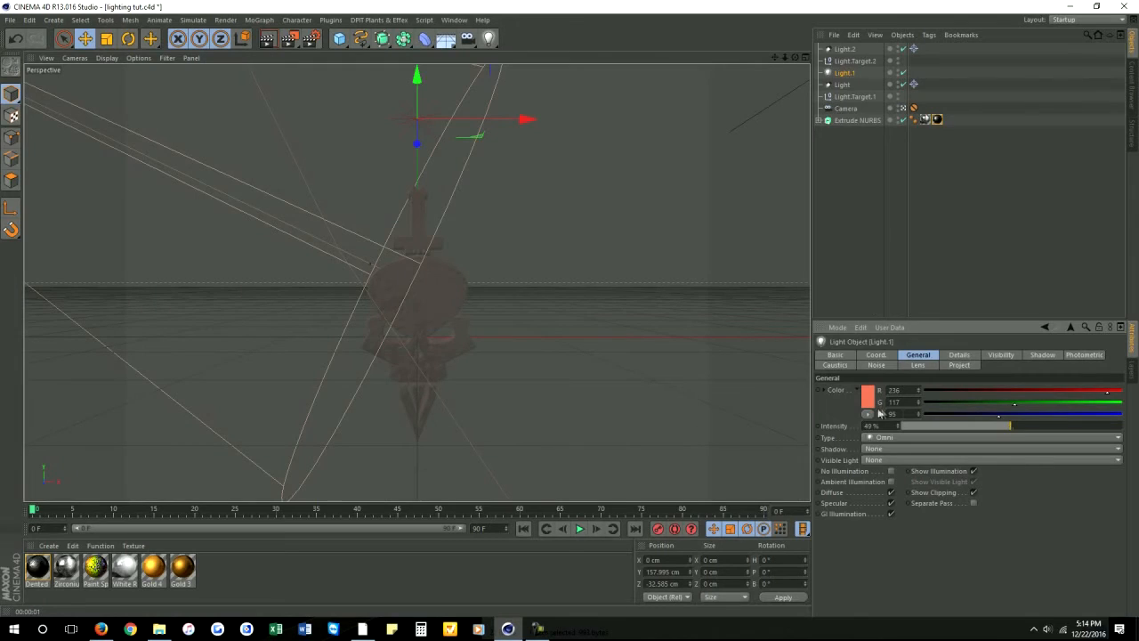
click(871, 400)
click(827, 368)
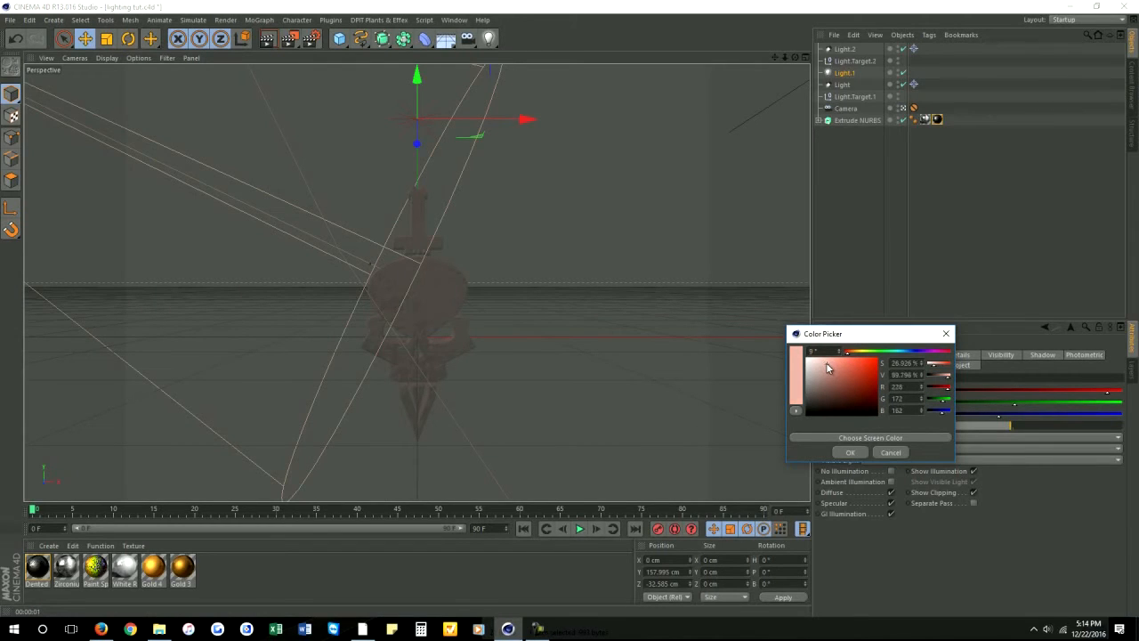
click(822, 368)
click(849, 452)
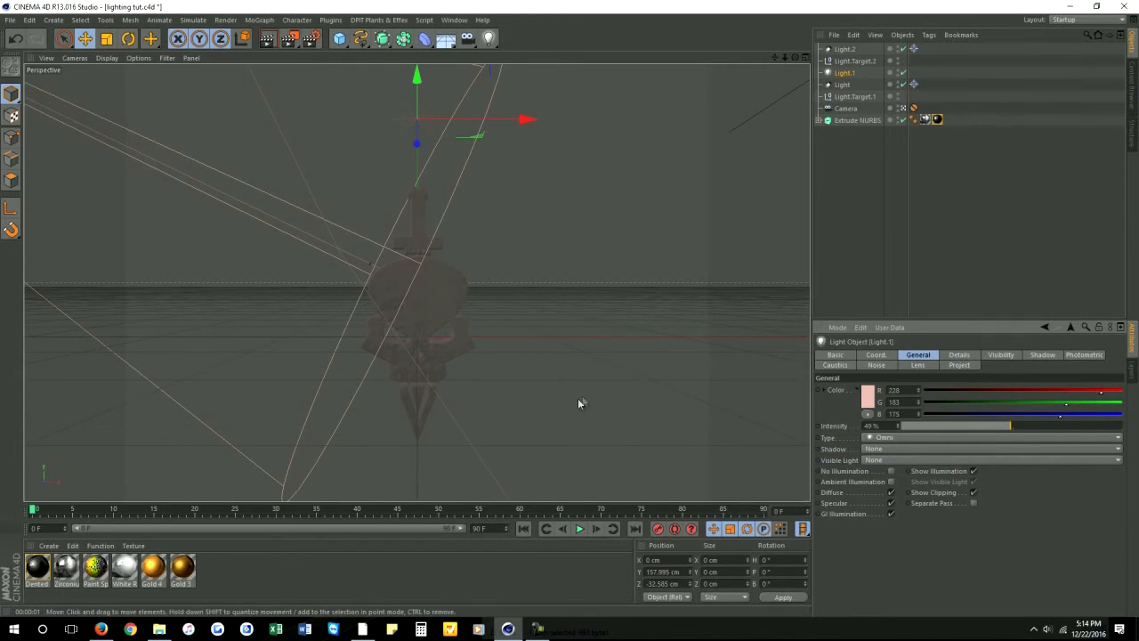
- Apply the Paint Splatter material to the extruded skull with seamless Cubic projection and render the view
mouse_move(95, 570)
mouse_down()
mouse_move(695, 318)
mouse_move(868, 135)
mouse_move(865, 121)
mouse_up()
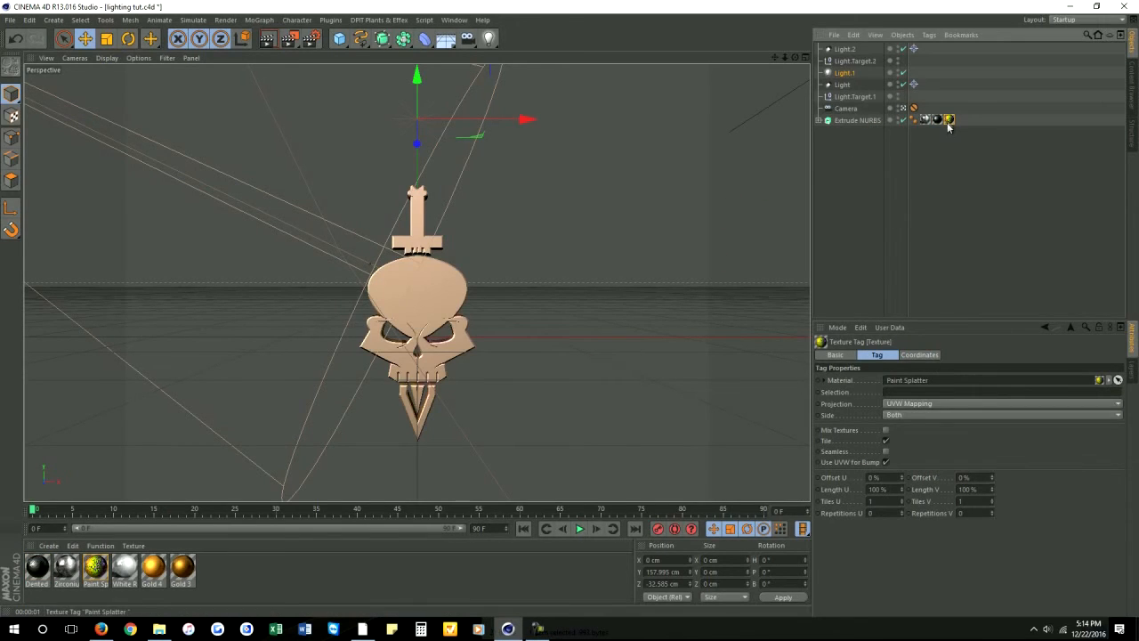
click(913, 403)
click(908, 451)
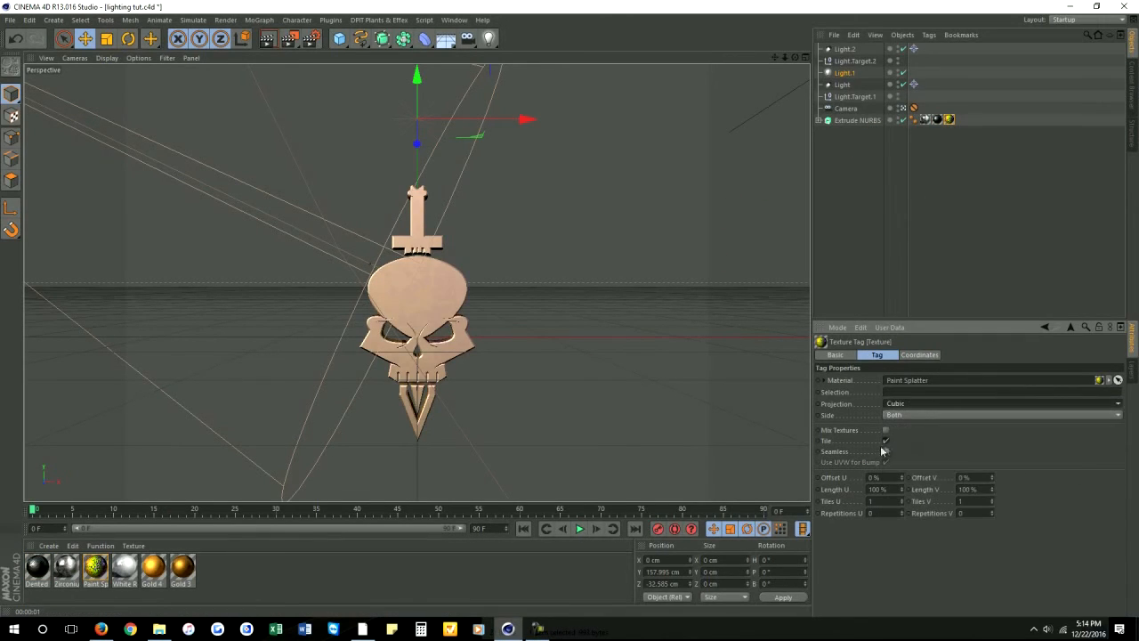
click(268, 39)
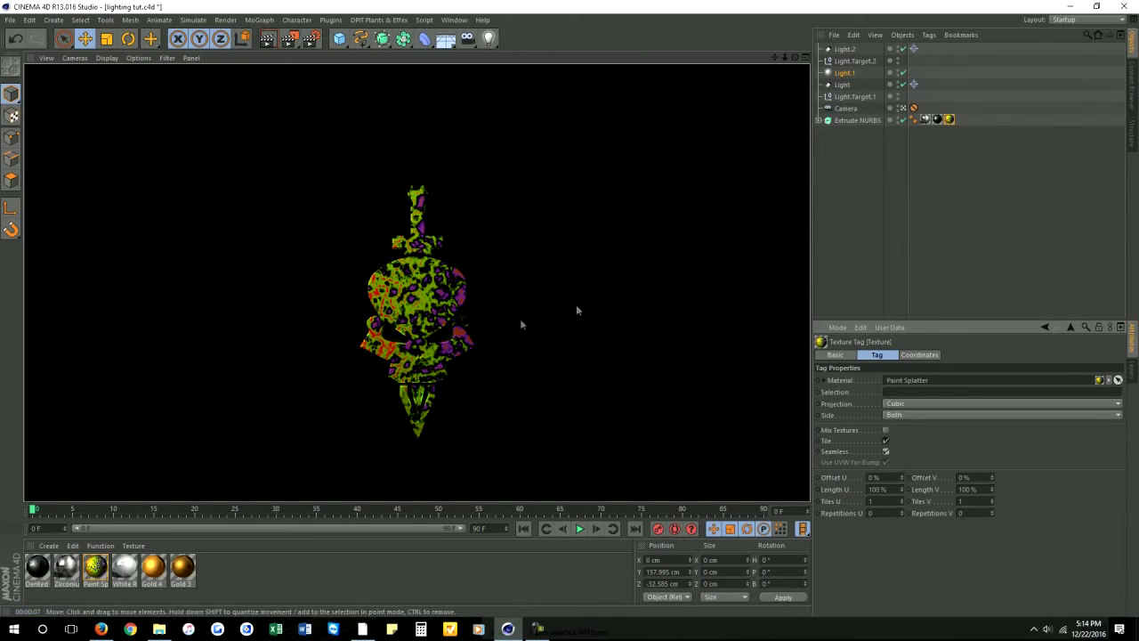
- Apply the White Reflective Metal material to the extruded skull with seamless Cubic projection and render the view
drag(126, 566, 952, 122)
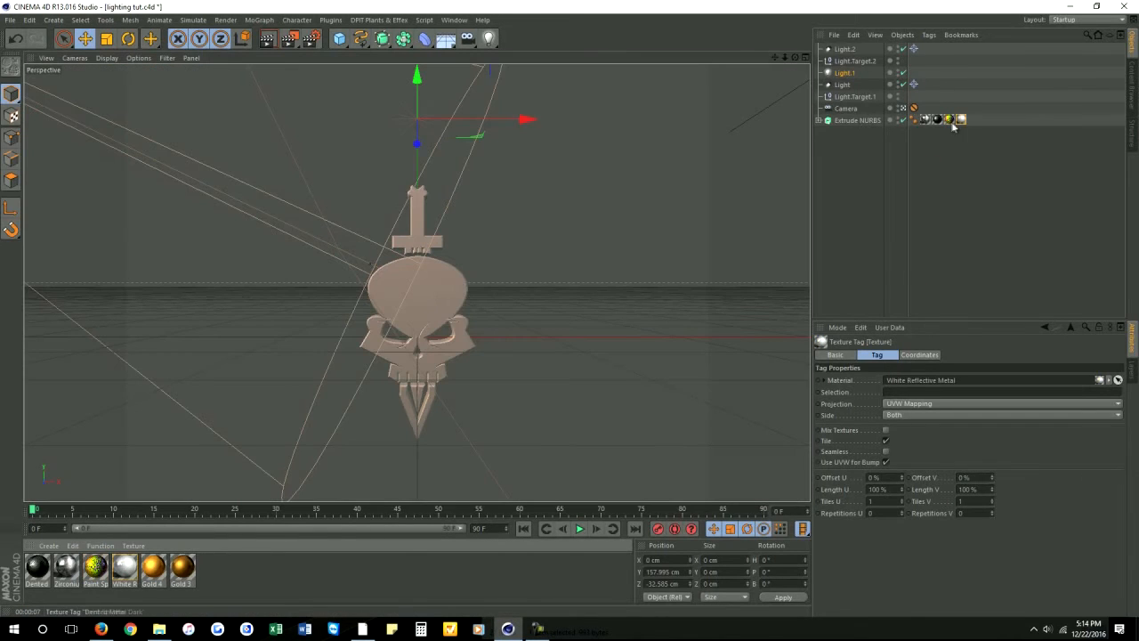
click(912, 403)
click(899, 451)
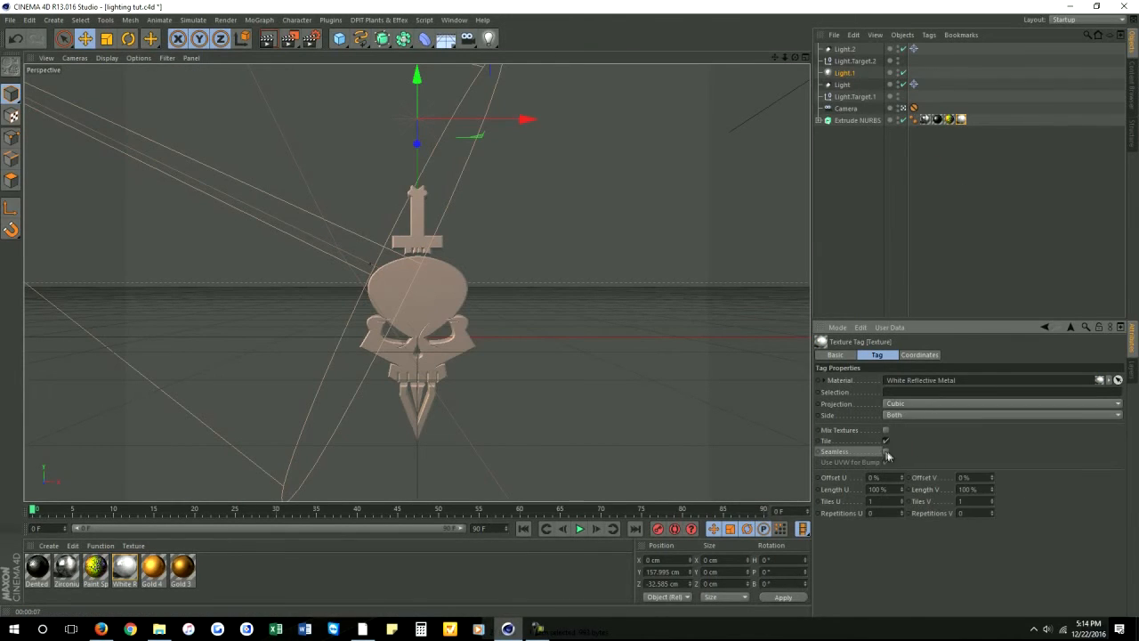
click(271, 46)
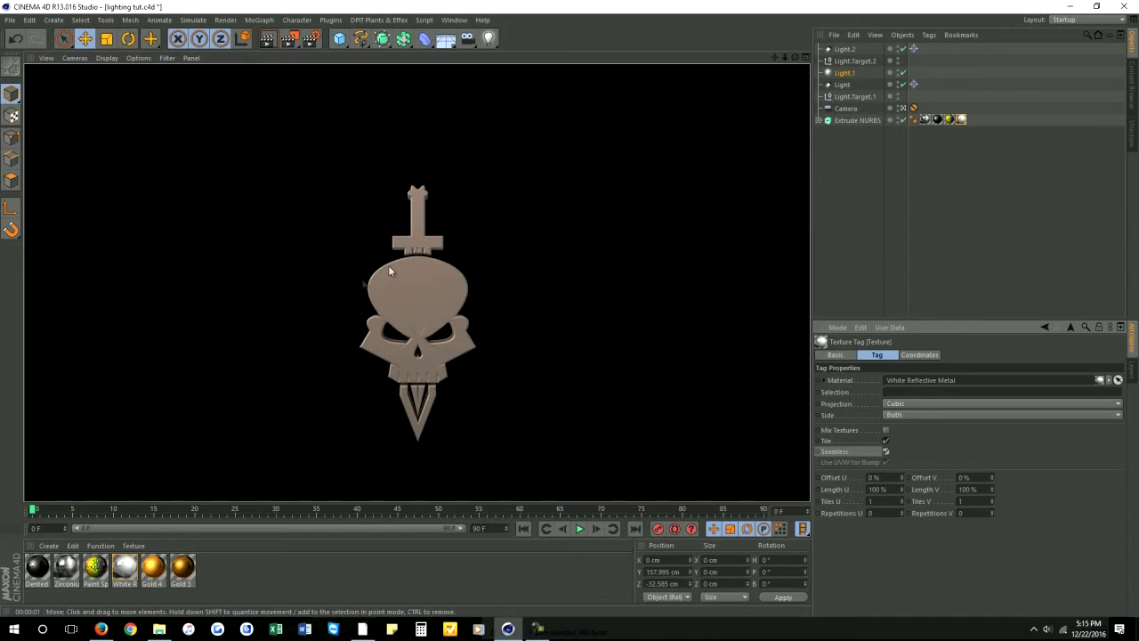
- Change the side spotlight's colour to a cyan of RGB 116, 234, 230 and render the view
click(363, 284)
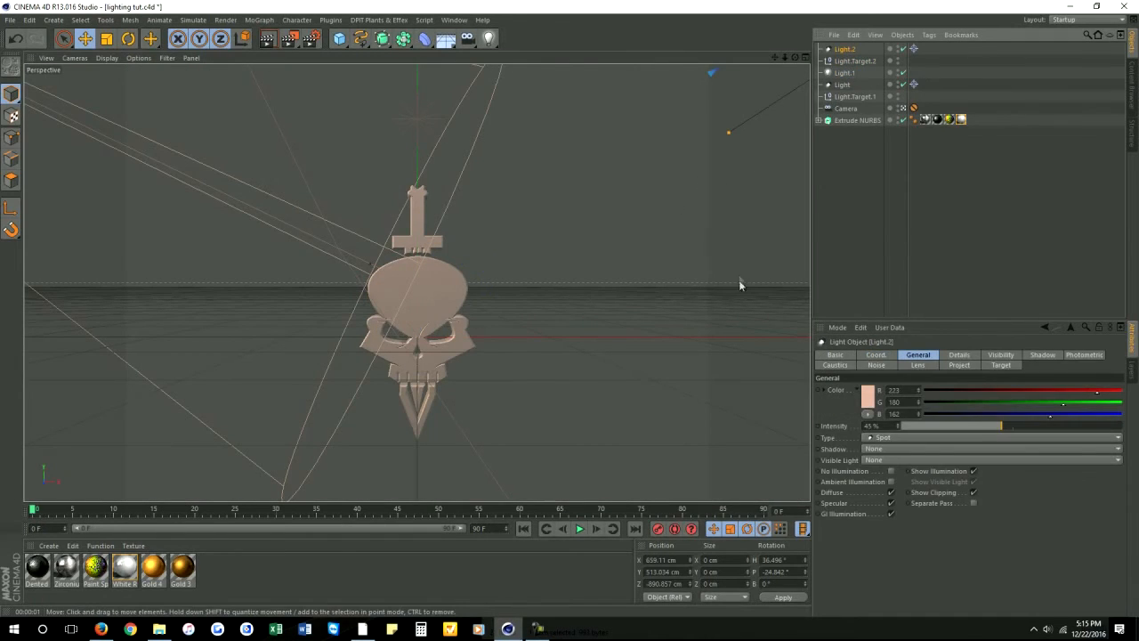
click(847, 159)
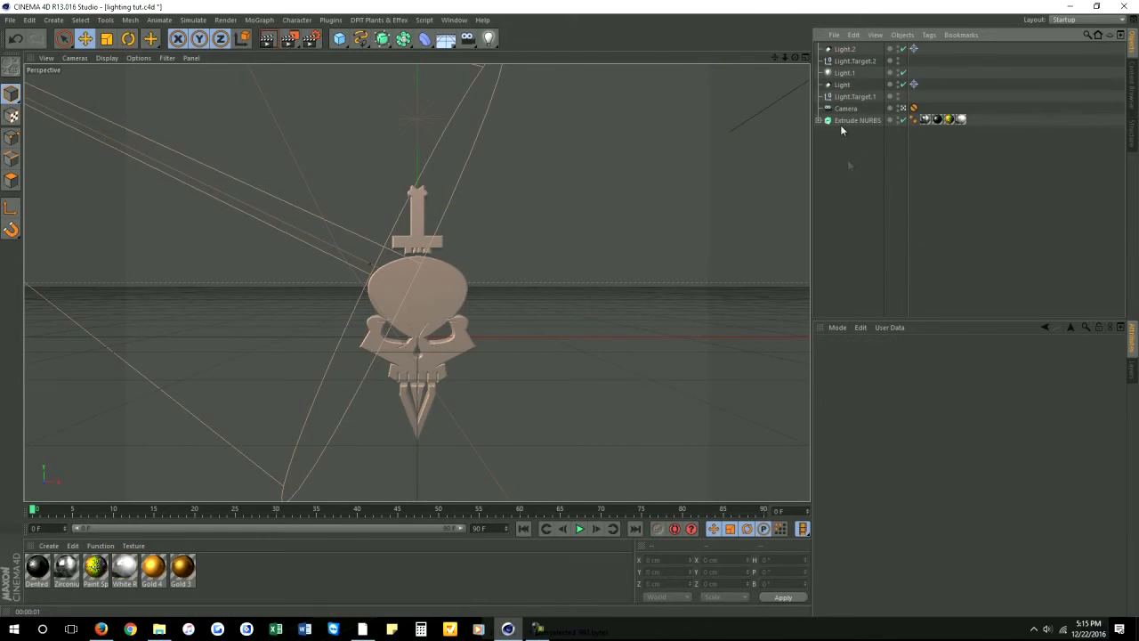
click(845, 74)
click(842, 84)
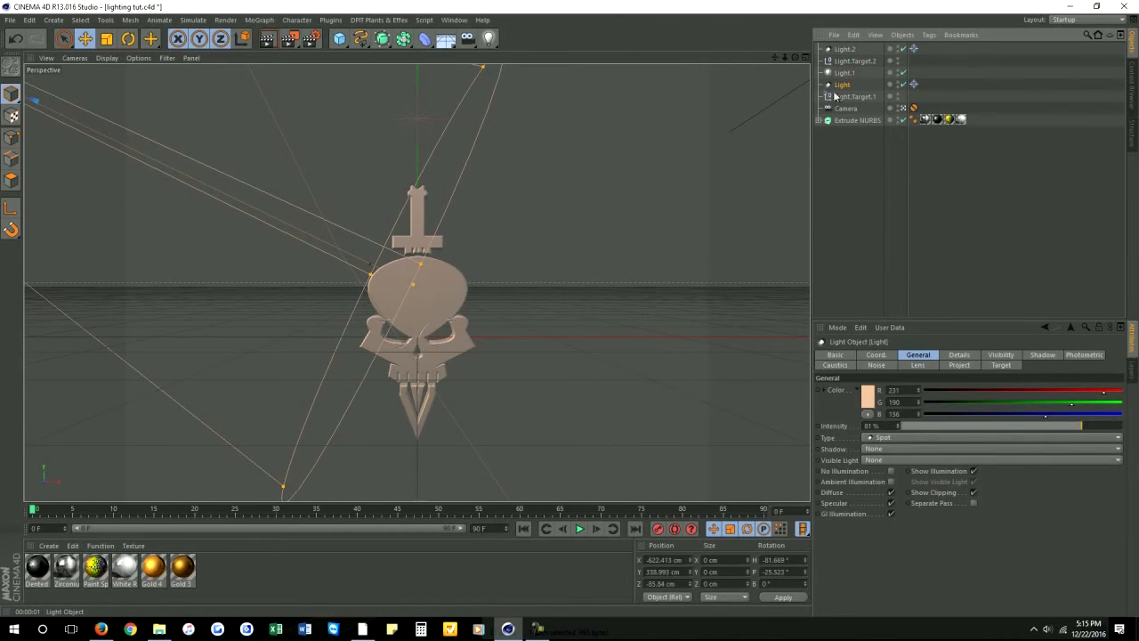
click(867, 395)
drag(859, 352, 896, 355)
click(845, 366)
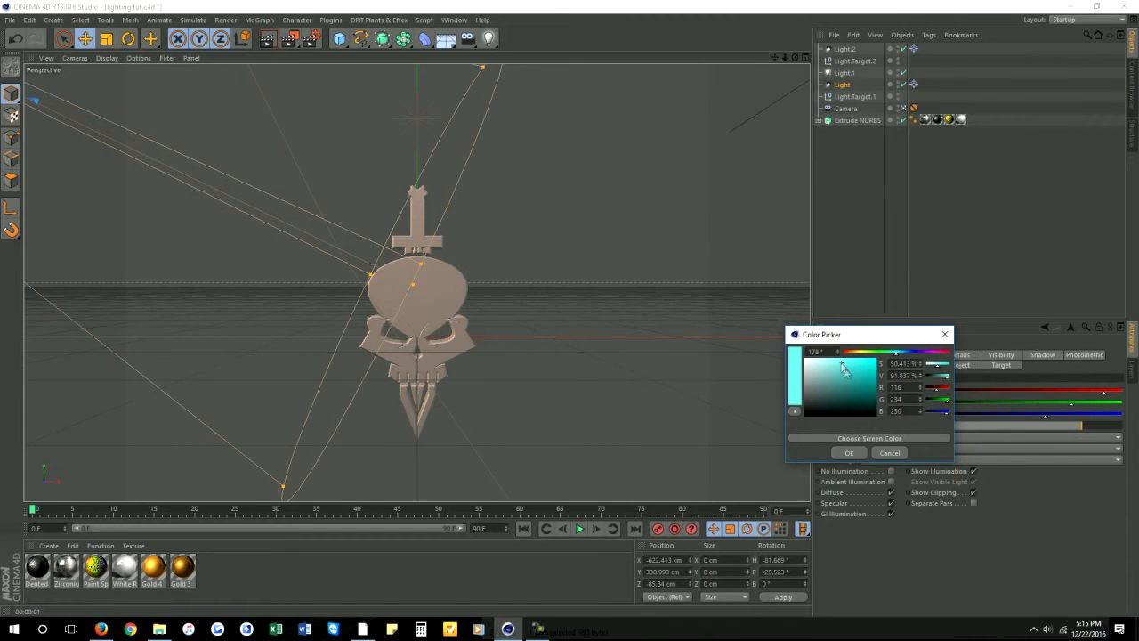
click(848, 453)
click(267, 38)
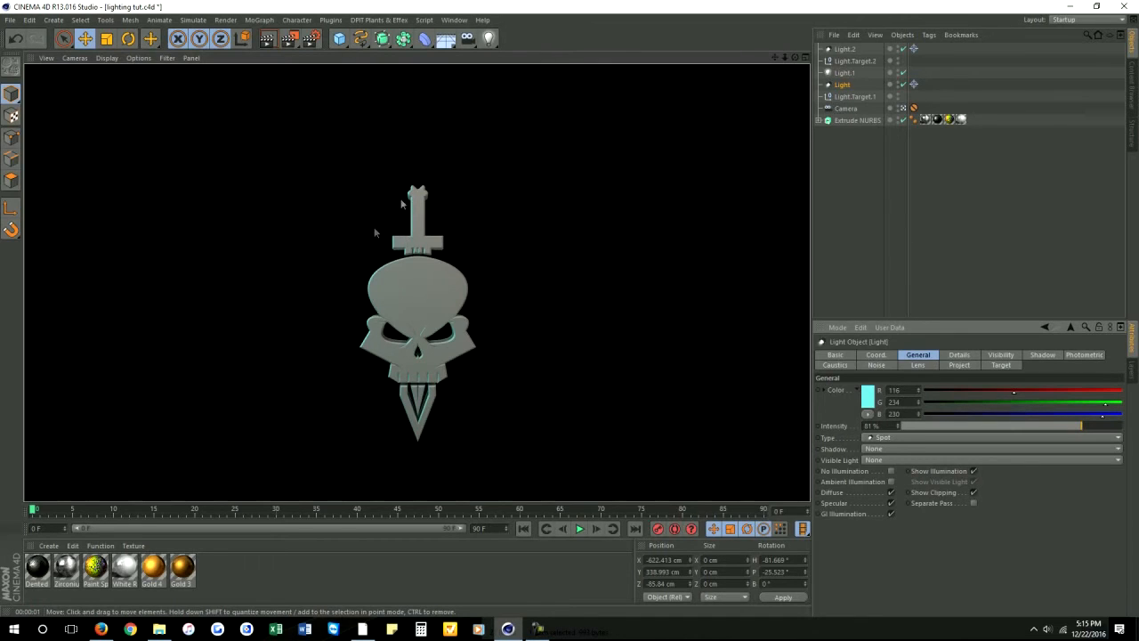
- Set the side spotlight to 72% intensity and a soft orange of RGB 226, 179, 136, and render the view
drag(1027, 424, 1007, 430)
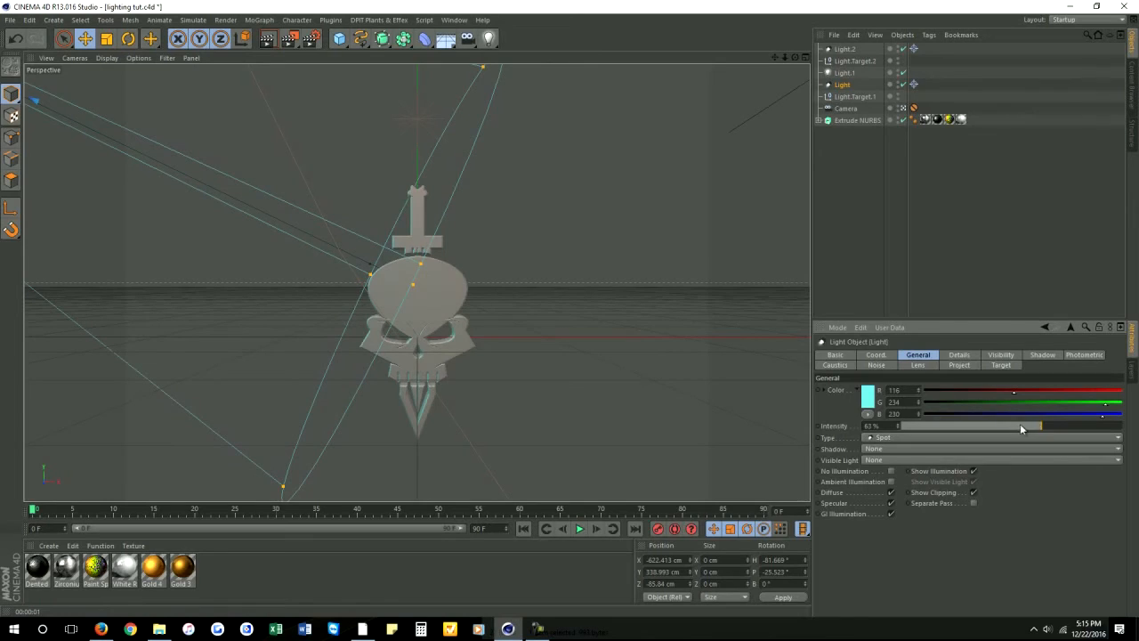
click(867, 396)
click(849, 350)
click(826, 363)
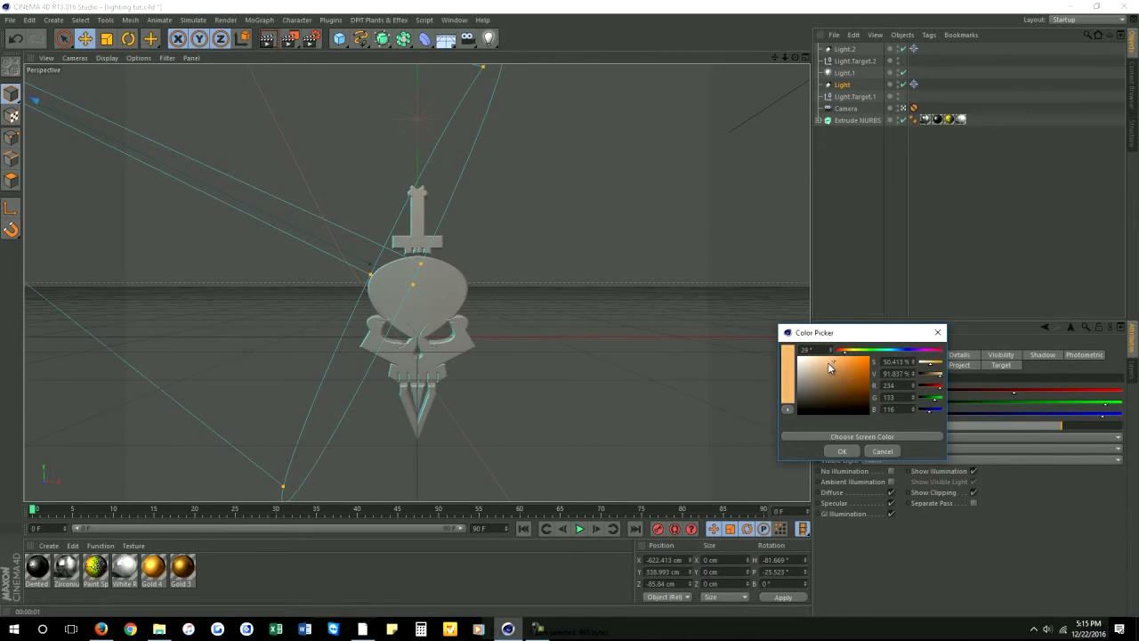
click(839, 449)
click(267, 38)
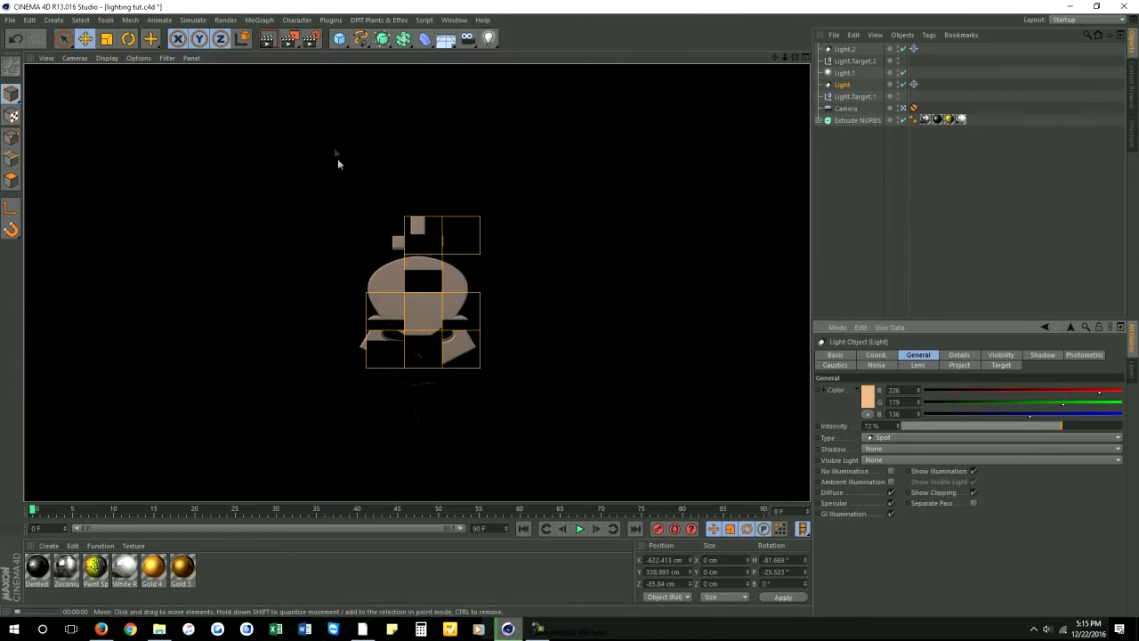
- Change the side spotlight's colour to a saturated orange of RGB 241, 123, 11 and render the view
click(869, 398)
click(875, 368)
click(851, 458)
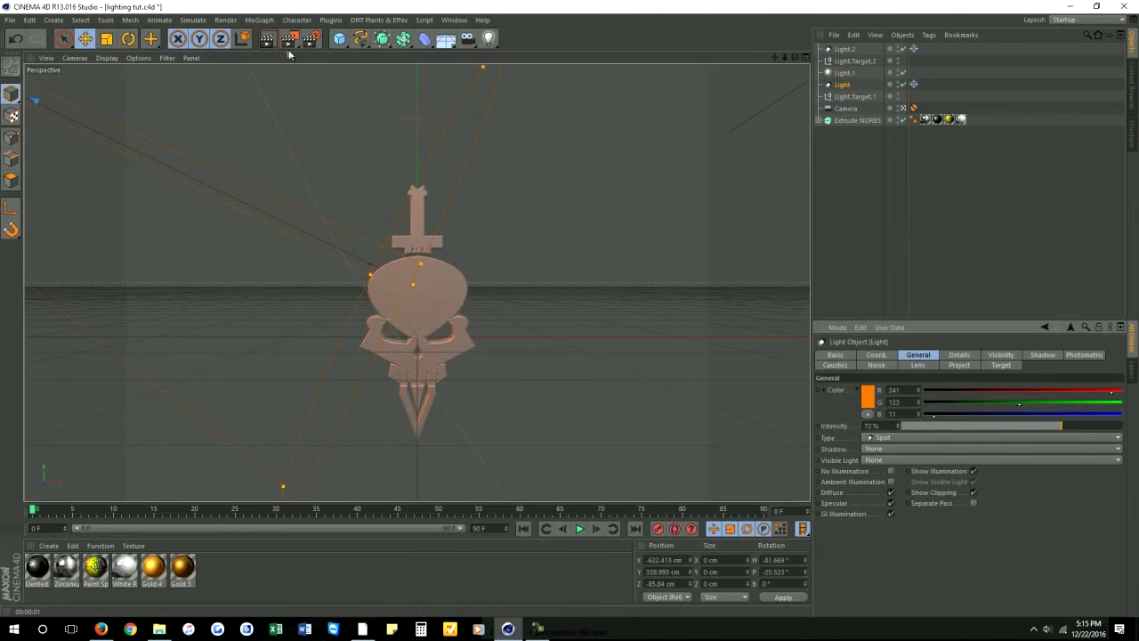
click(274, 41)
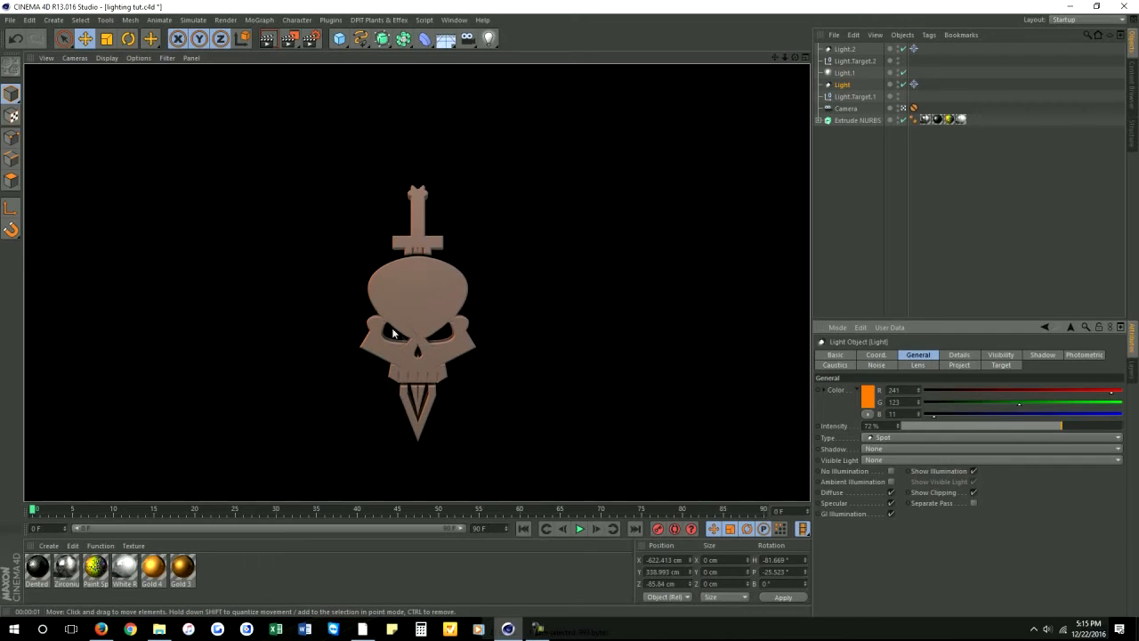
- Change the side spotlight's colour to a pale peach of about RGB 234, 194, 156
click(867, 398)
click(824, 368)
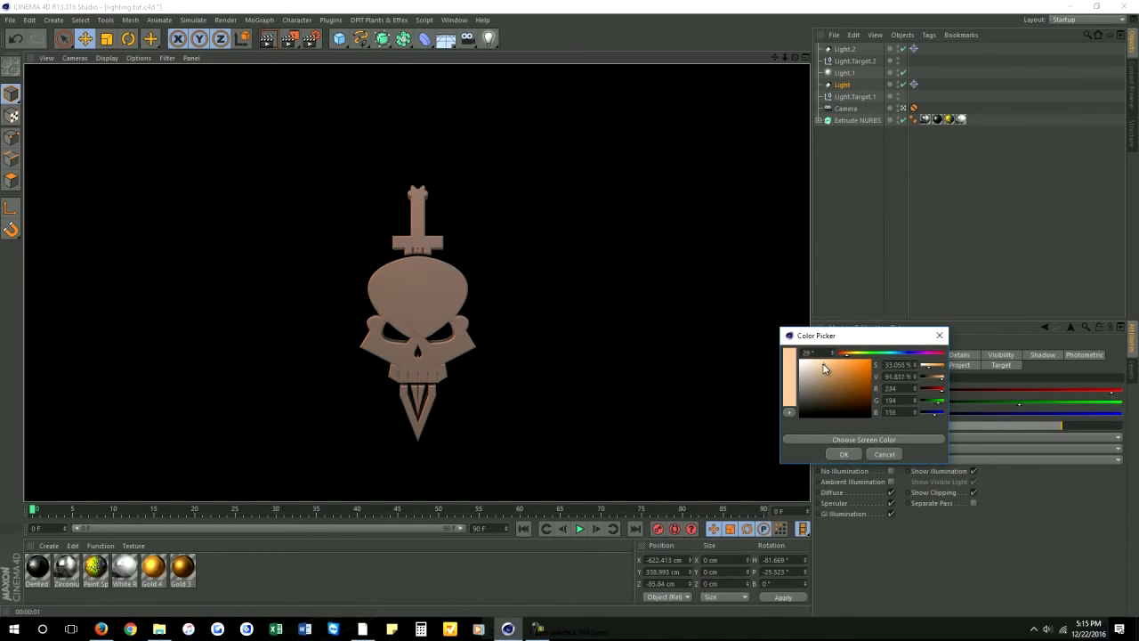
click(852, 454)
- Apply the Gold 4 material to the Extrude NURBS with Cubic projection and seamless tiling, and render the view
drag(153, 566, 851, 121)
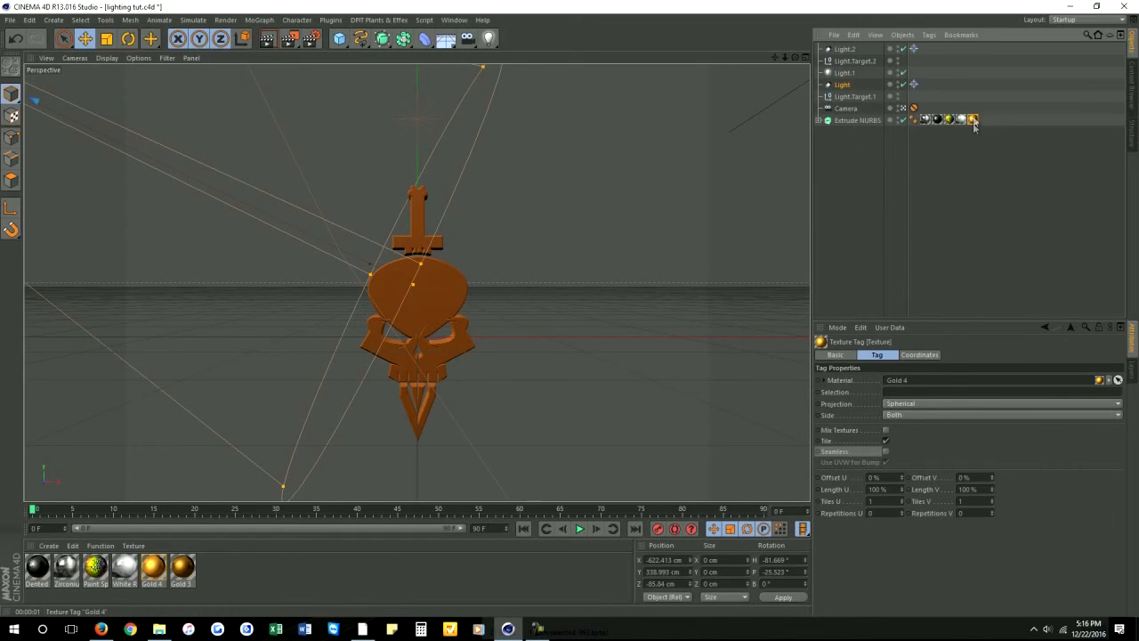
click(907, 415)
click(909, 439)
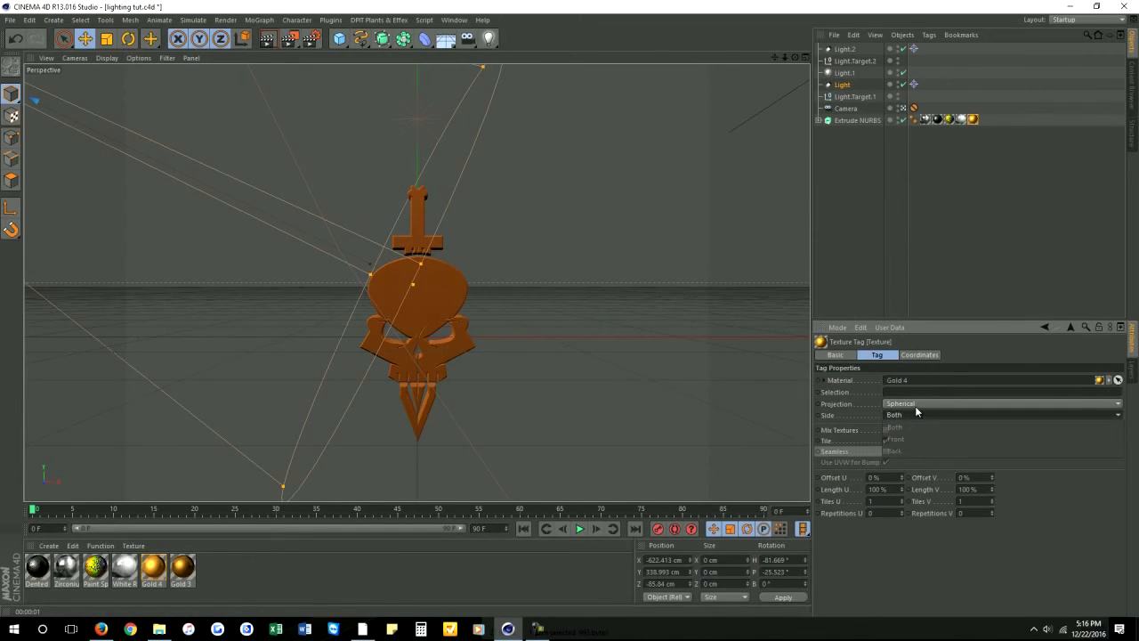
click(915, 406)
click(900, 451)
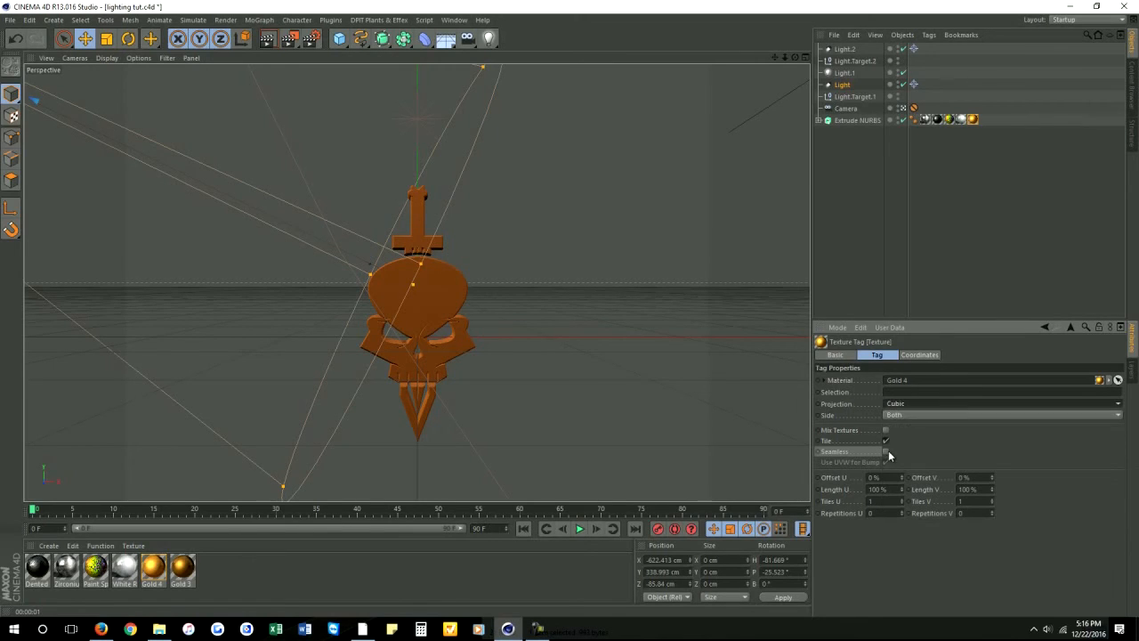
click(266, 41)
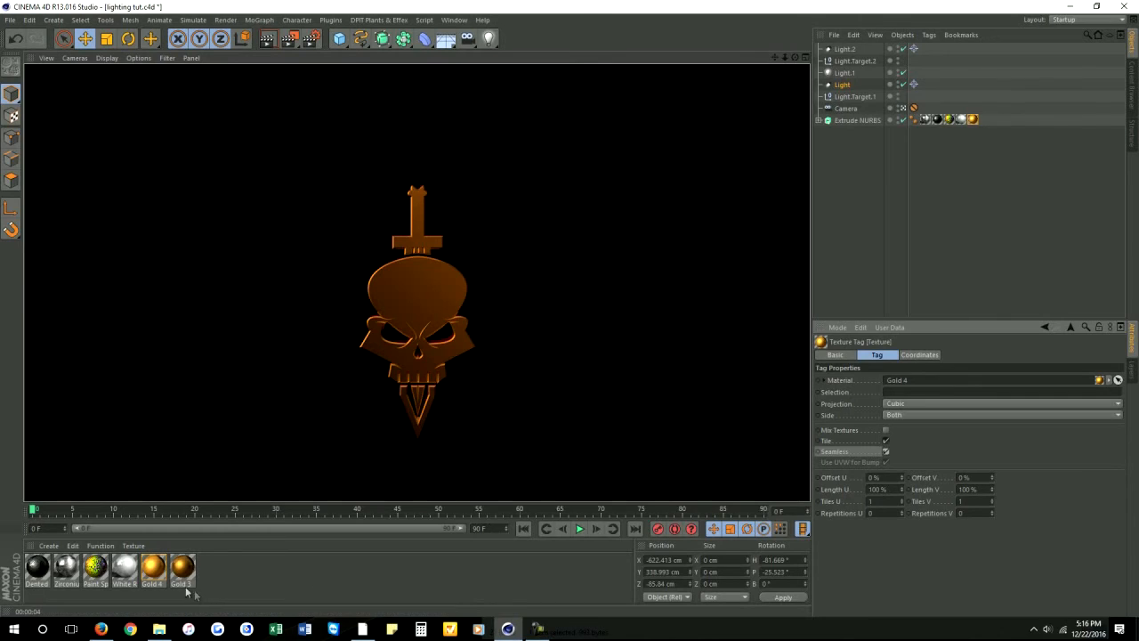
- Apply the Gold 3 material to the Extrude NURBS with its default projection and render the view
click(248, 585)
drag(181, 570, 869, 122)
click(267, 39)
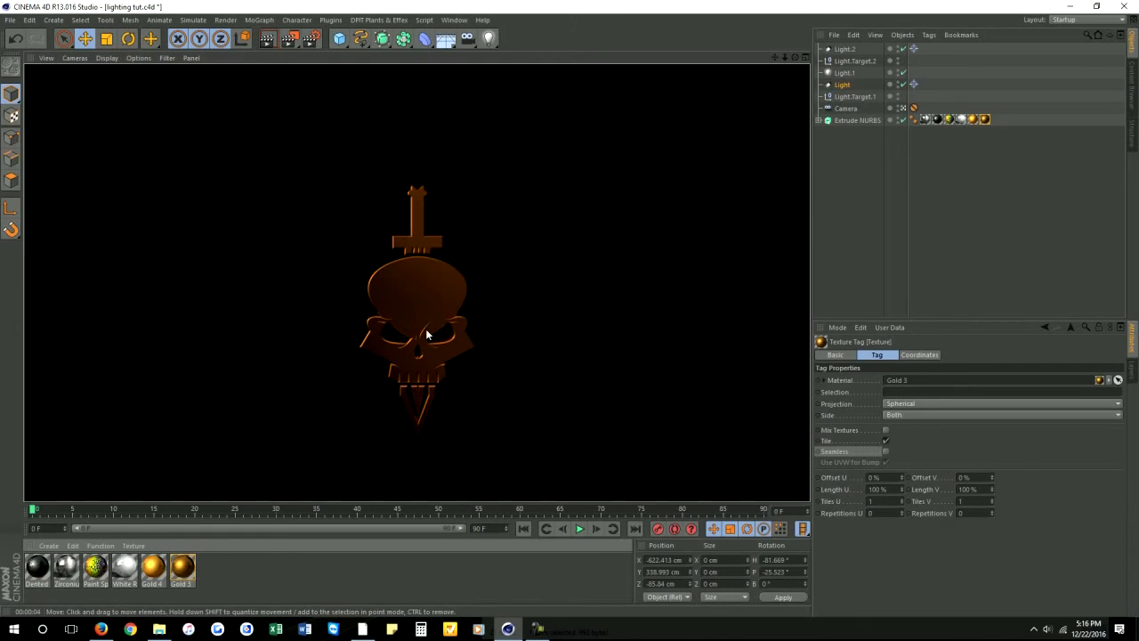
- Set the shadow type of all three lights together to Raytraced (Hard) and render the view
click(843, 72)
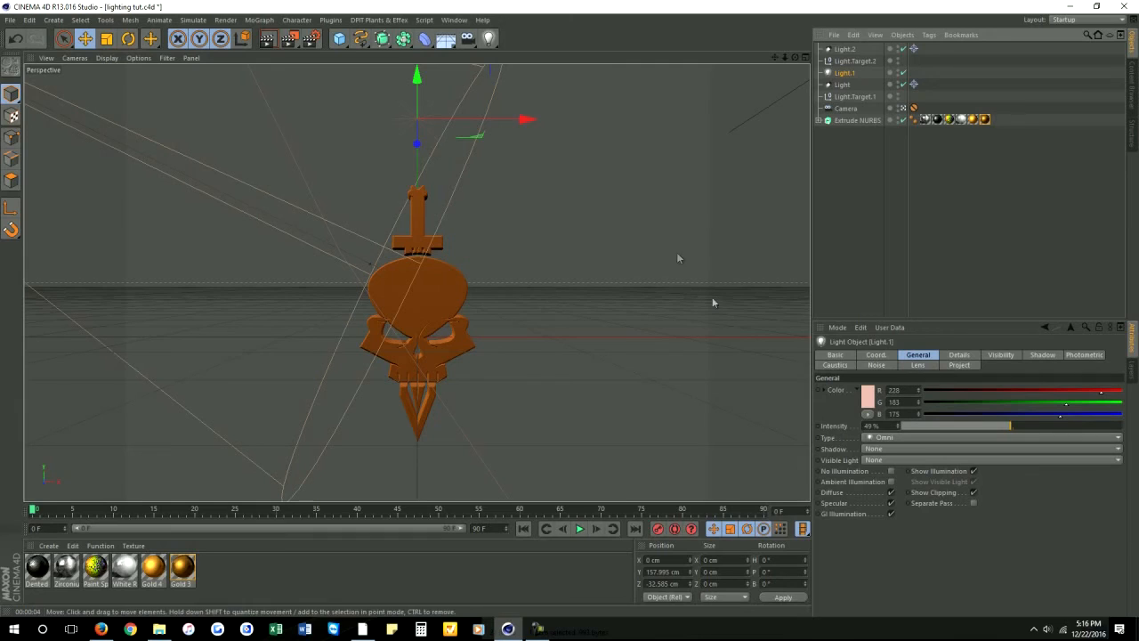
click(844, 49)
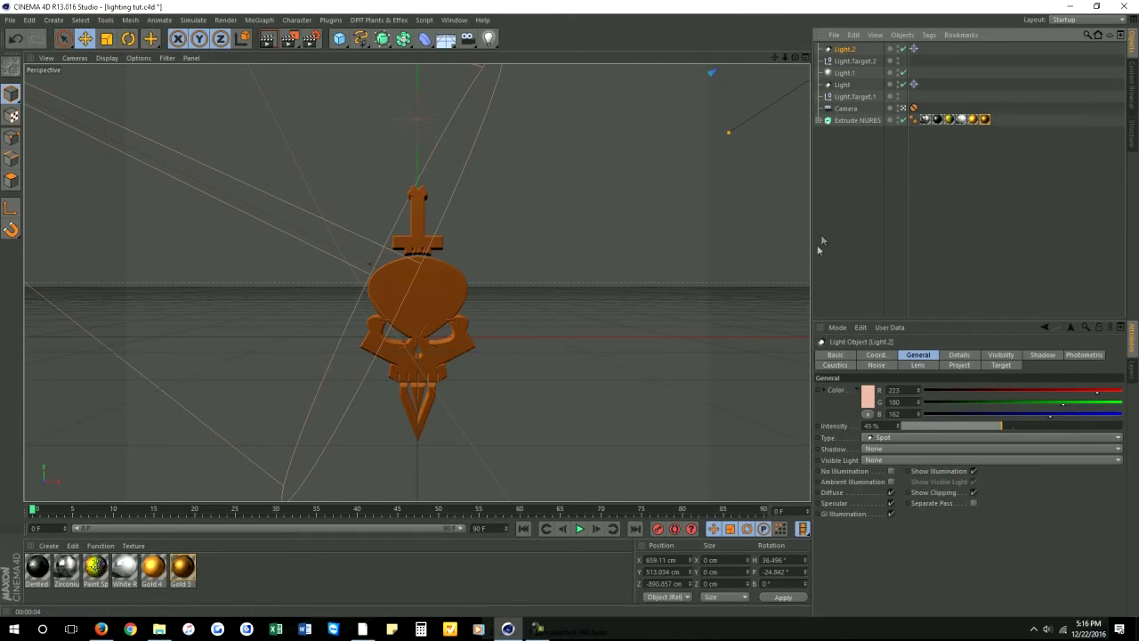
ctrl+click(843, 72)
ctrl+click(841, 84)
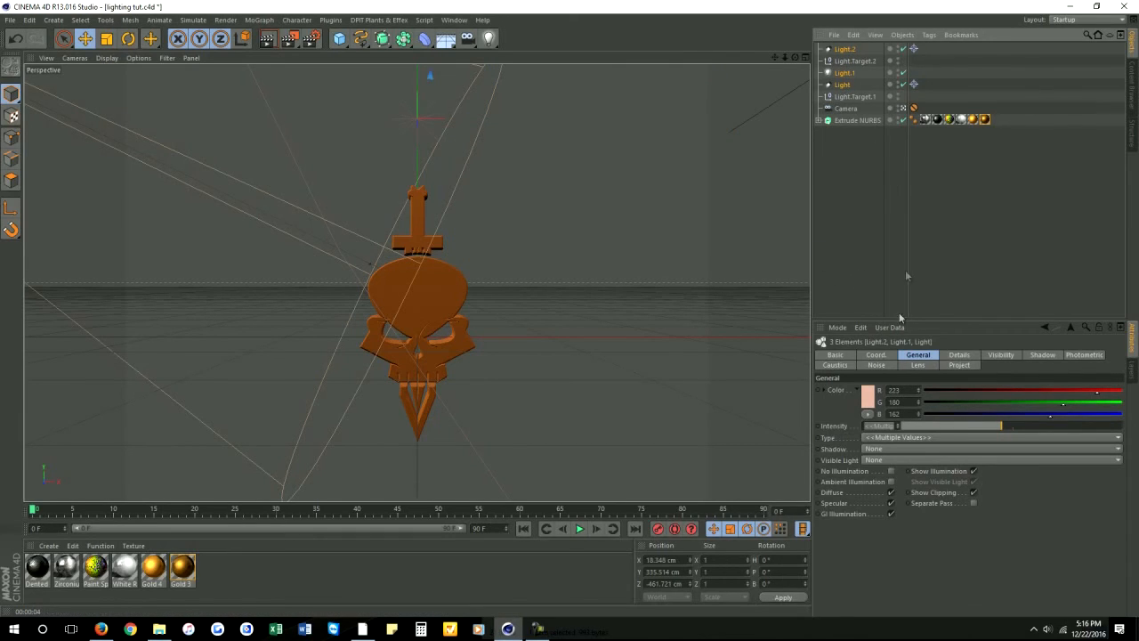
click(886, 449)
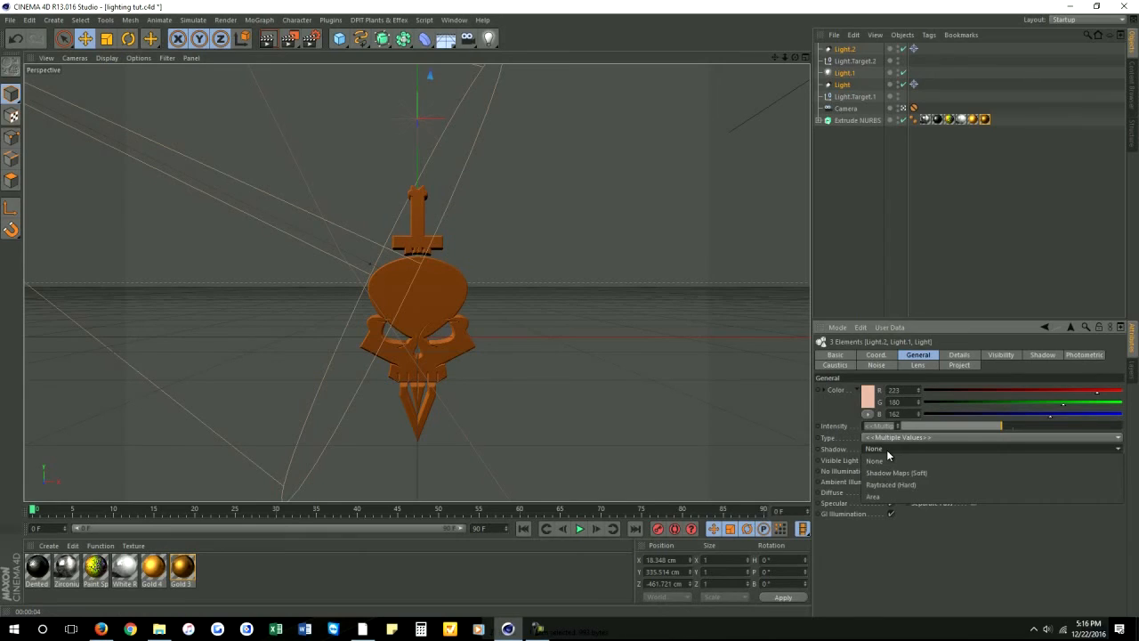
click(907, 481)
click(890, 218)
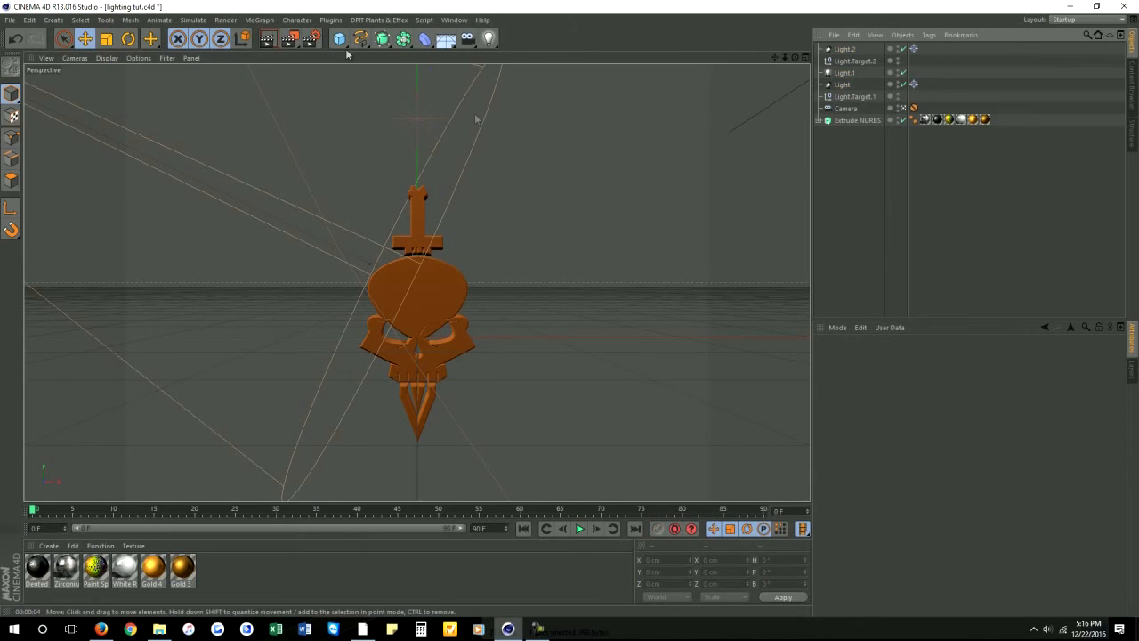
click(268, 40)
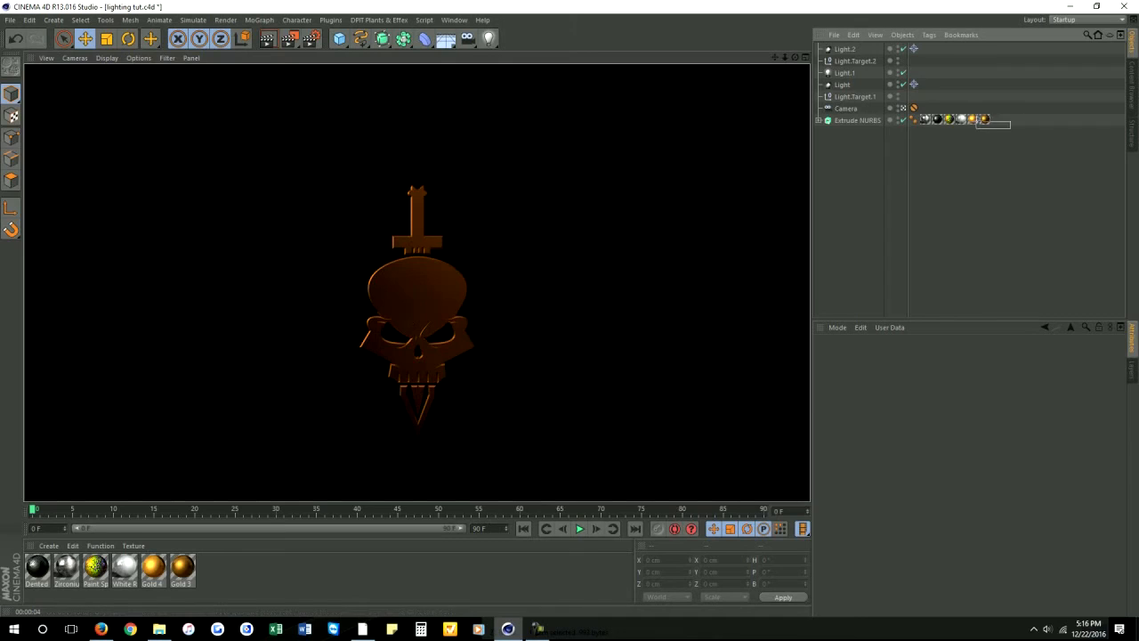
- Remove the two gold, the white and the paint splatter texture tags from the Extrude NURBS and render the view
click(972, 119)
shift+click(984, 118)
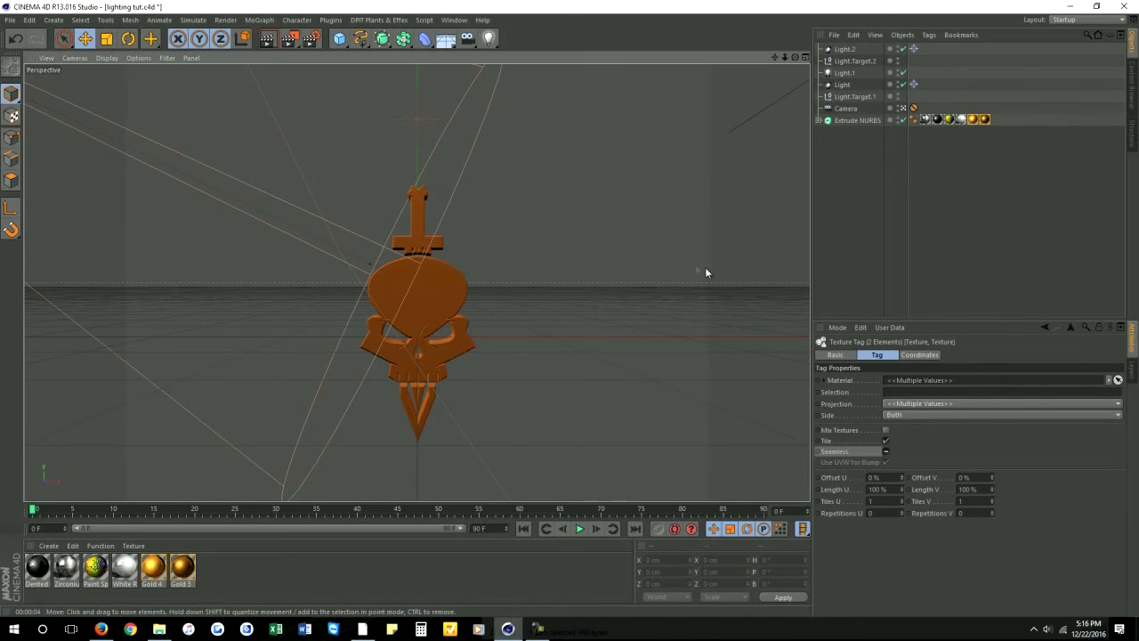
click(972, 120)
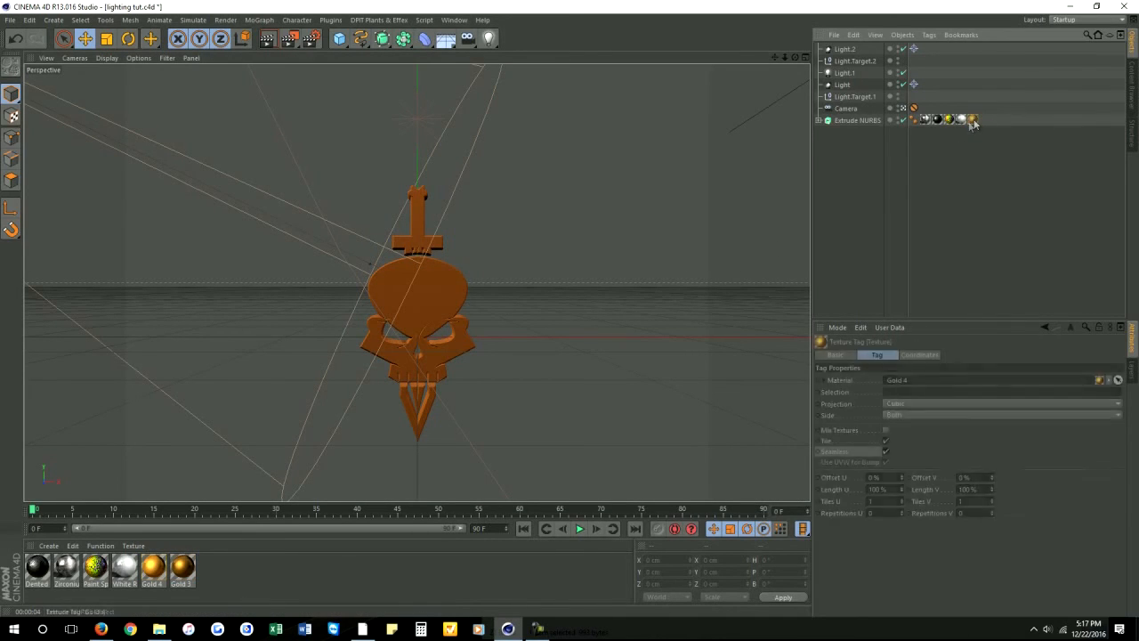
key(Delete)
shift+click(949, 119)
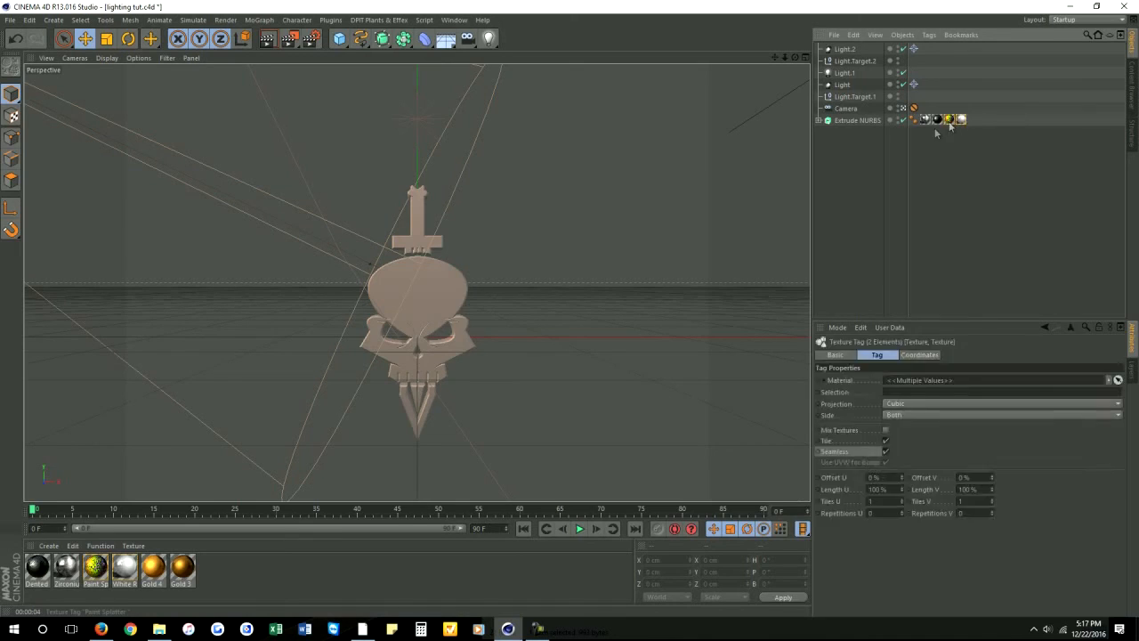
key(Delete)
click(267, 40)
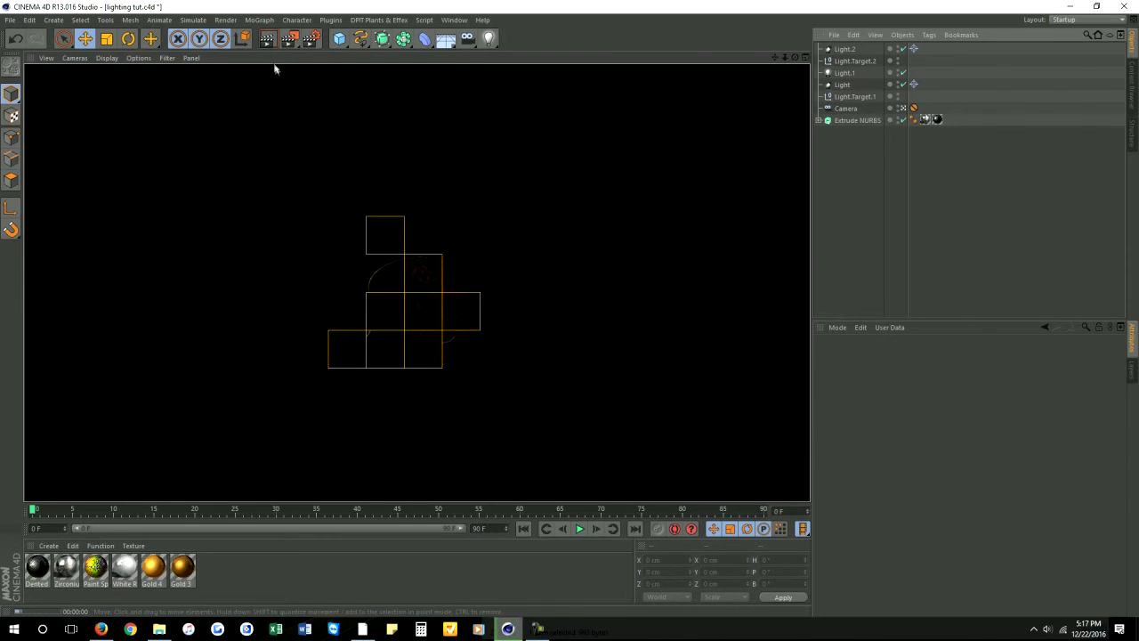
- Remove the Dented texture tag from the Extrude NURBS, leaving only Zirconium, and render the view
click(937, 119)
key(Delete)
key(ctrl+r)
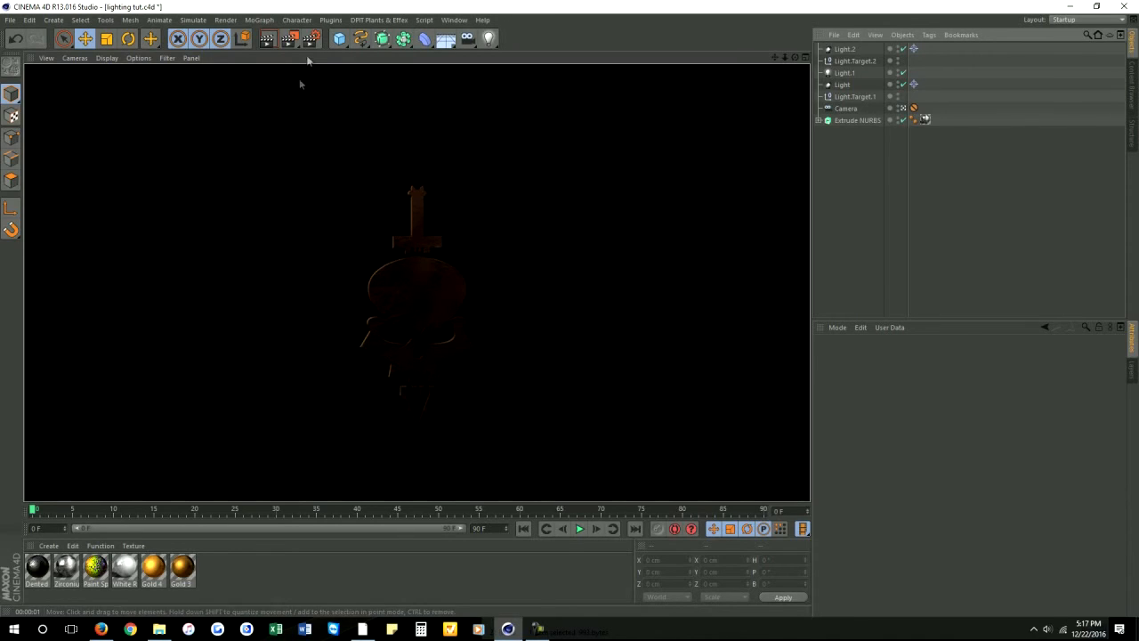
- Set the Global Illumination mode in the render settings to IR + QMC (Camera Animation)
click(312, 41)
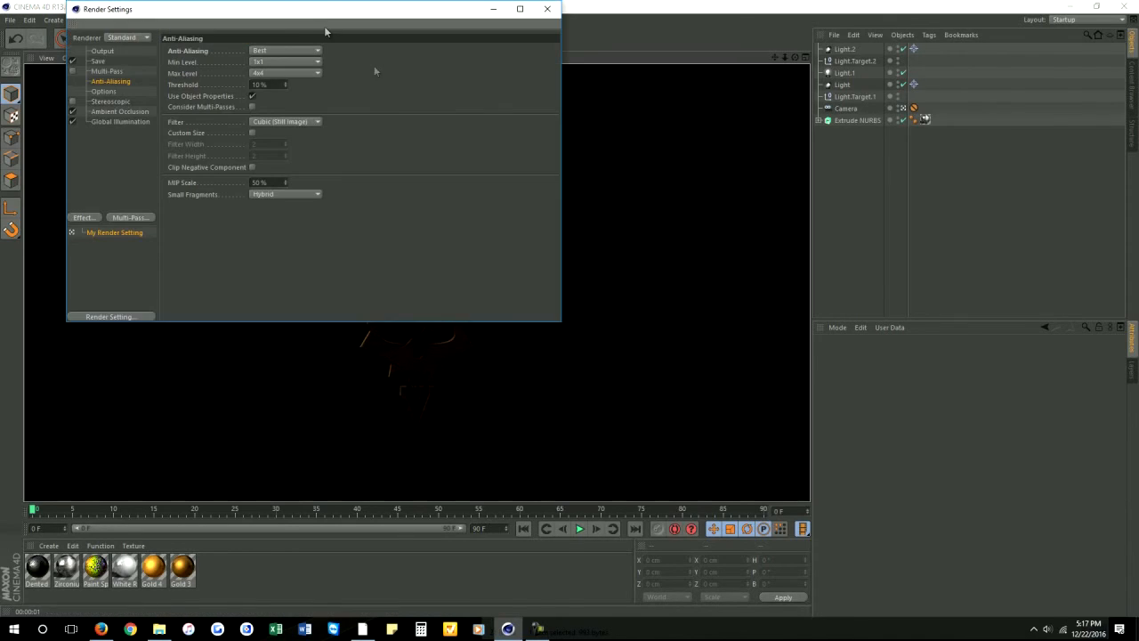
click(110, 121)
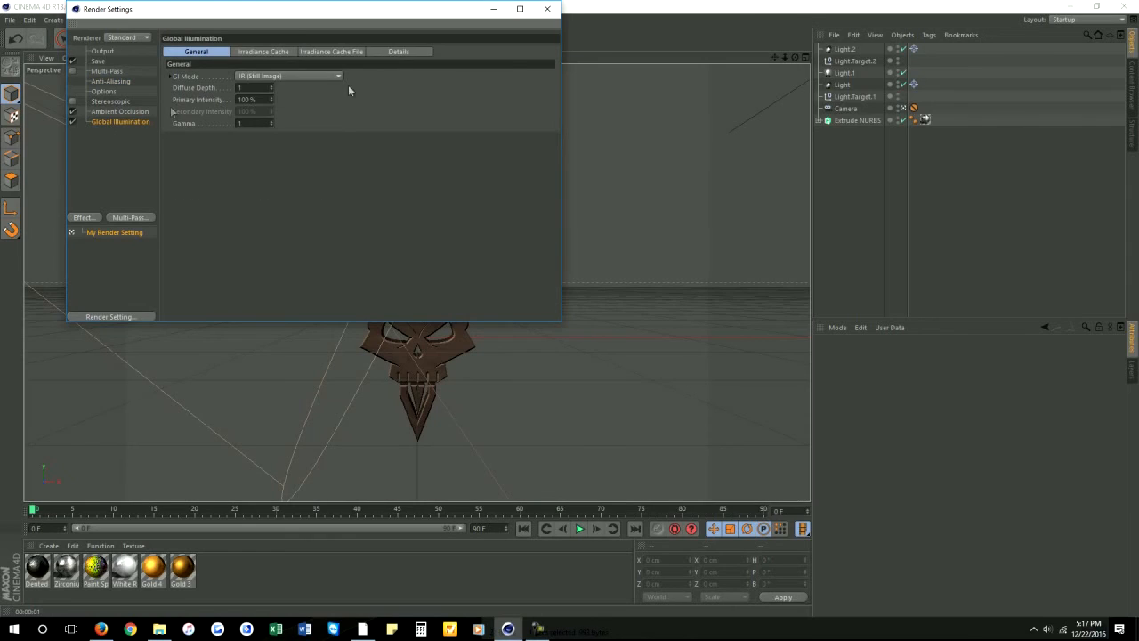
click(281, 77)
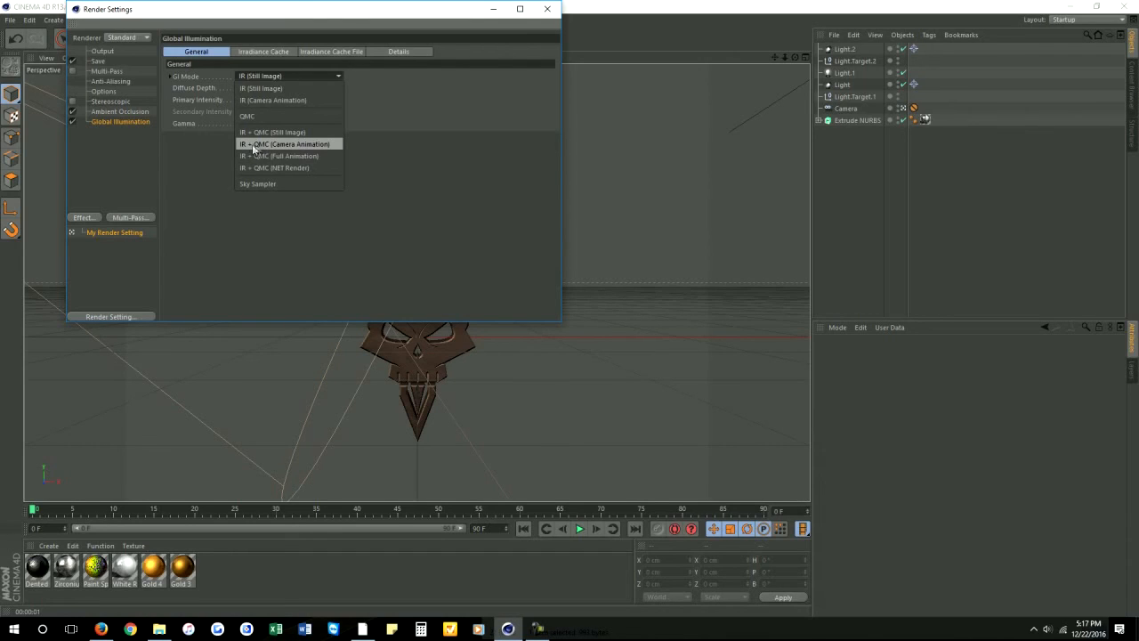
click(299, 145)
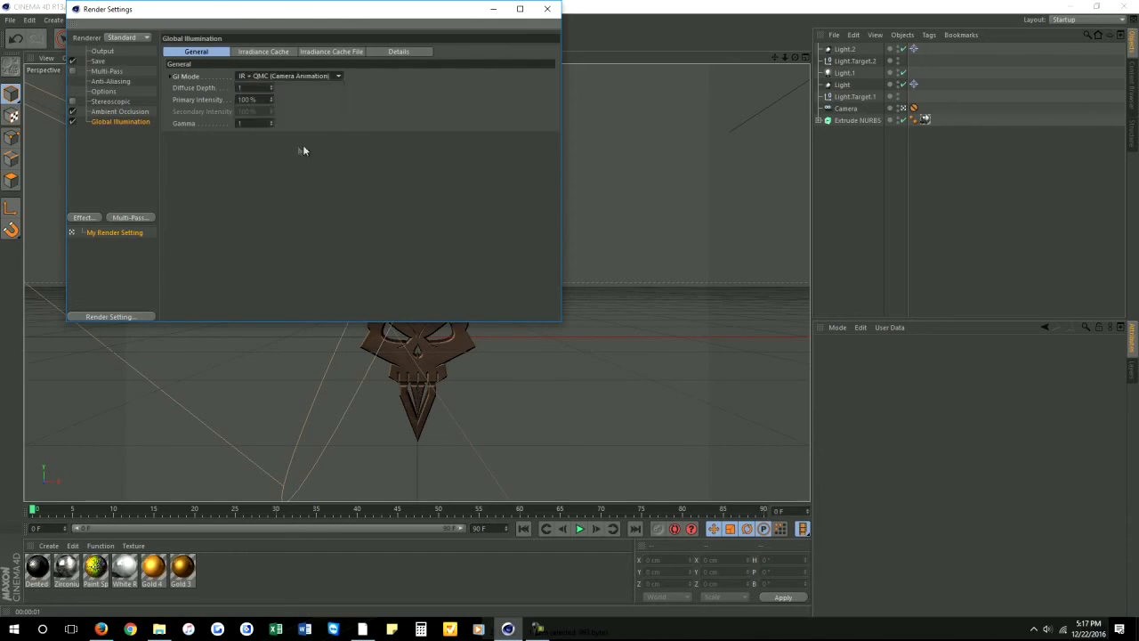
- Set the irradiance cache's stochastic samples and record density both to Medium
click(264, 52)
click(267, 76)
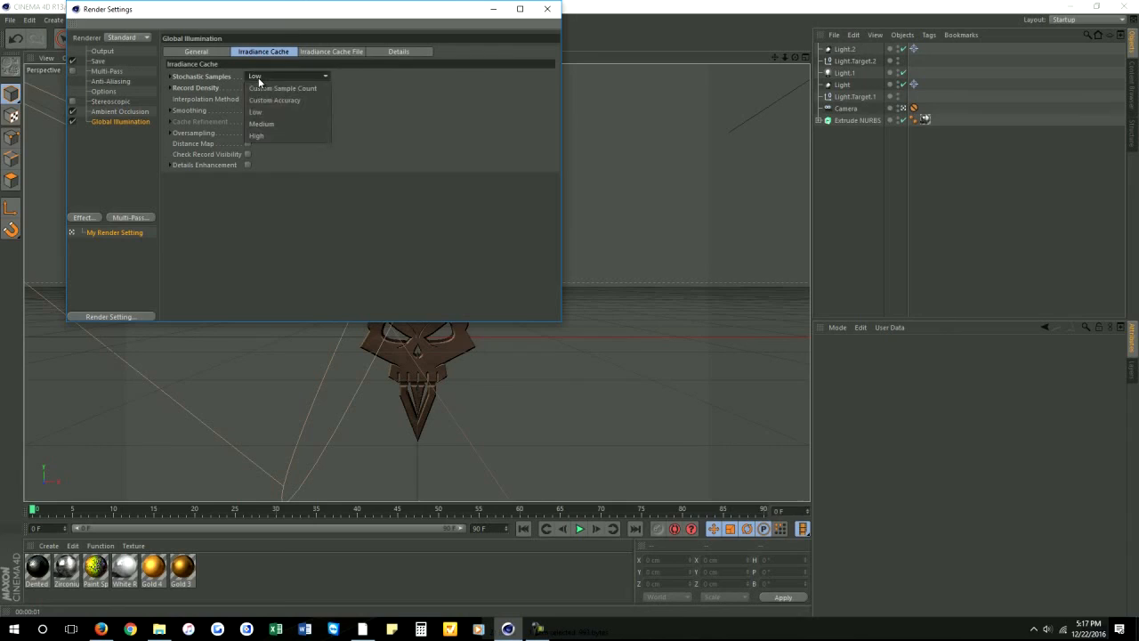
click(266, 121)
click(270, 87)
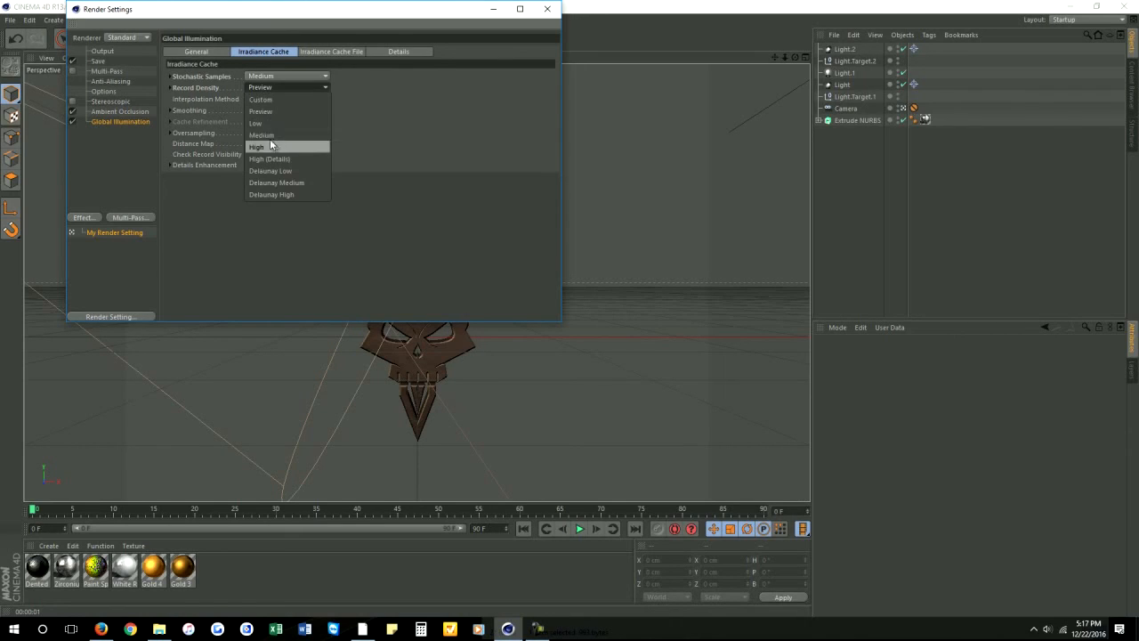
click(261, 134)
click(269, 87)
click(307, 108)
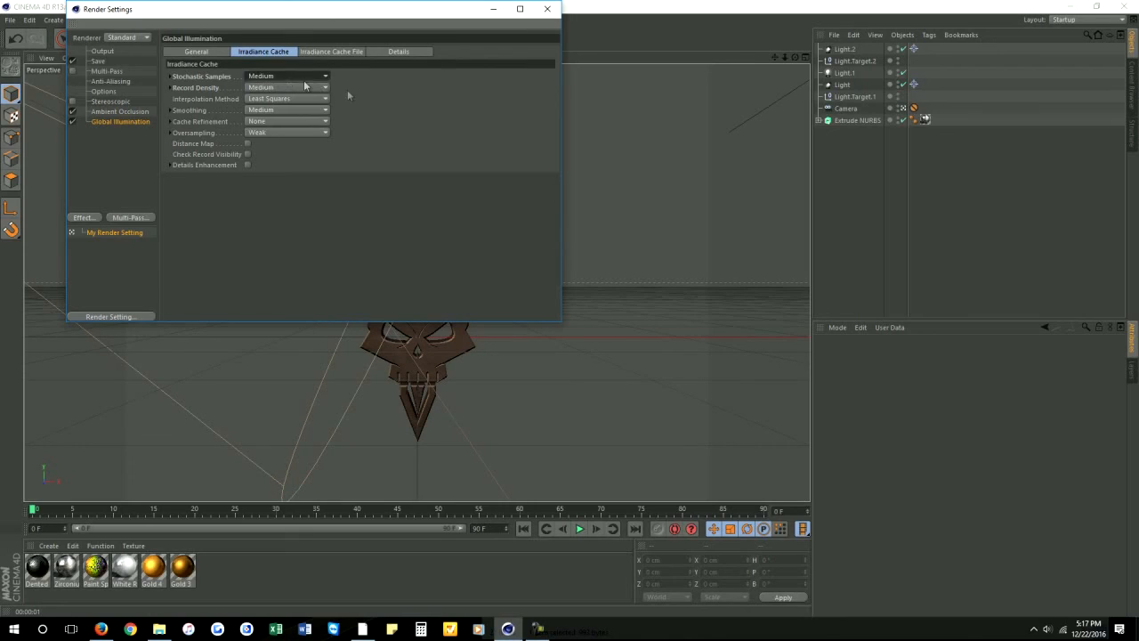
- Review the anti-aliasing minimum level and threshold in the render settings
click(105, 82)
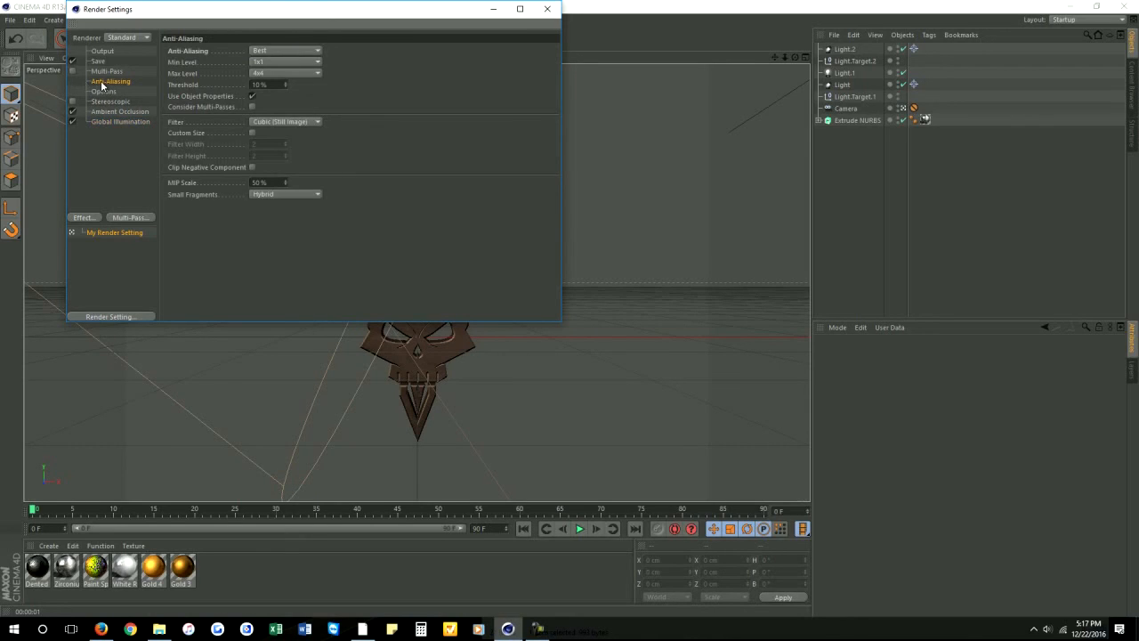
click(268, 61)
click(259, 85)
double_click(259, 84)
key(Return)
- Set the saved image's depth to 16 Bit/Channel, toggle its alpha channel option, and close the render settings
click(98, 61)
click(265, 84)
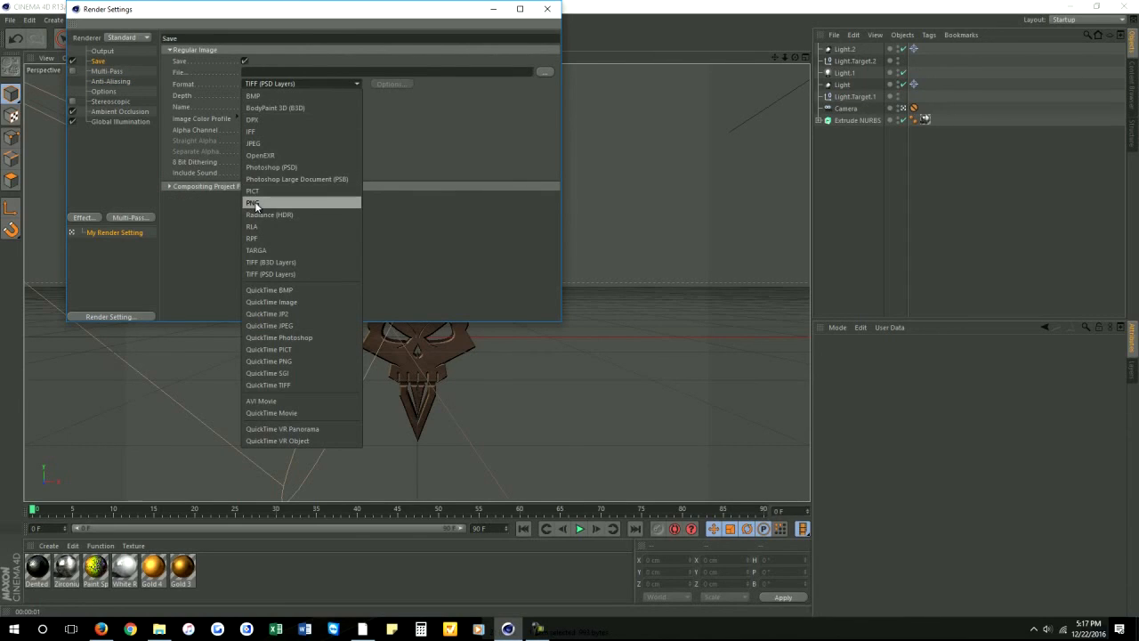
click(423, 117)
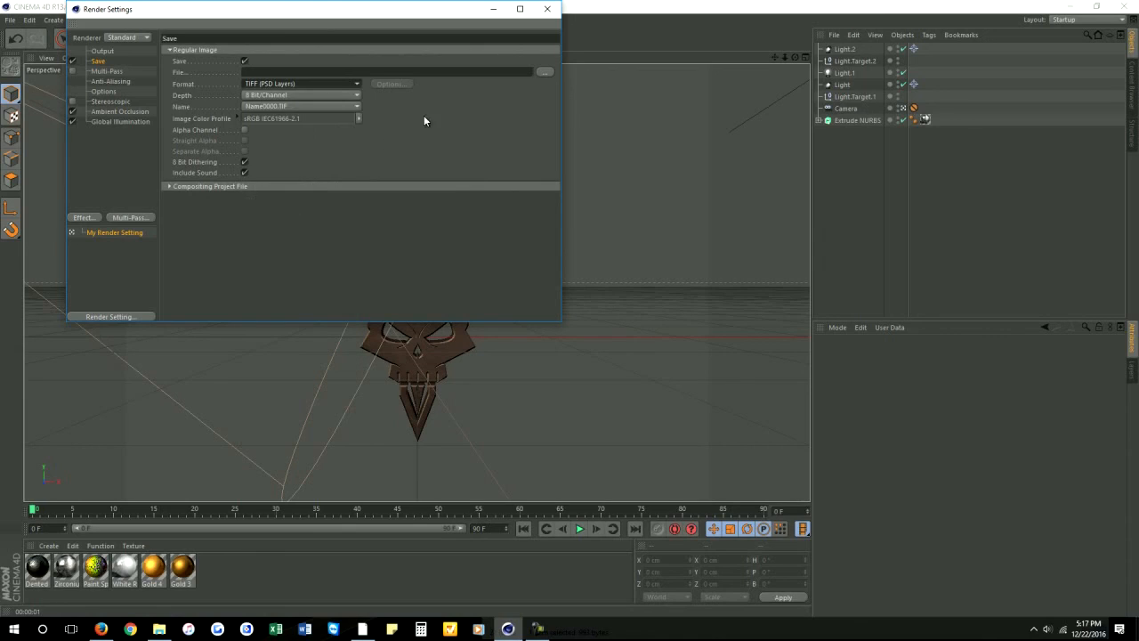
click(259, 98)
click(254, 116)
click(244, 130)
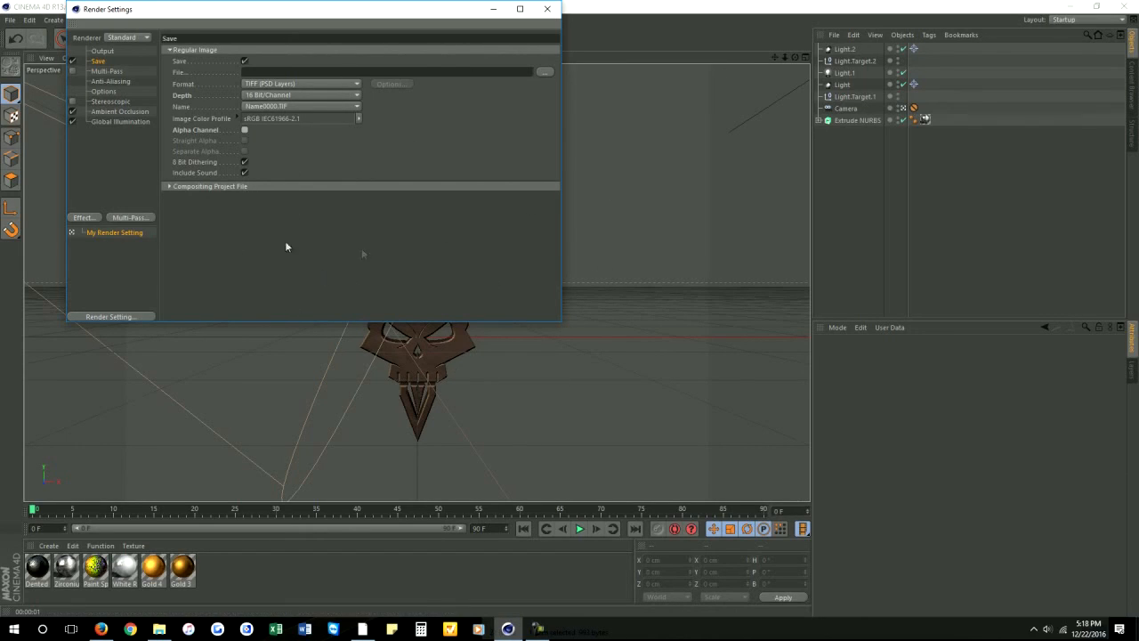
click(244, 131)
click(244, 129)
click(547, 9)
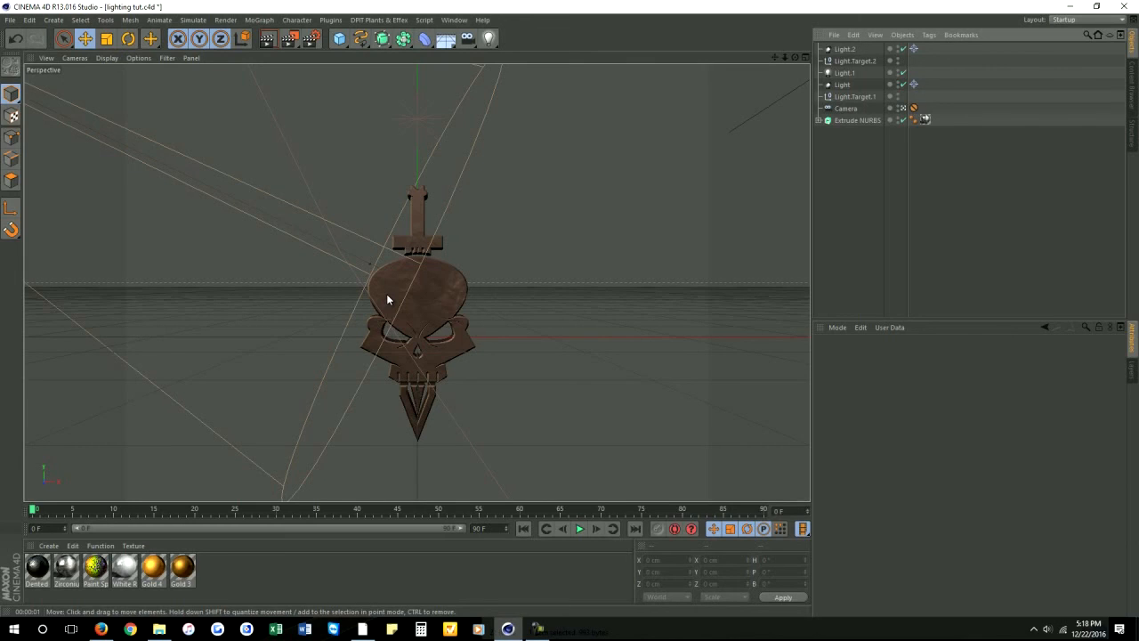
drag(220, 575, 25, 562)
click(224, 587)
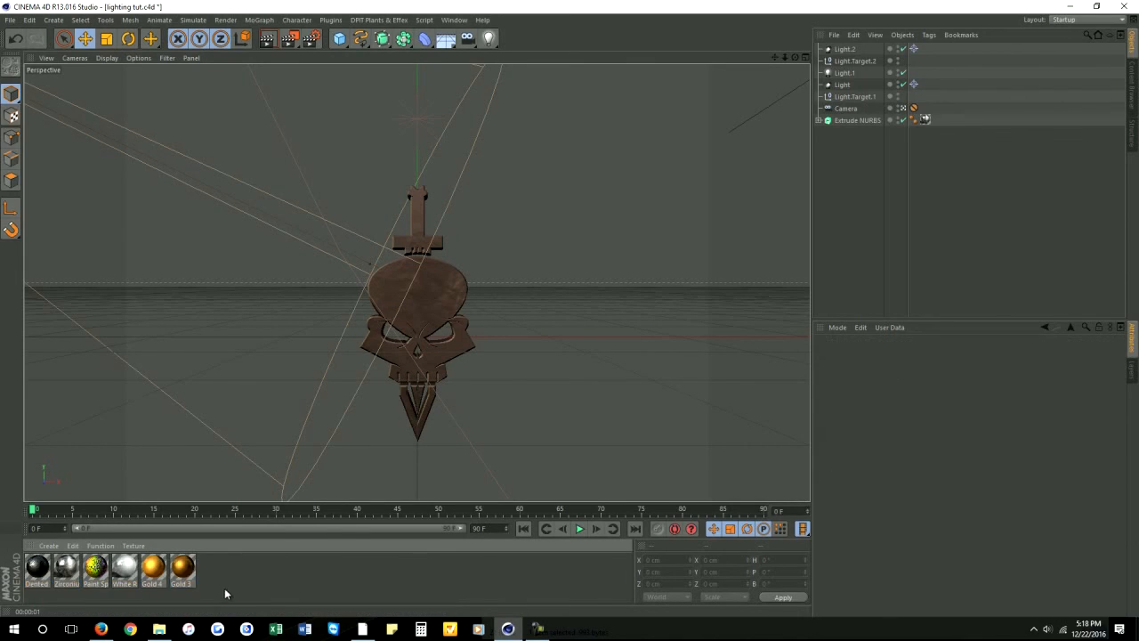
drag(223, 584, 27, 557)
click(220, 579)
click(68, 567)
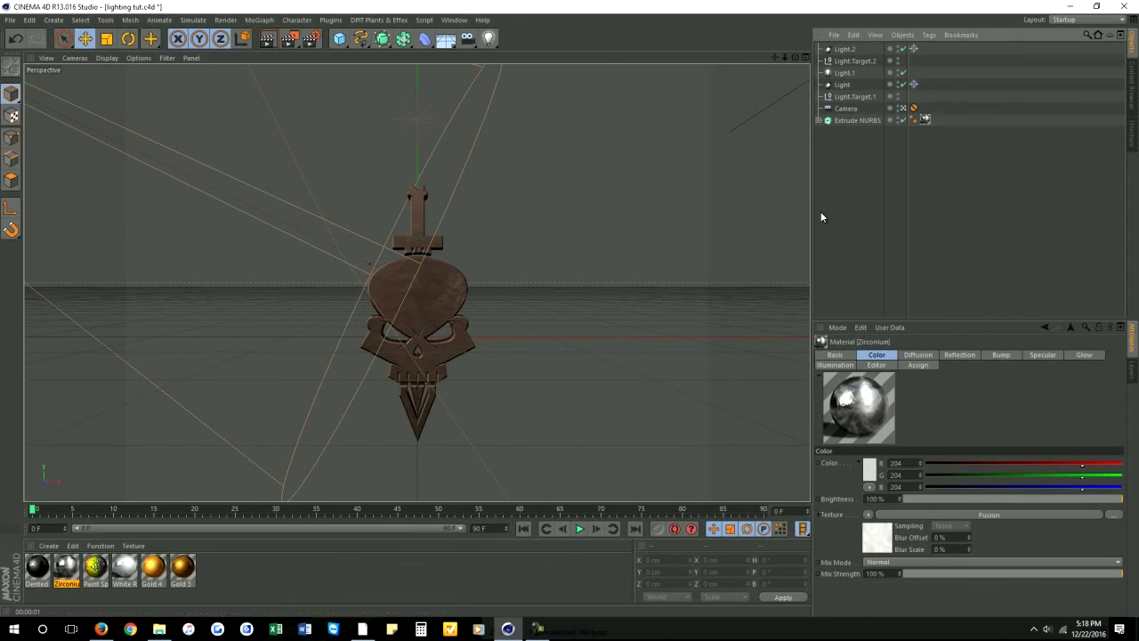
click(255, 581)
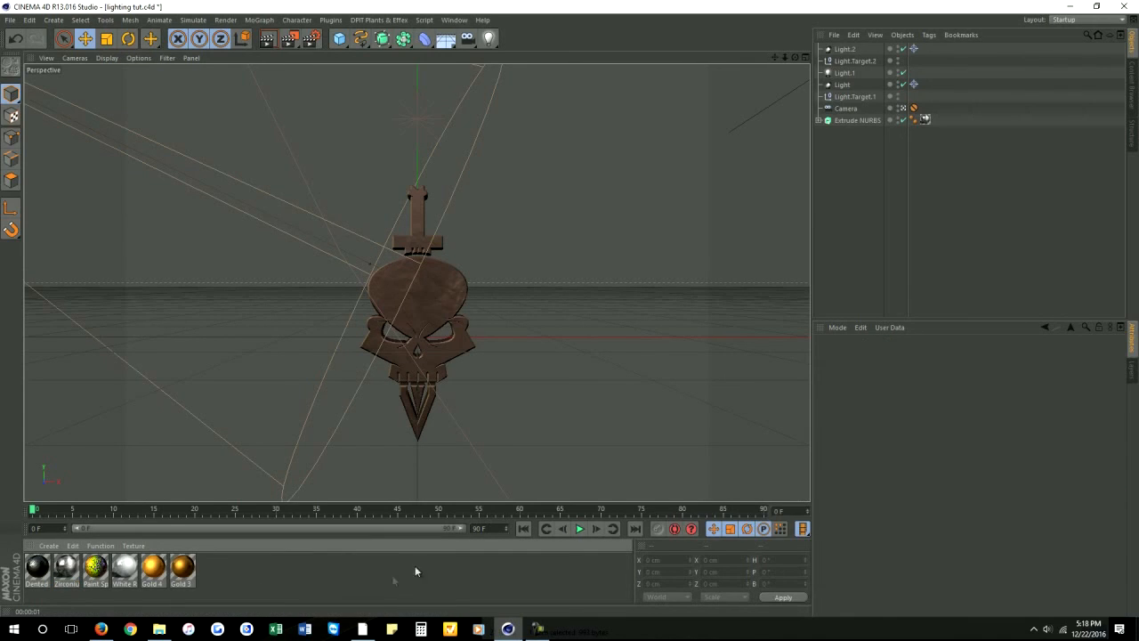